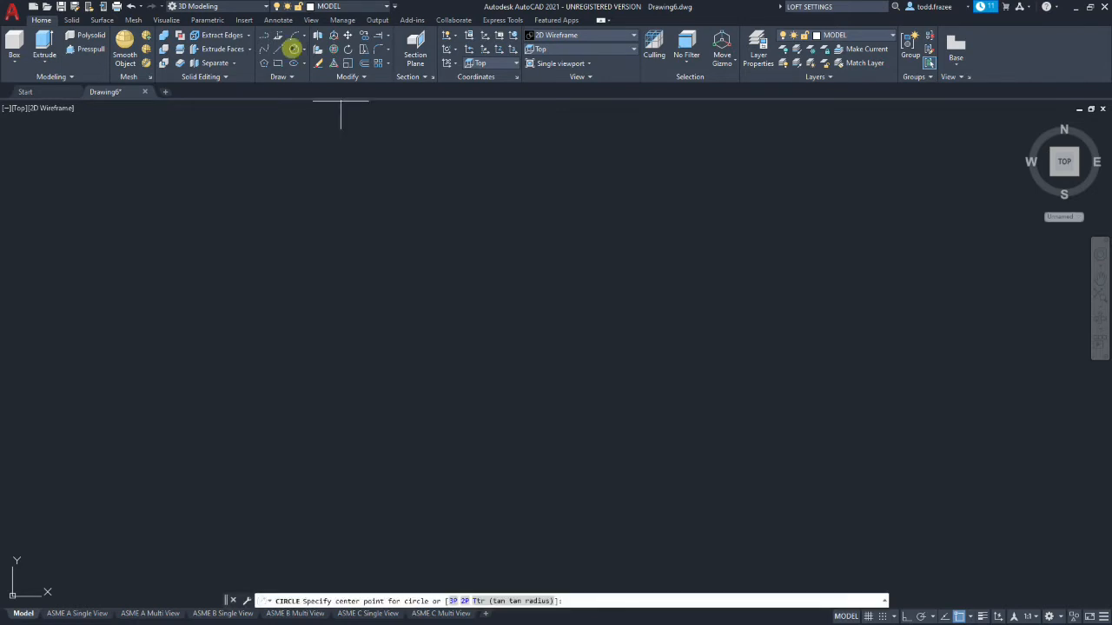
Step: Draw a circle centered at 0,0,0 with a radius of 4
type("0")
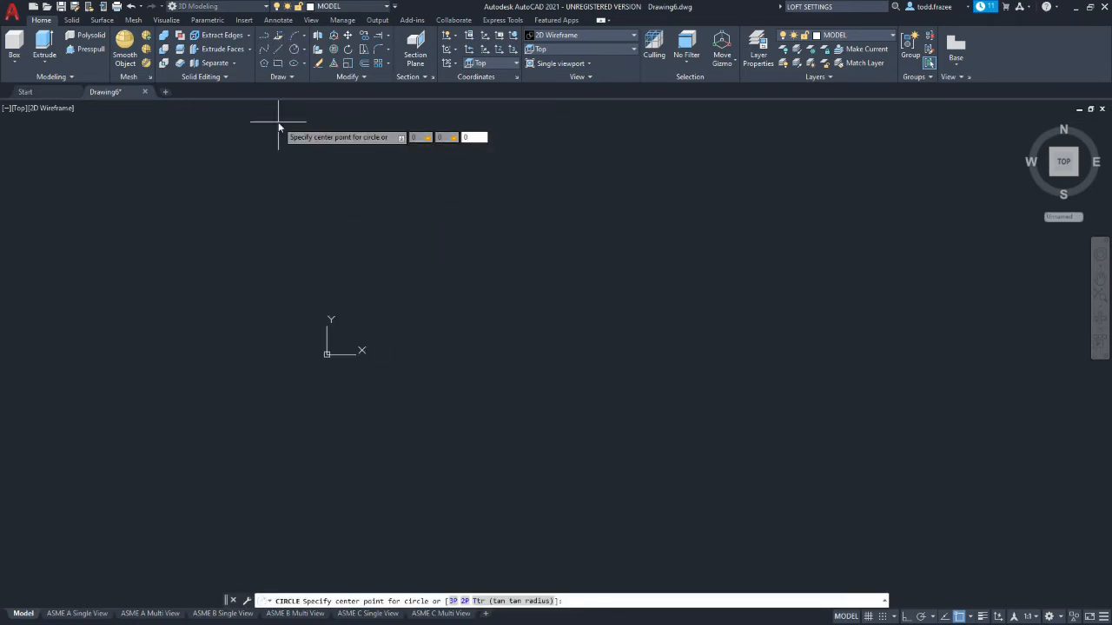
type(",0,0")
key("Return")
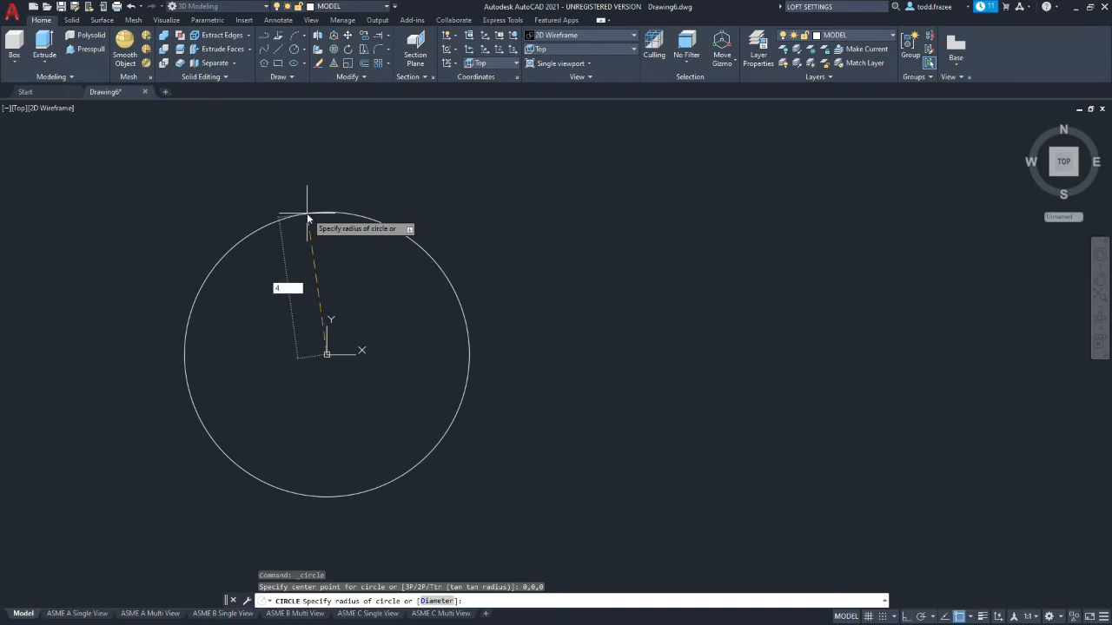
key("Return")
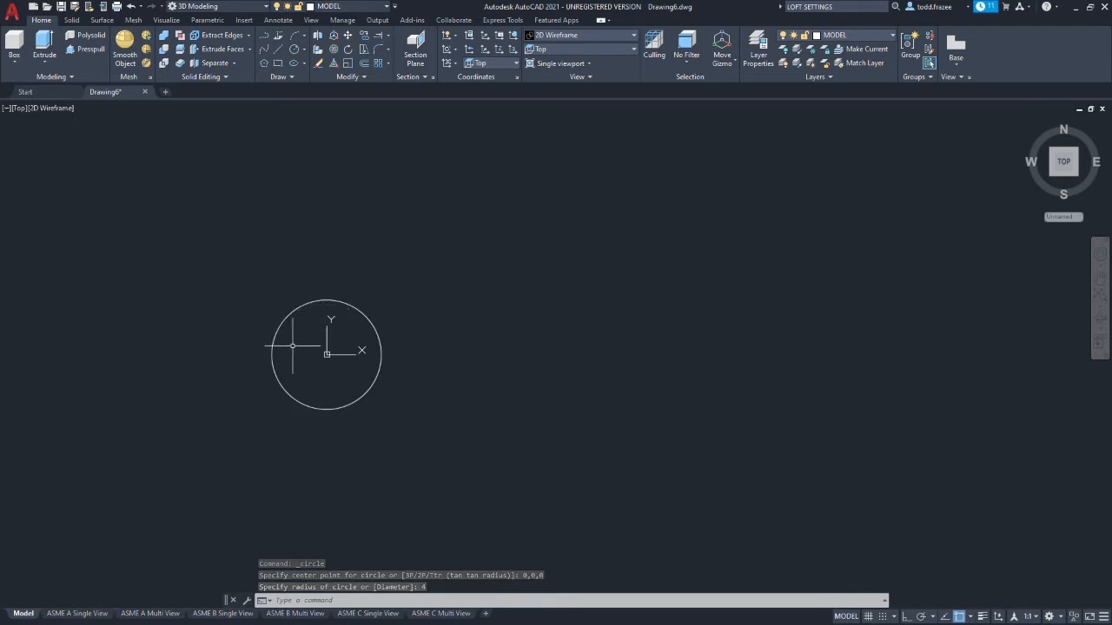
Step: Draw a 12 by 12 rectangle around the circle using the Dimensions option
scroll(314, 369, "up", 2)
scroll(397, 216, "up", 2)
scroll(365, 228, "down", 2)
scroll(342, 317, "up", 2)
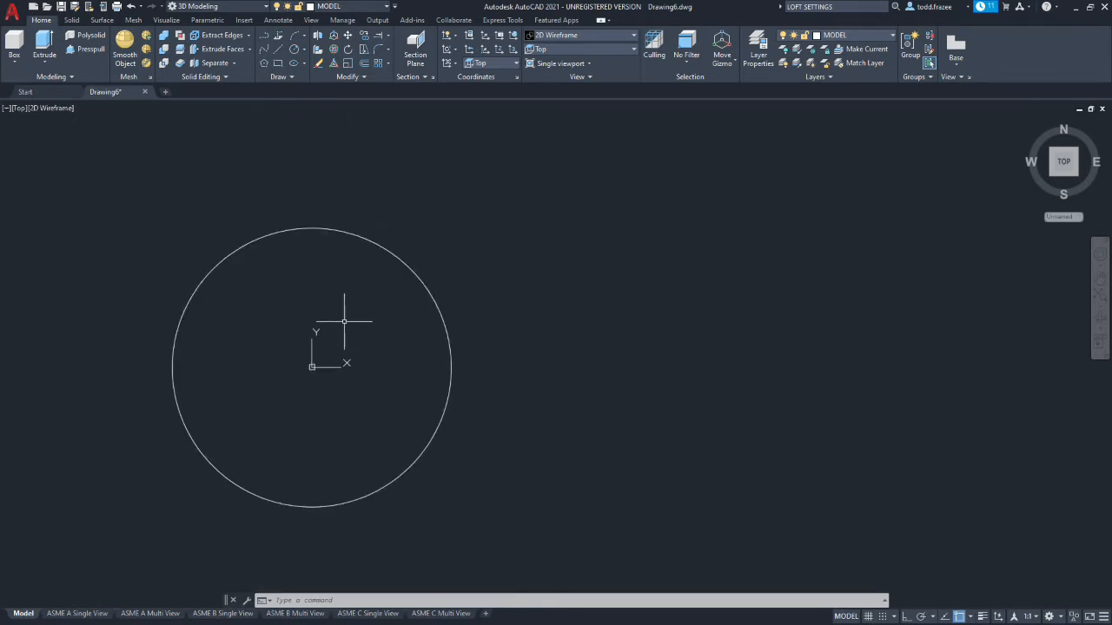
left_click(274, 66)
scroll(251, 208, "down", 2)
left_click(253, 214)
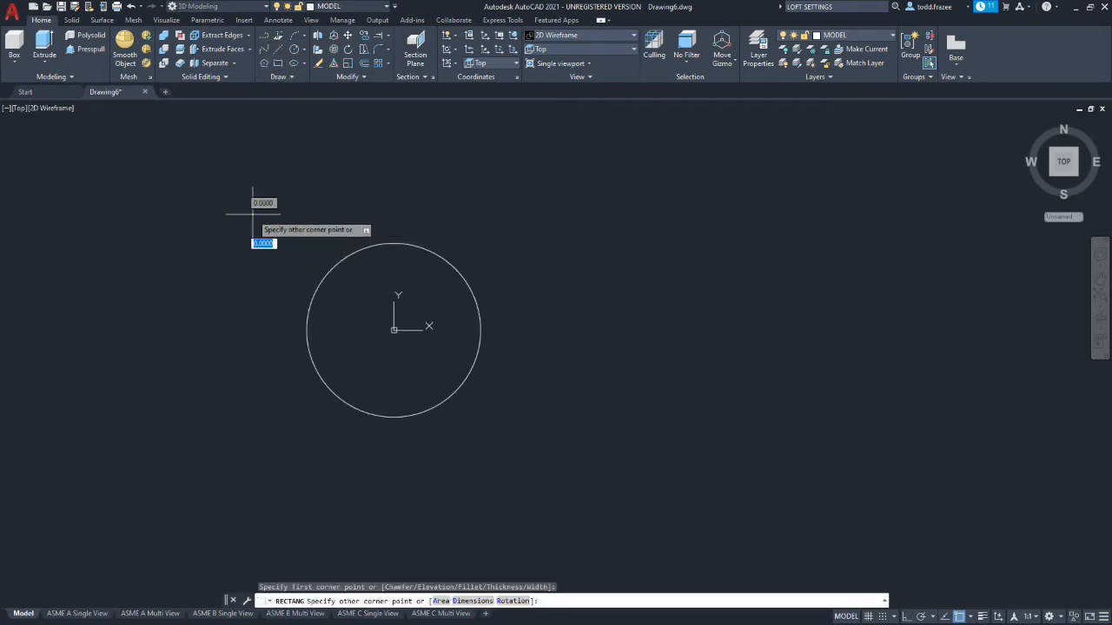
type("d")
key("Return")
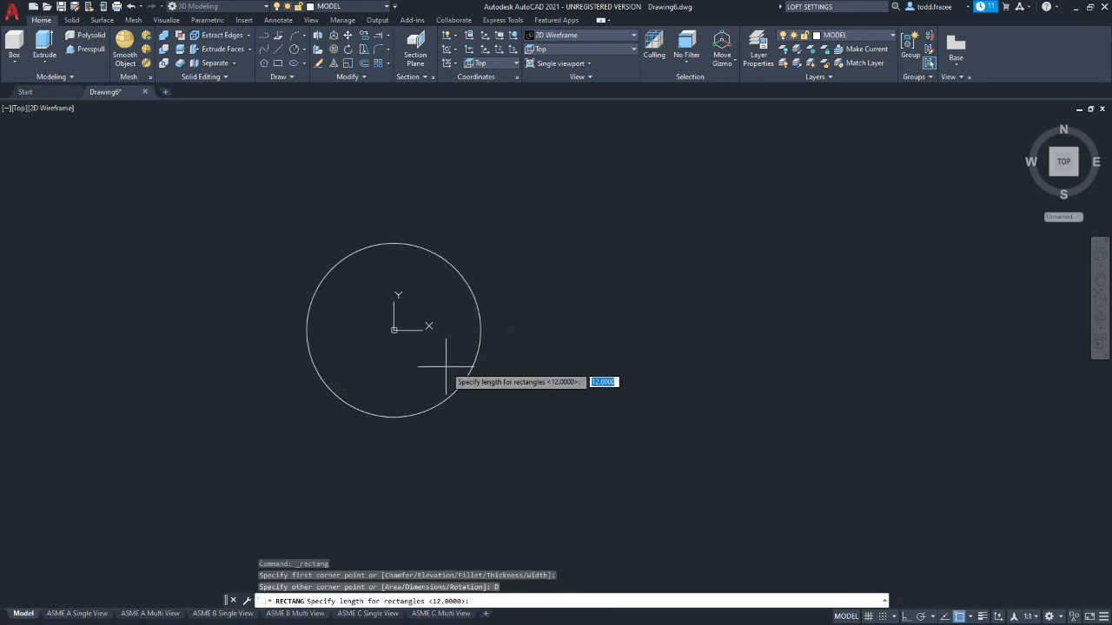
type("12")
key("Return")
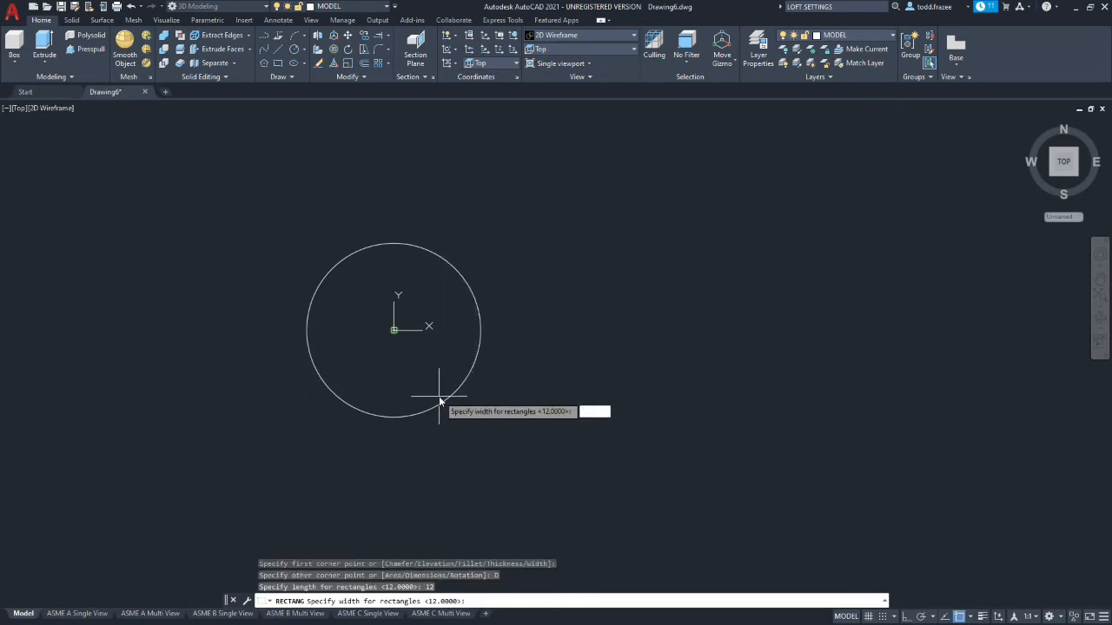
key("Return")
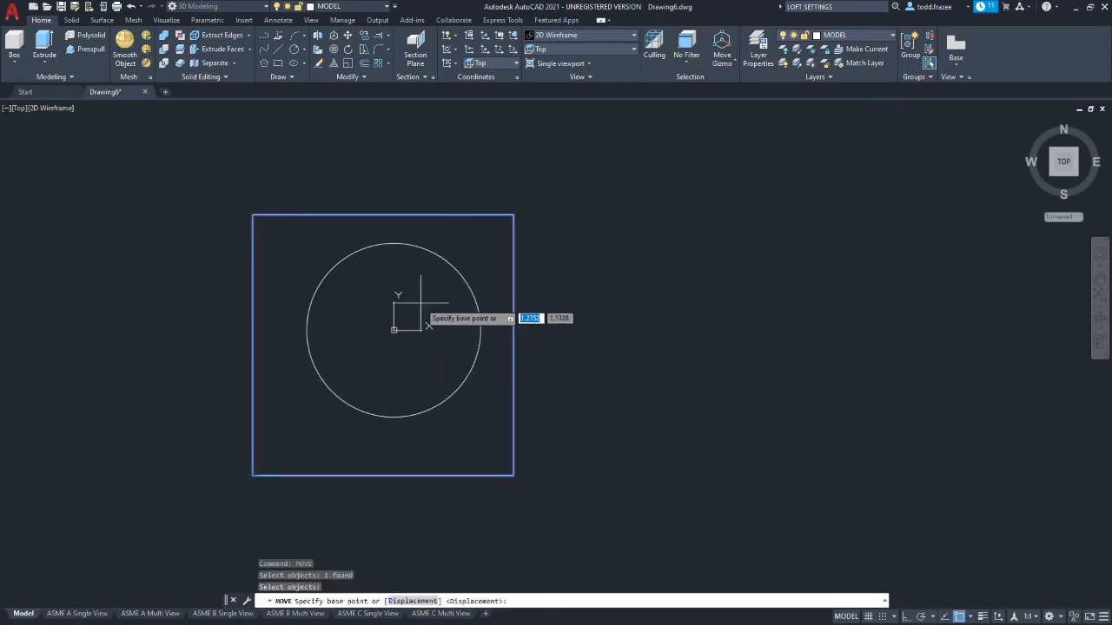
key("Escape")
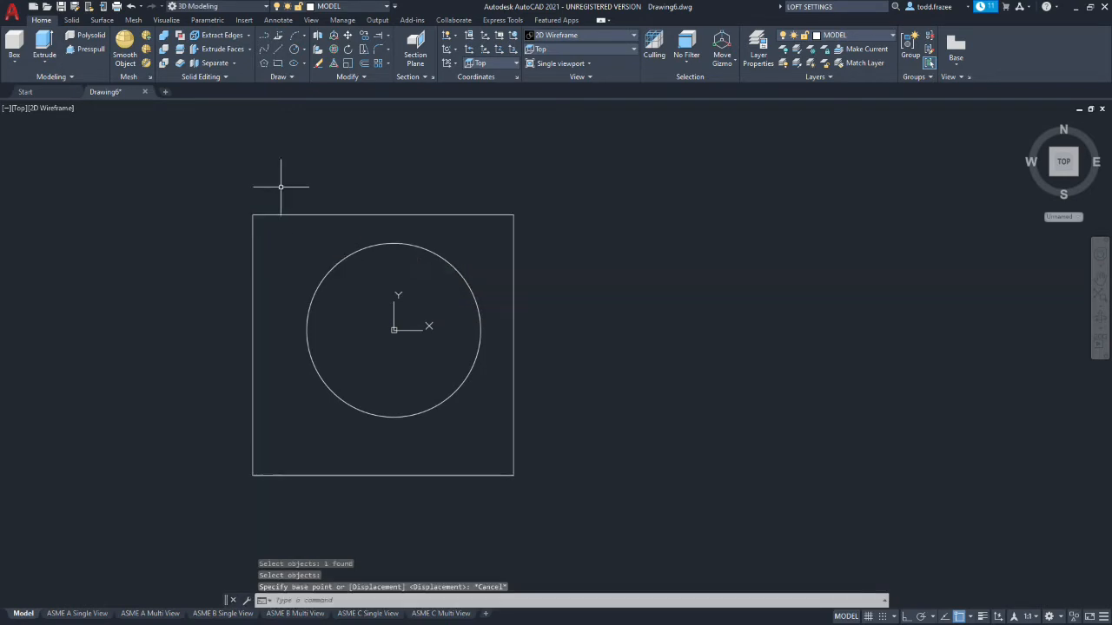
Step: Draw a diagonal line from the square's upper-right corner to its lower-left corner
left_click(264, 49)
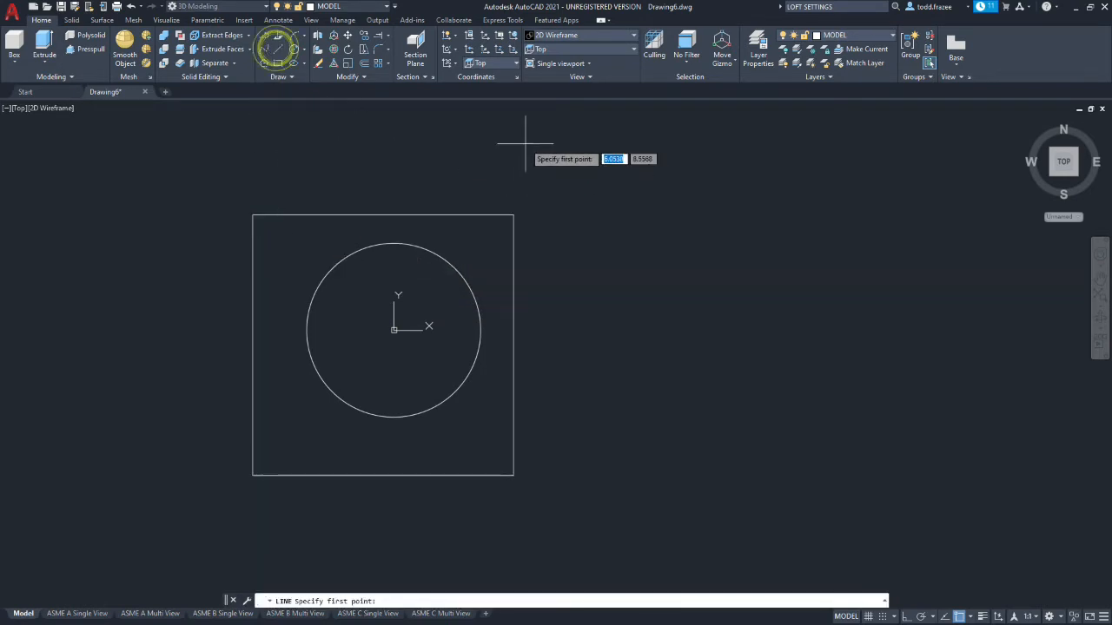
left_click(513, 216)
left_click(253, 474)
key("Escape")
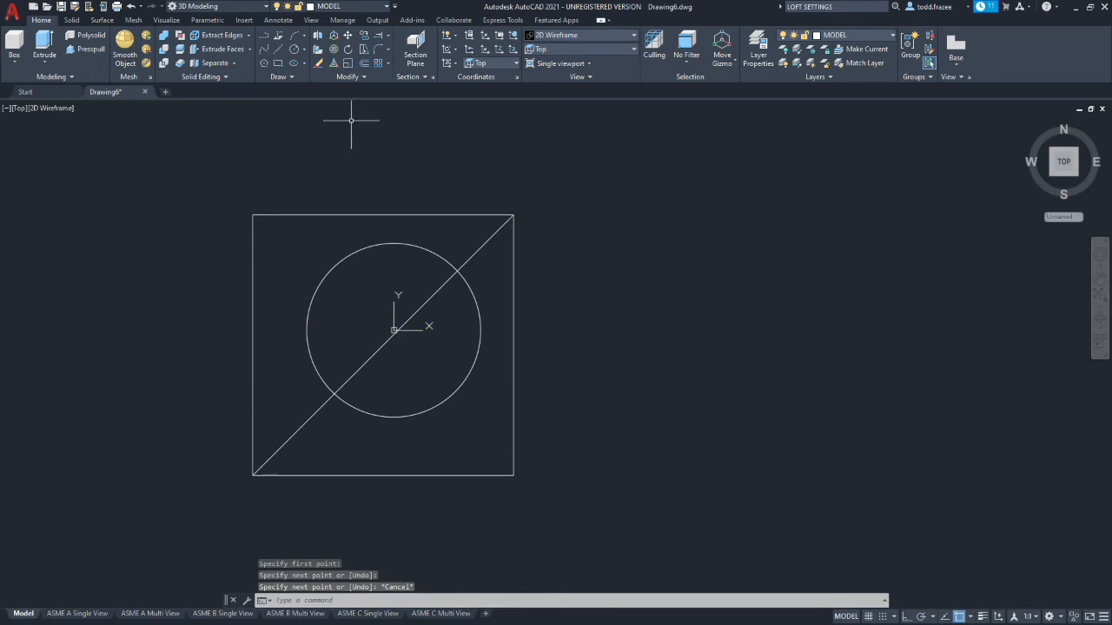
Step: Move the square and its diagonal from the diagonal's midpoint to the circle's center, and erase the diagonal
type("M")
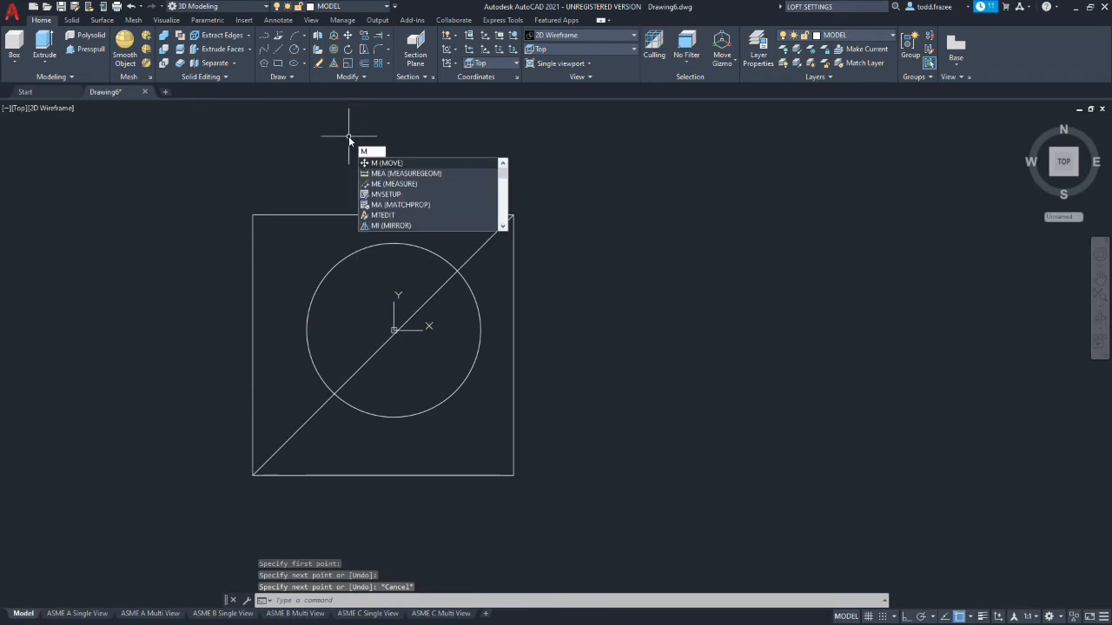
key("Return")
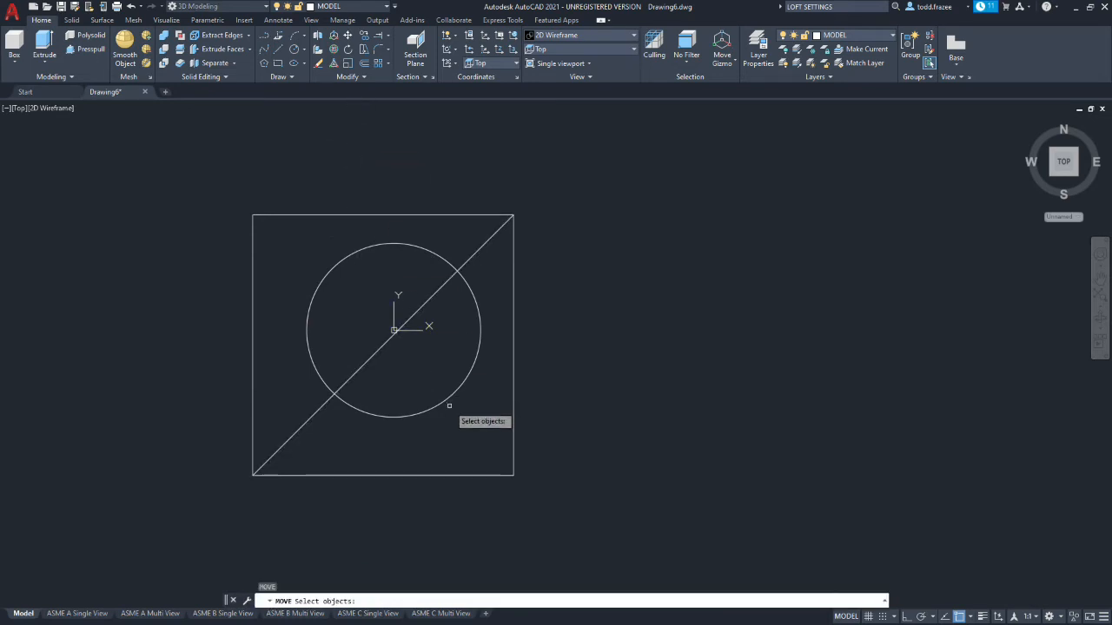
left_click(481, 476)
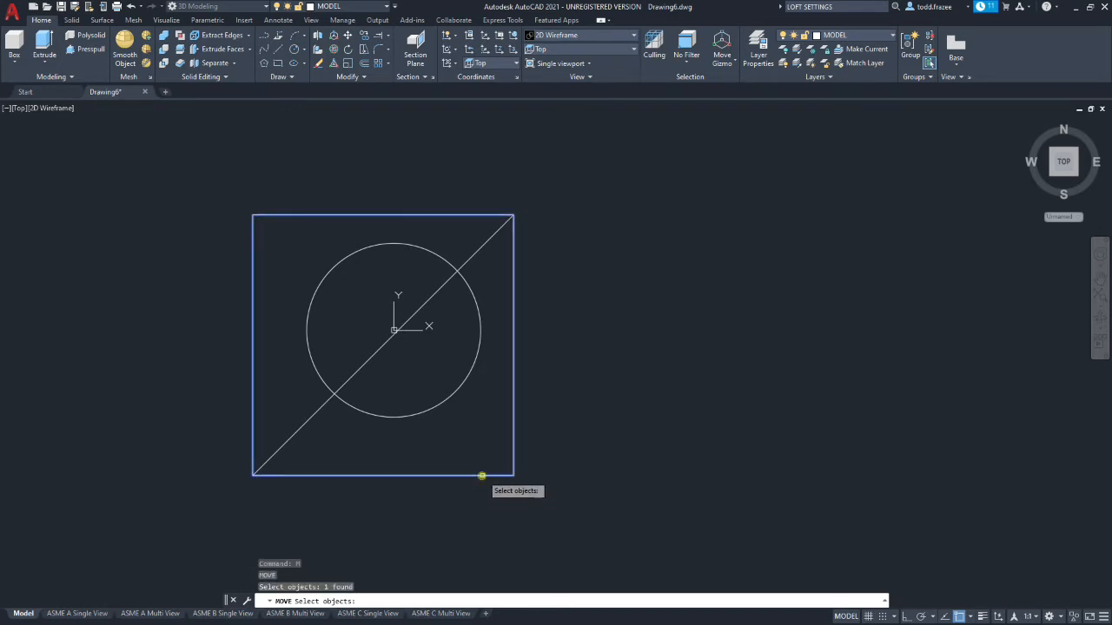
left_click(483, 244)
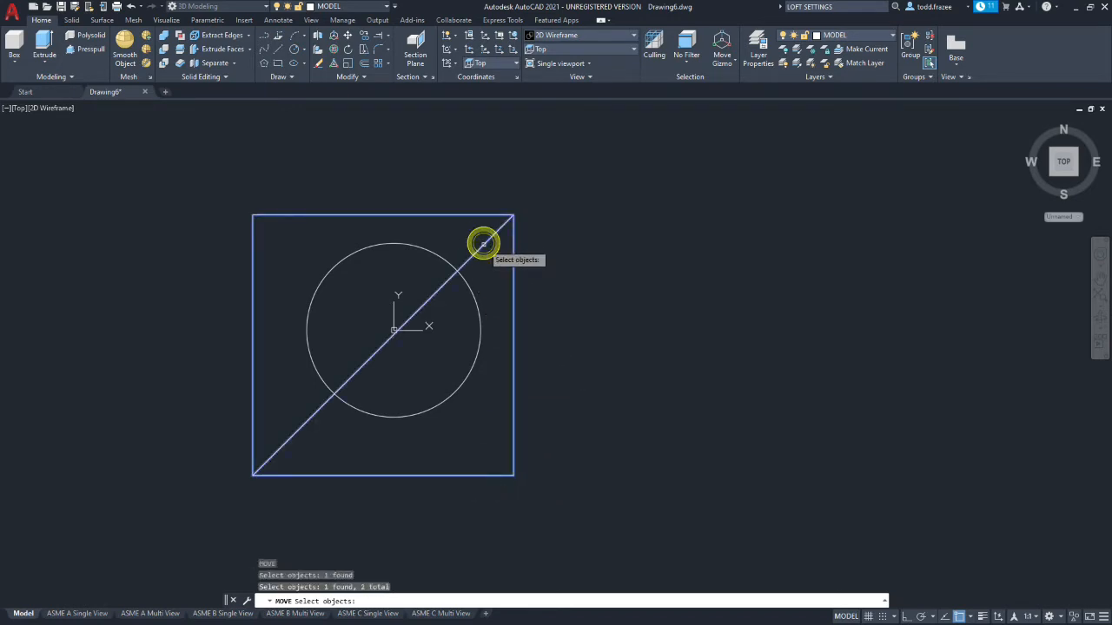
key("Return")
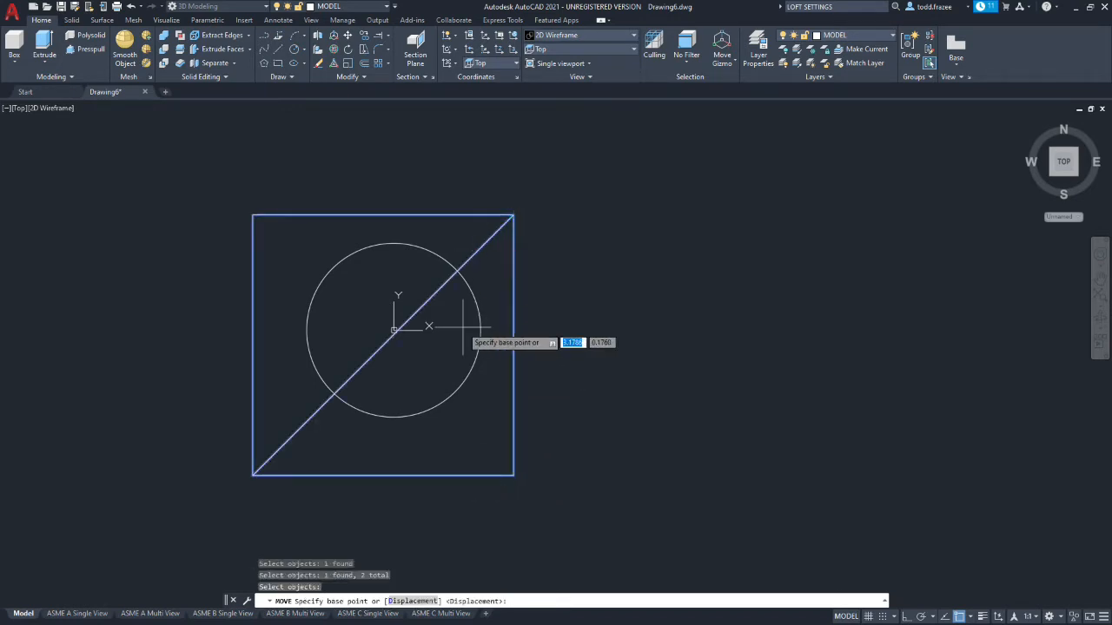
left_click(383, 345)
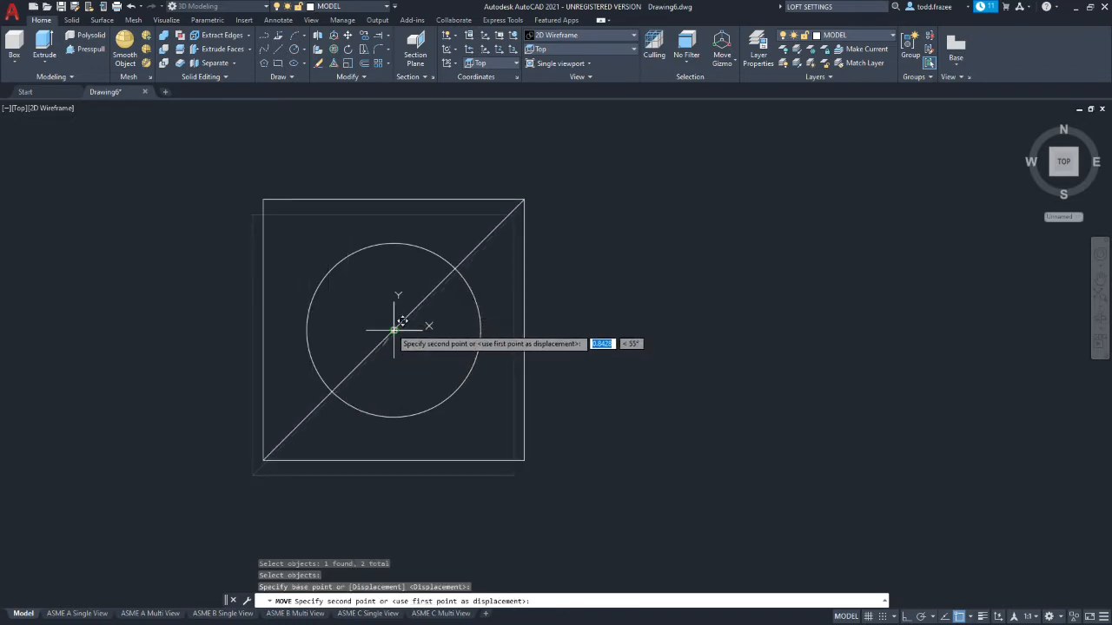
key("Escape")
left_click(502, 222)
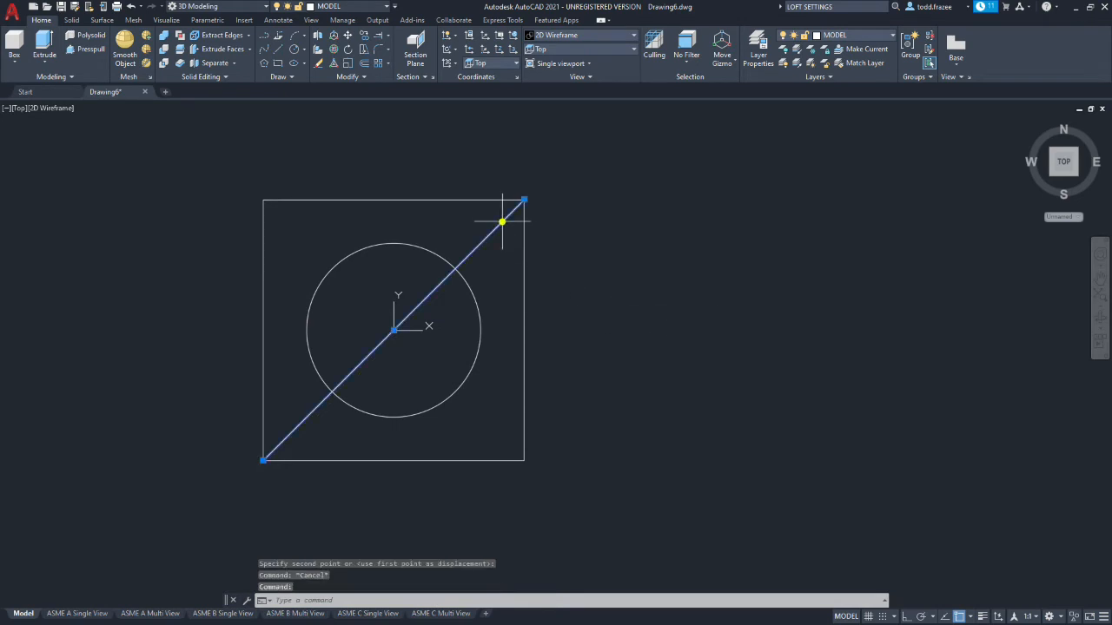
key("Delete")
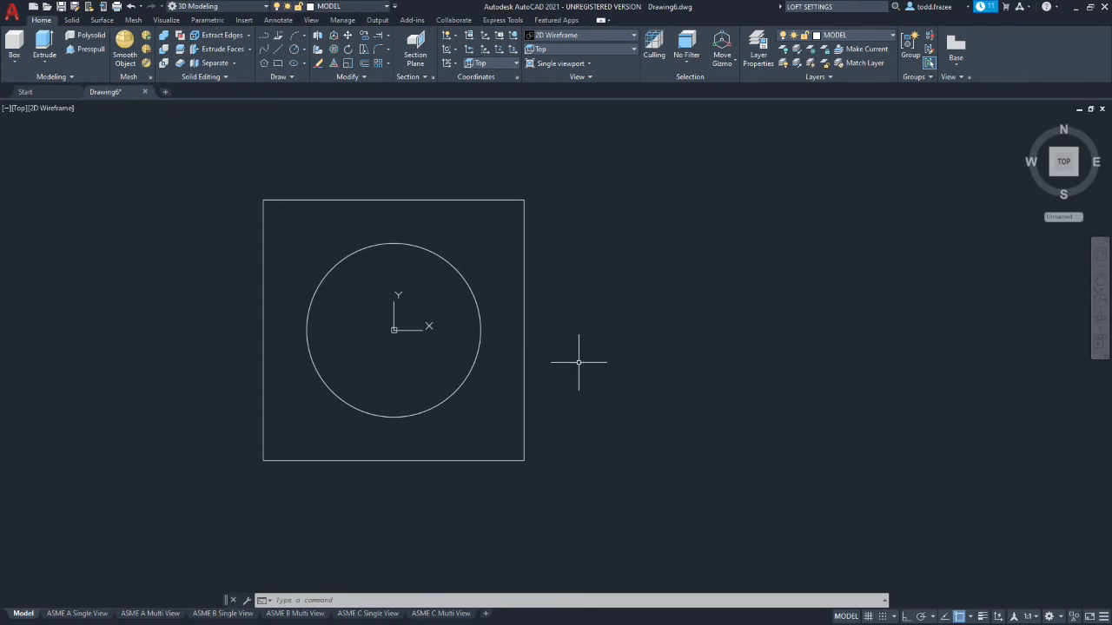
Step: Undo the last move and turn on Ortho mode
middle_click_drag(581, 403, 551, 318, "shift")
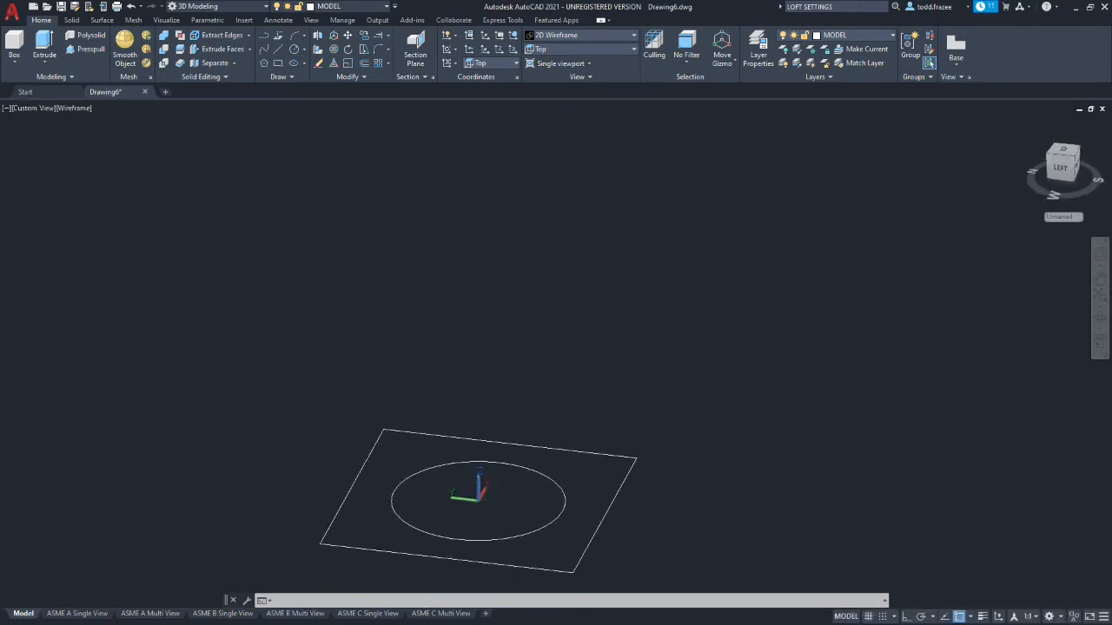
scroll(549, 321, "down", 5)
scroll(534, 424, "up", 5)
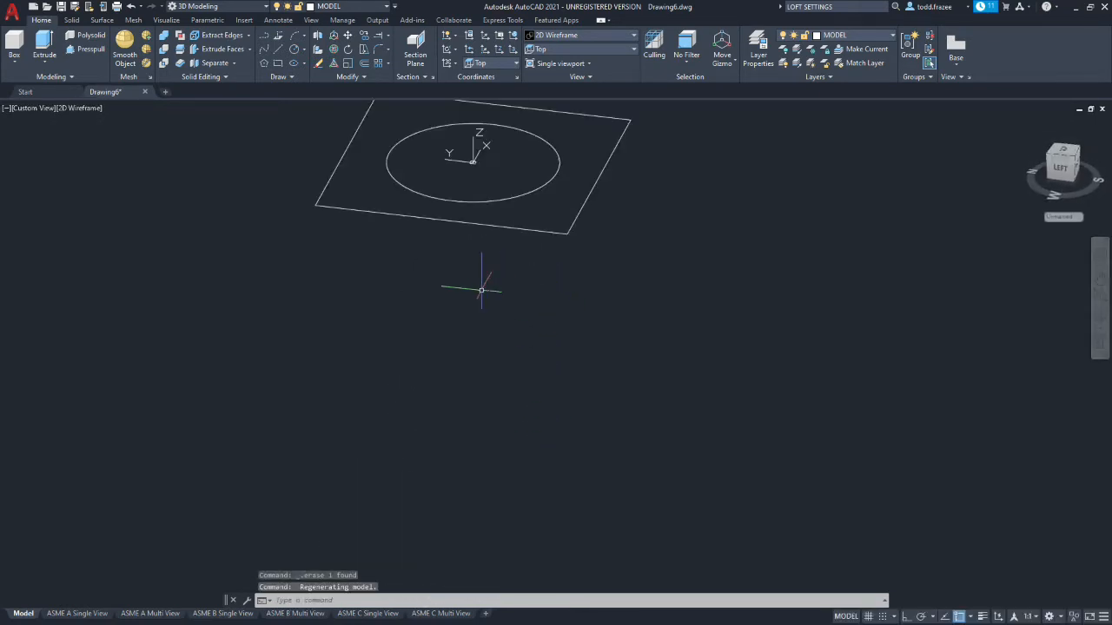
scroll(473, 284, "down", 5)
scroll(478, 255, "up", 1)
scroll(526, 367, "up", 2)
scroll(463, 287, "up", 3)
scroll(441, 295, "down", 1)
key("ctrl+z")
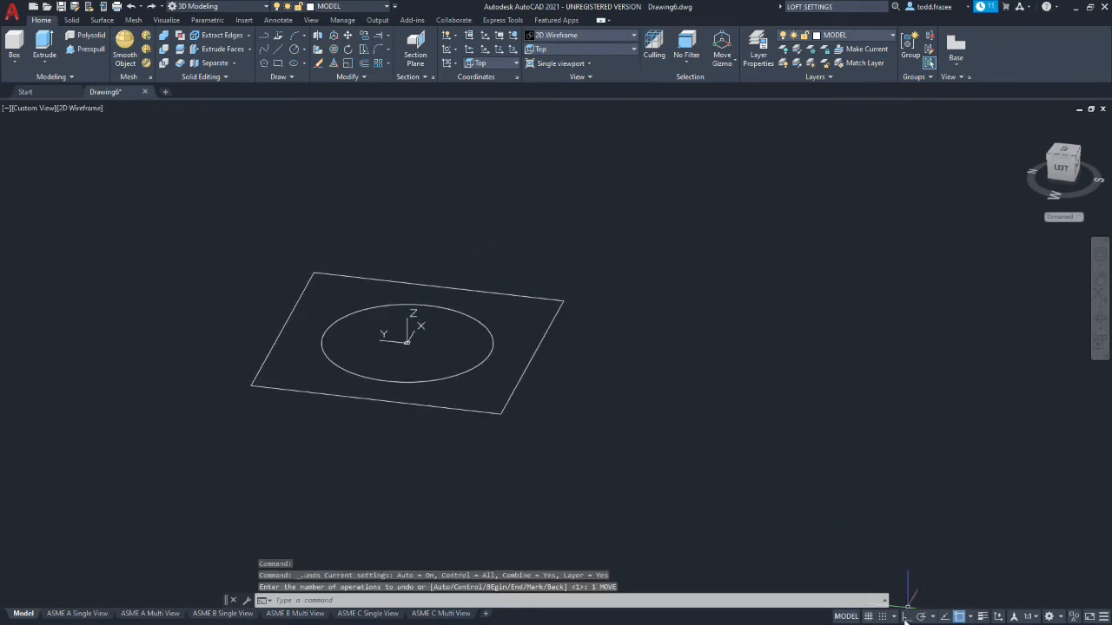
left_click(906, 617)
Step: Move the square 14 units straight down along the Z axis, using its nearest corner as base point
type("MOVE")
key("Return")
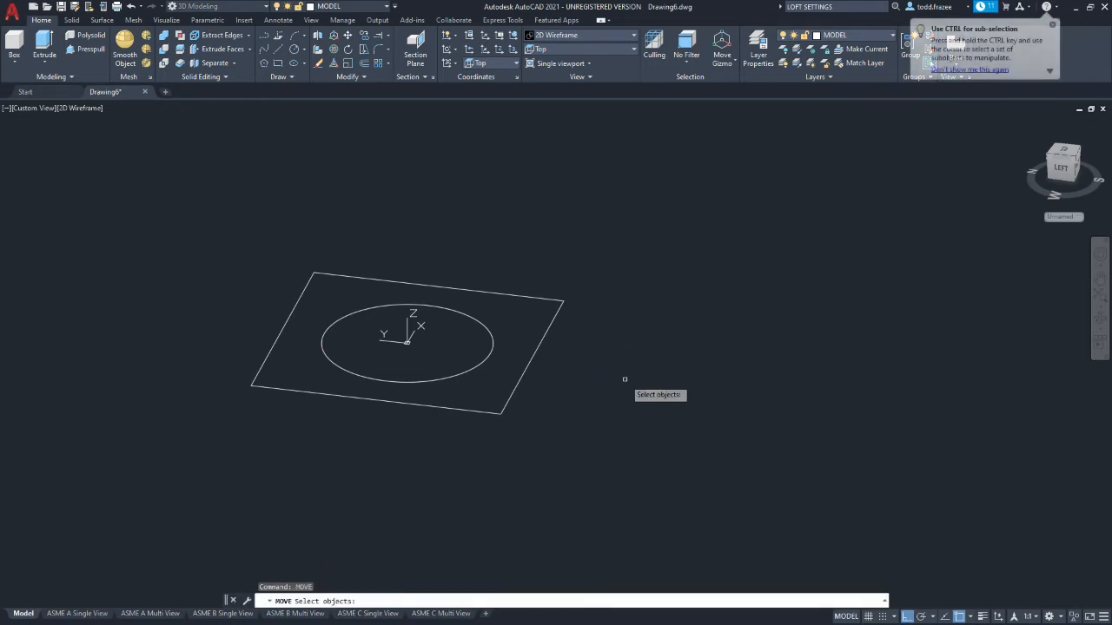
left_click(559, 310)
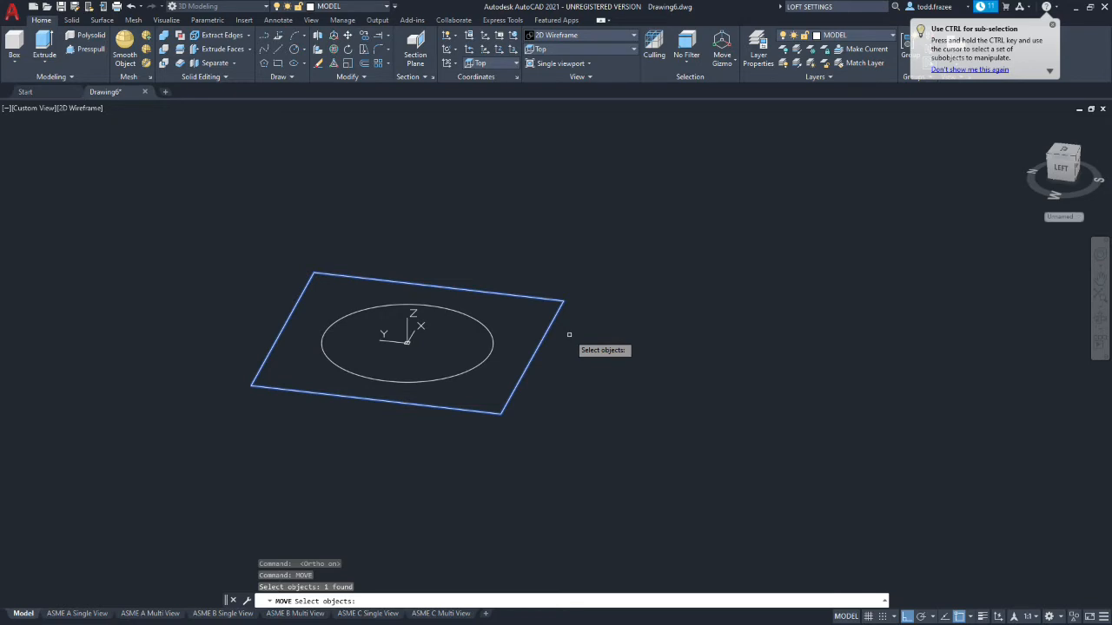
key("Return")
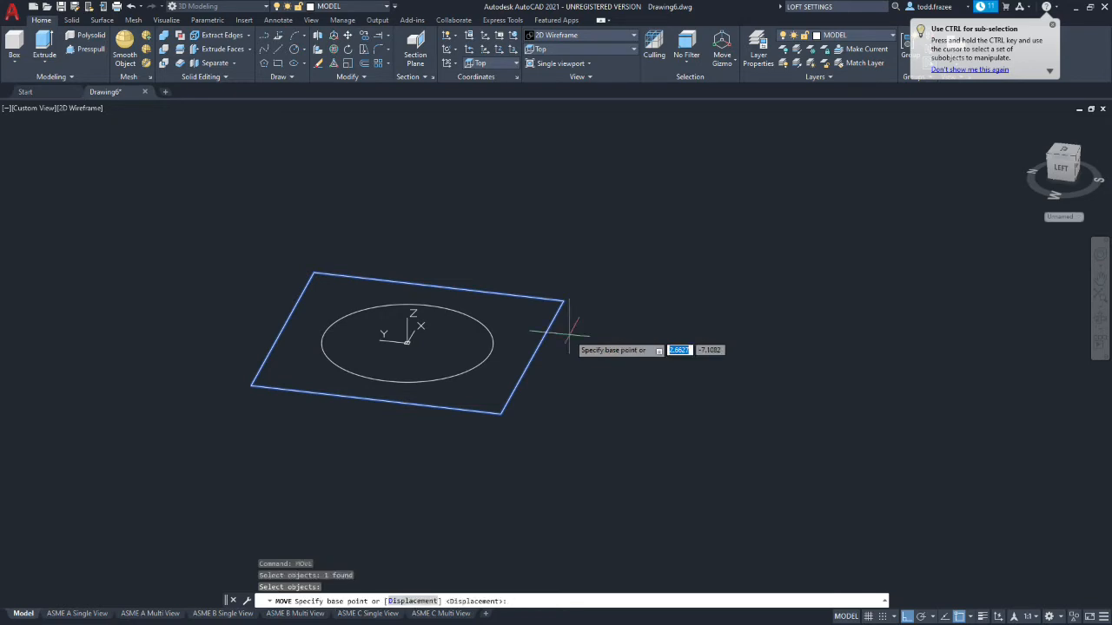
left_click(501, 414)
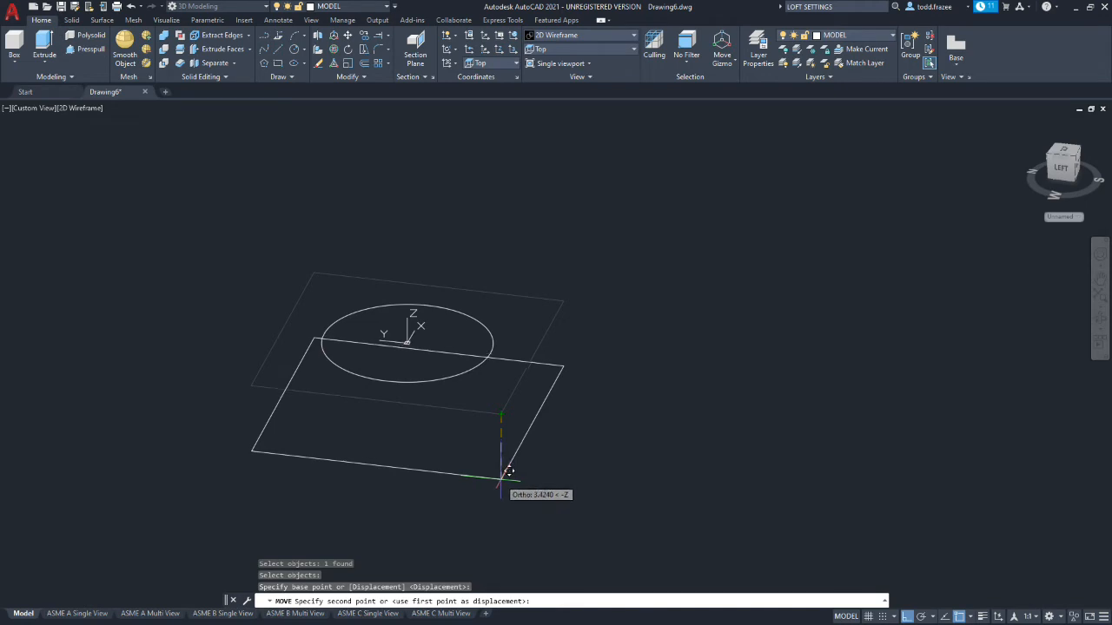
type("14")
key("Return")
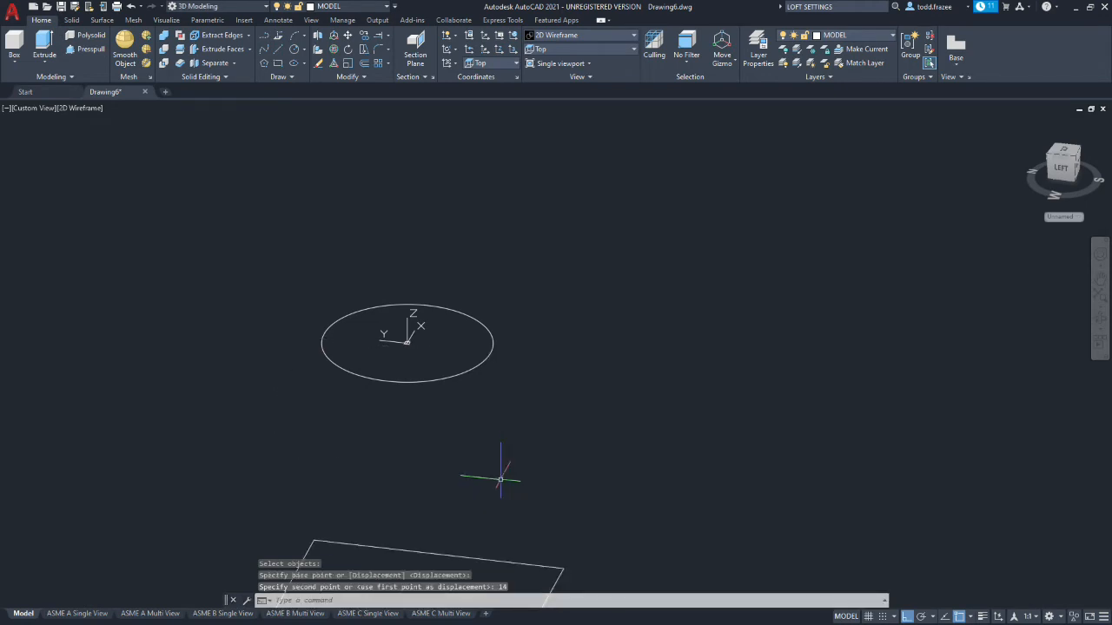
Step: Copy the circle 2 units straight down along the Z axis, using its center as base point
scroll(556, 447, "down", 3)
scroll(521, 509, "up", 6)
scroll(579, 392, "down", 4)
scroll(599, 389, "up", 2)
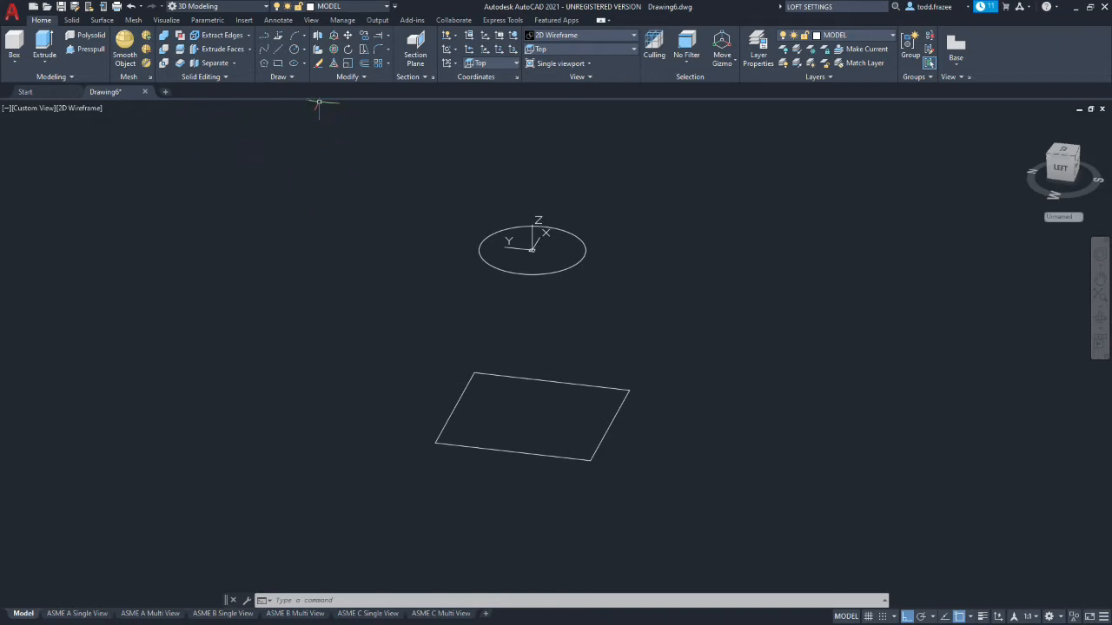
mouse_move(486, 261)
type("OPY")
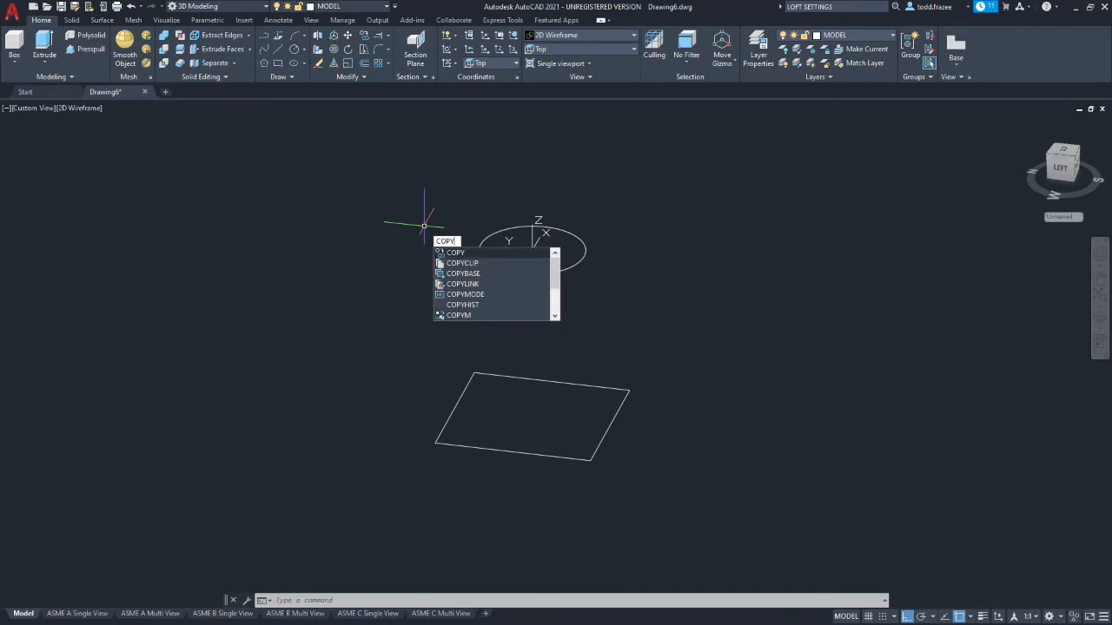
key("Return")
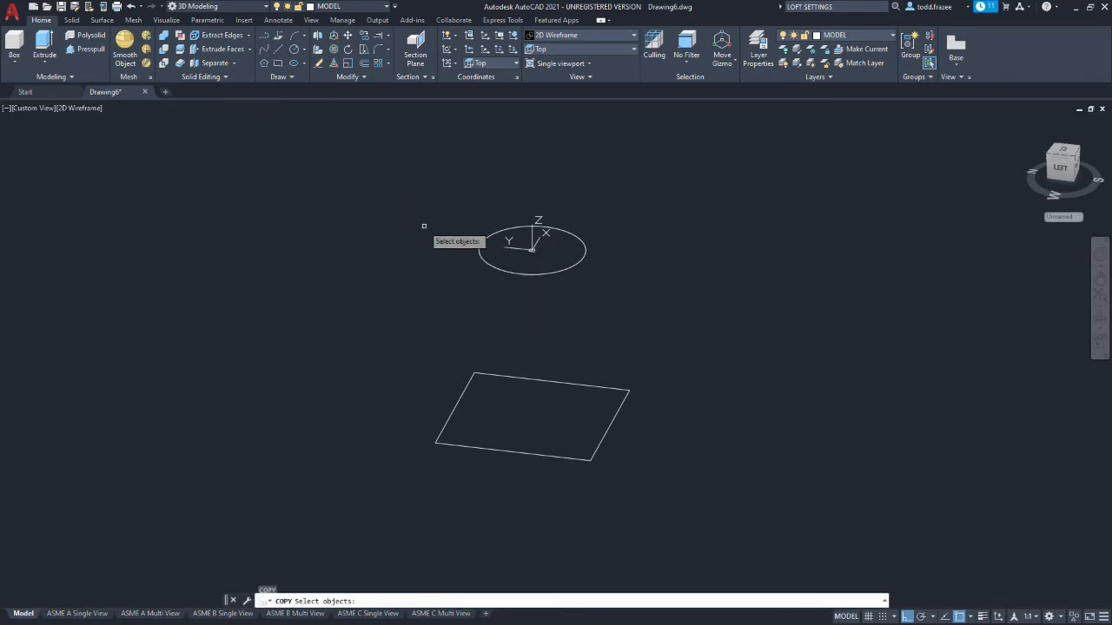
left_click(558, 270)
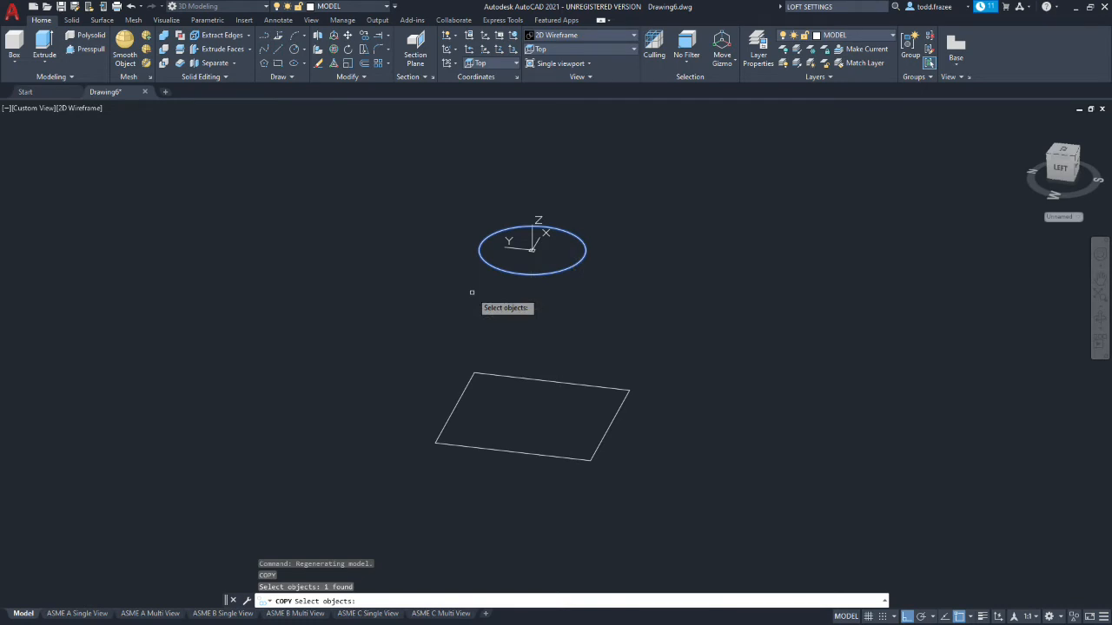
key("Return")
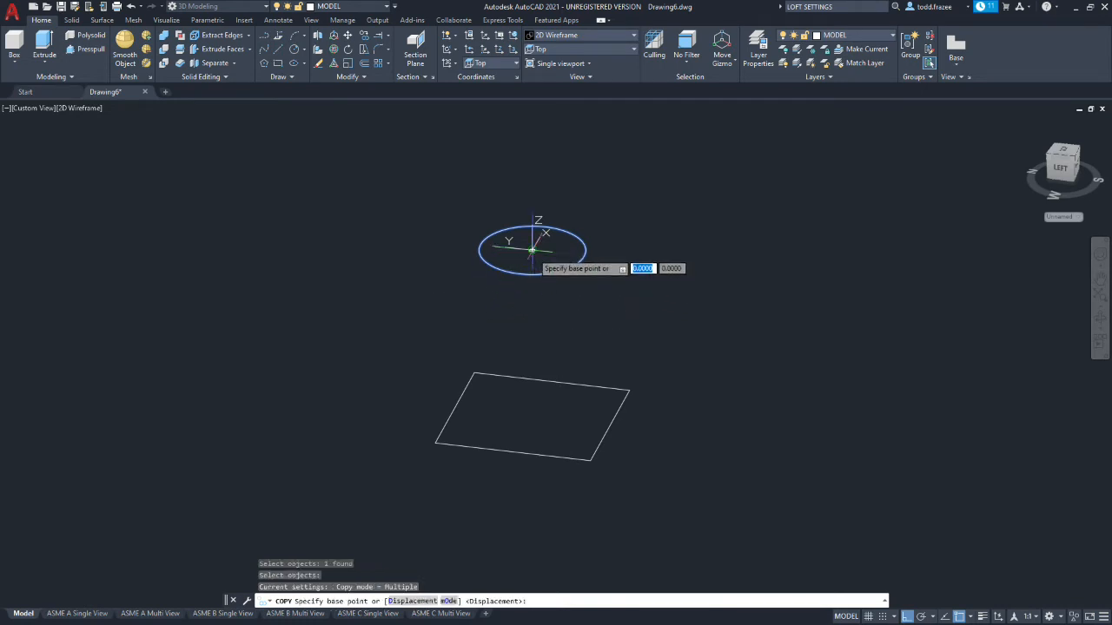
left_click(532, 251)
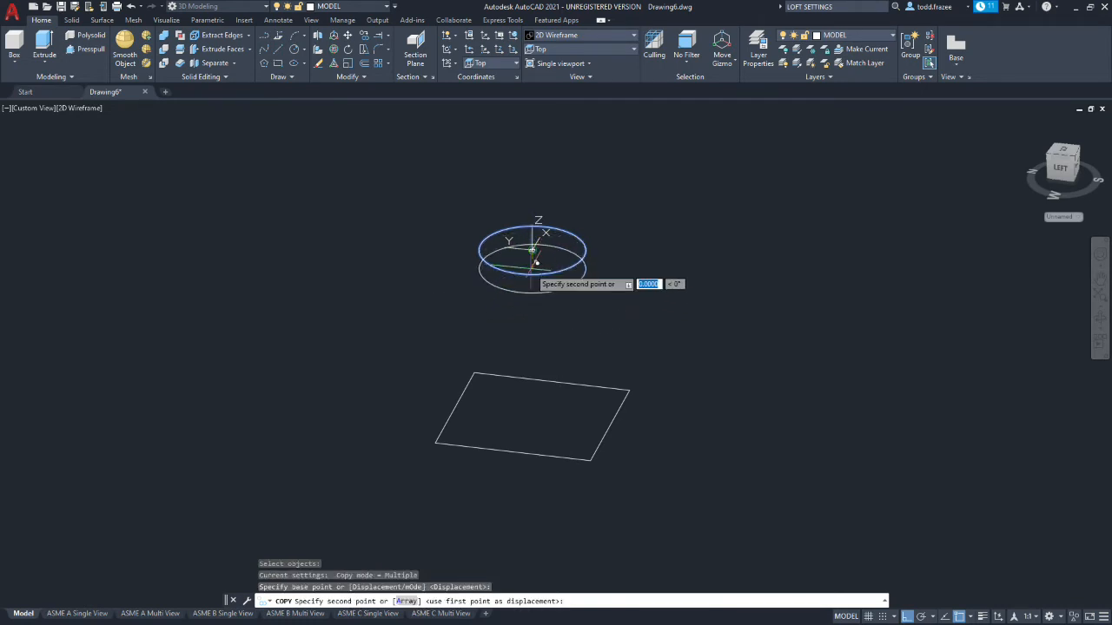
type("2")
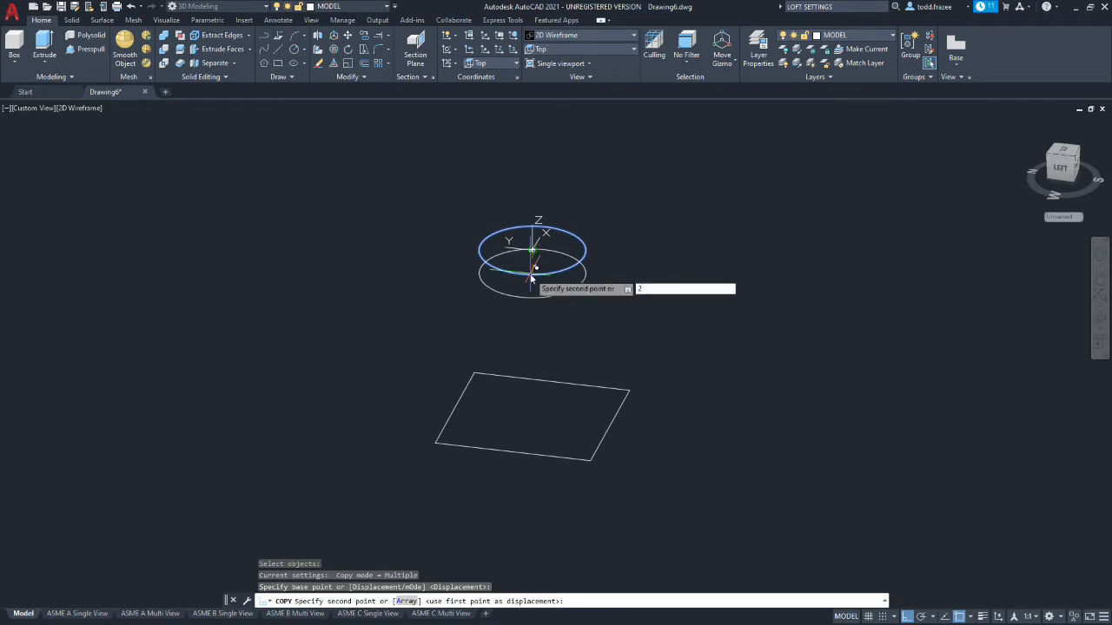
key("Return")
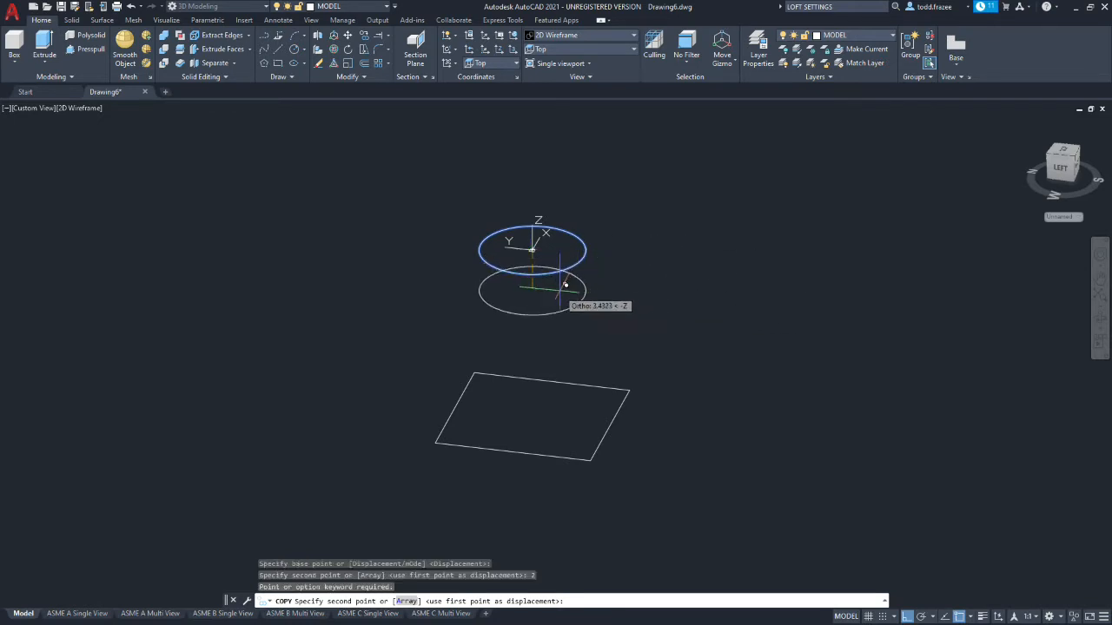
type("2")
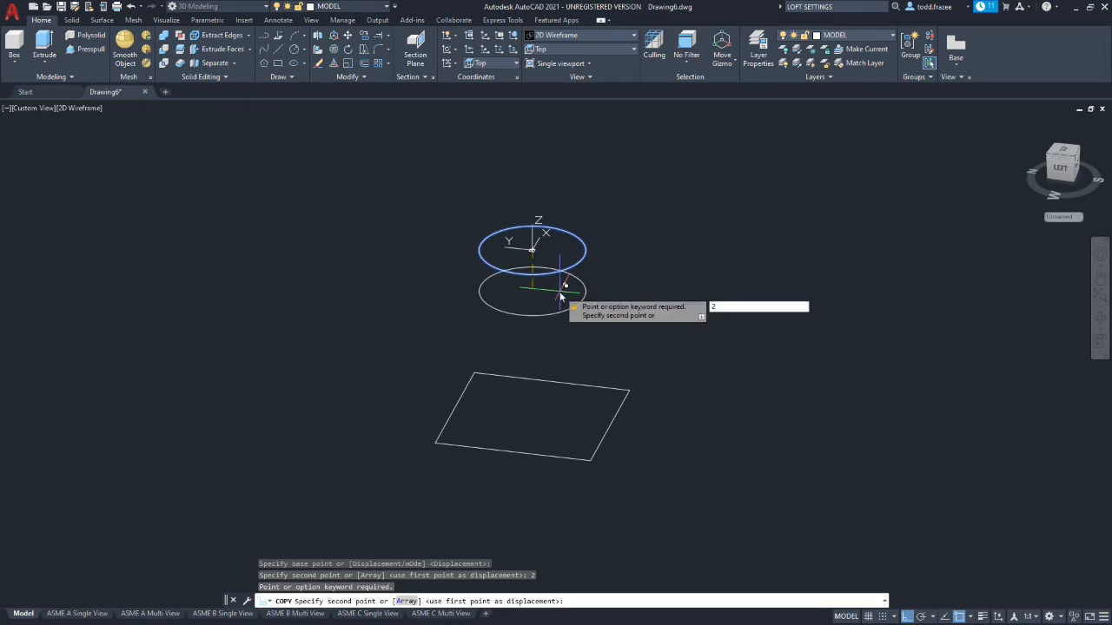
key("Return")
key("Escape")
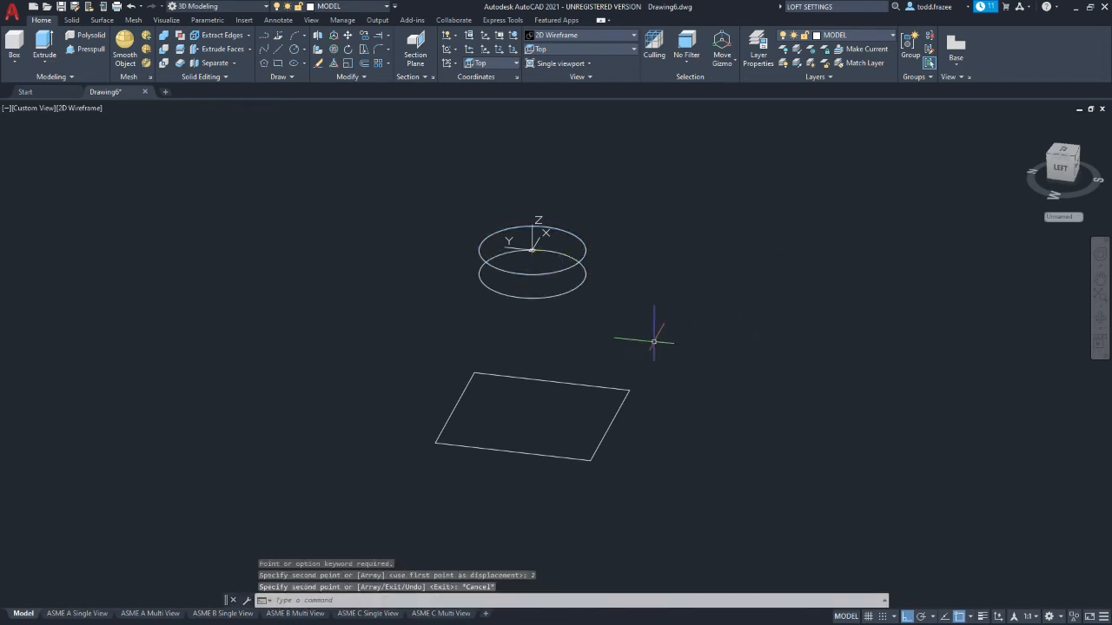
Step: Start a solid Loft and select the square, the lower circle and the upper circle as cross sections, in that order
middle_click_drag(618, 322, 648, 333, "shift")
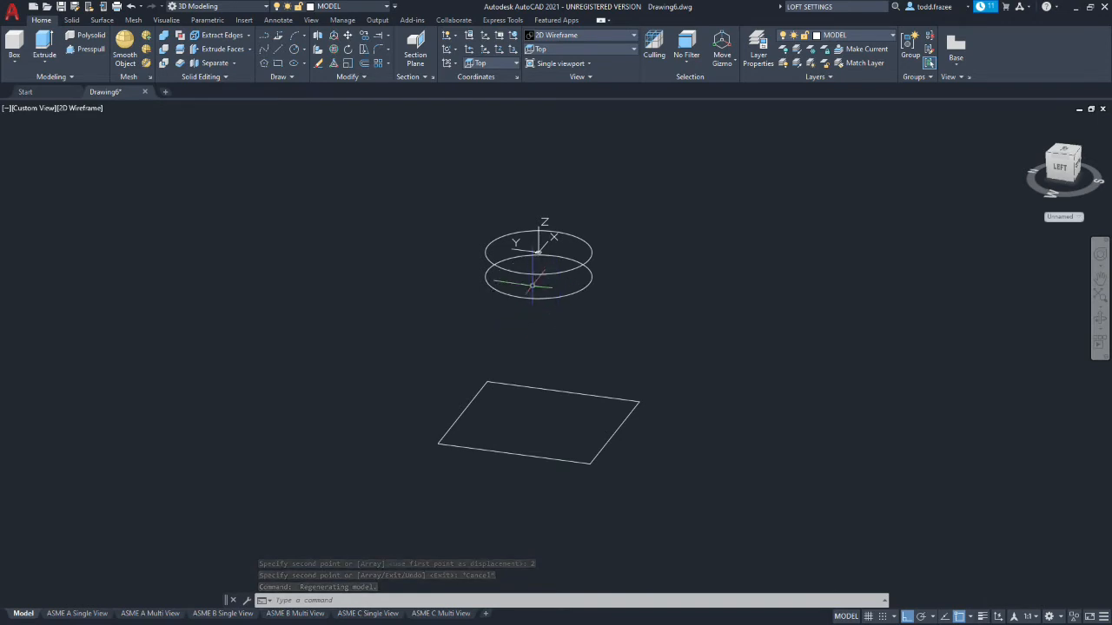
left_click(70, 21)
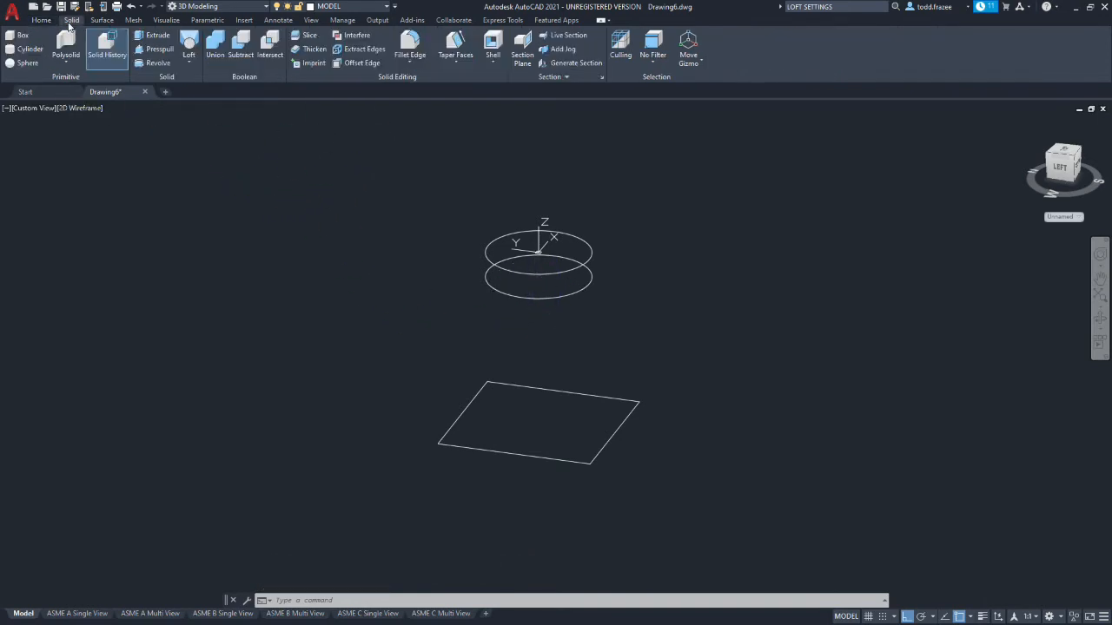
left_click(189, 42)
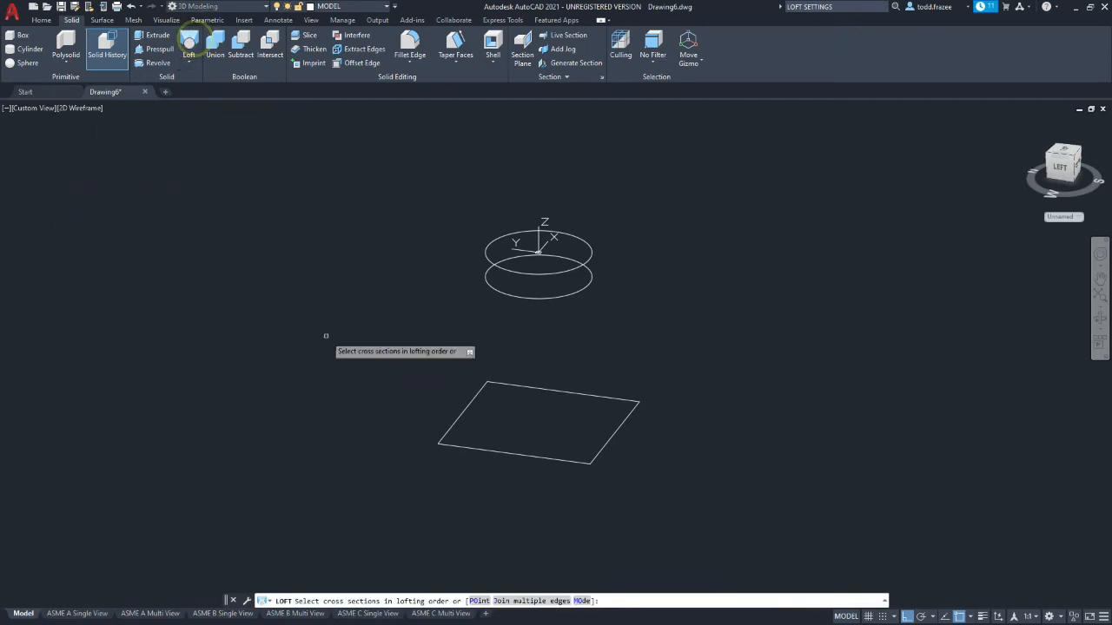
left_click(576, 461)
left_click(560, 296)
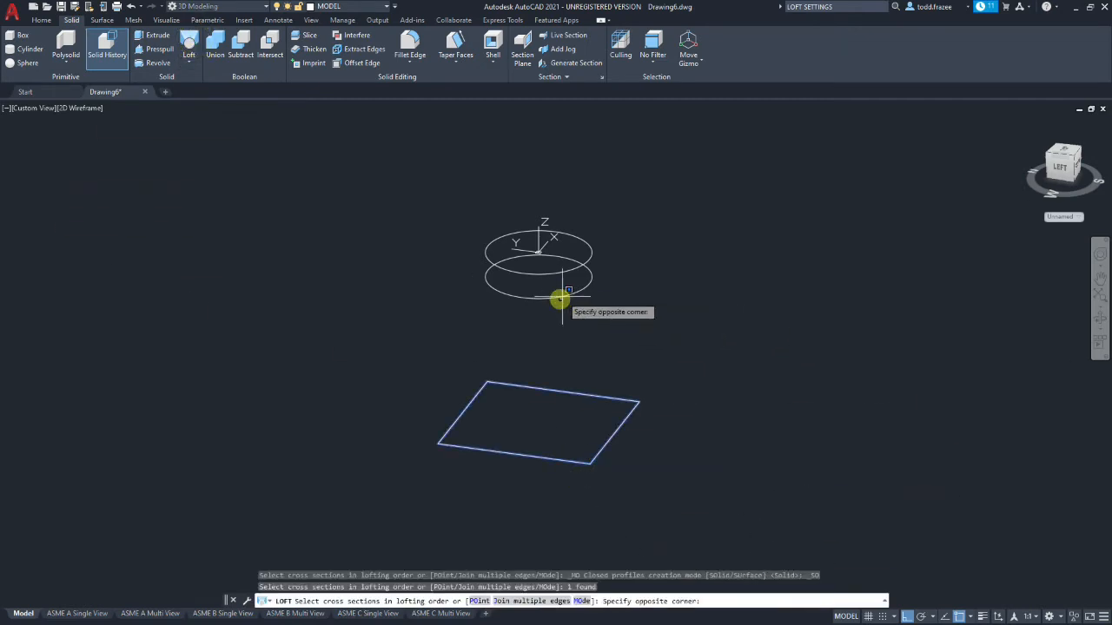
left_click(559, 296)
left_click(560, 296)
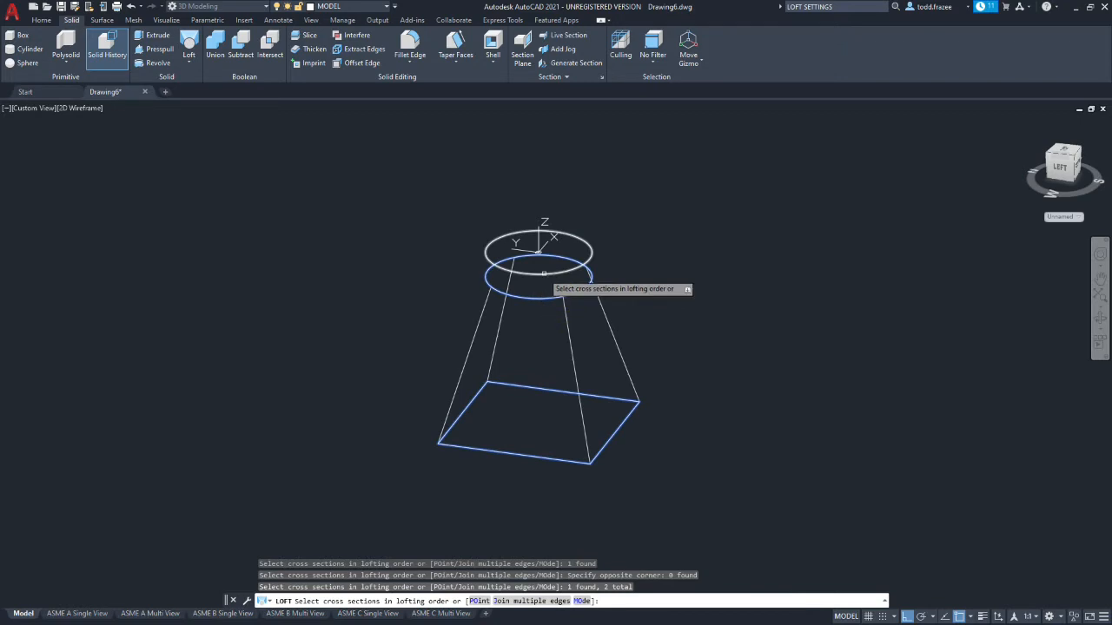
left_click(543, 266)
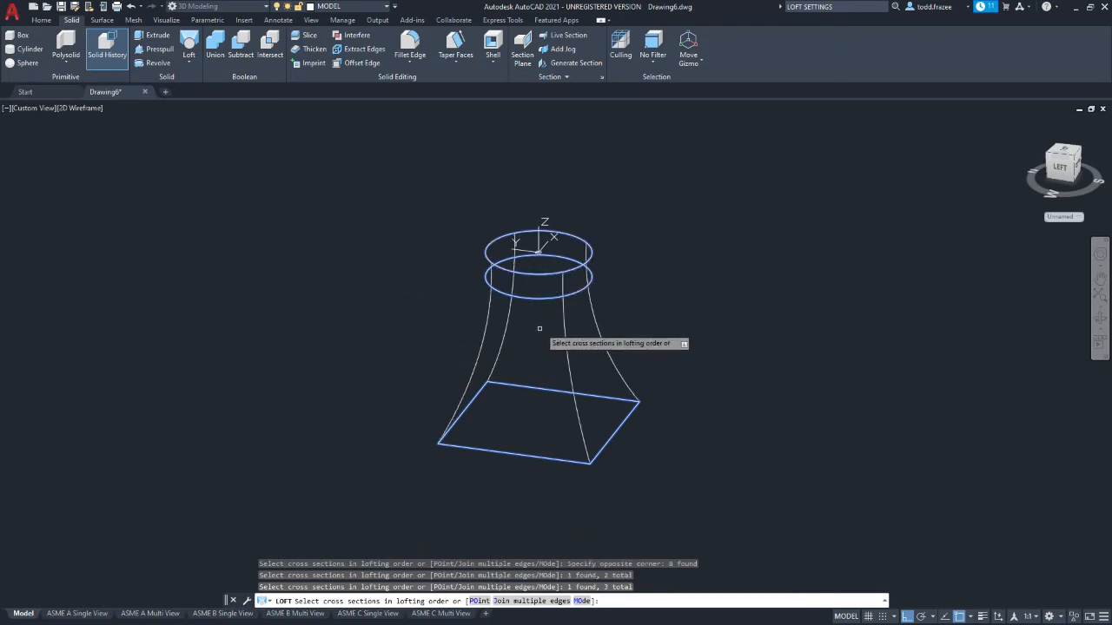
scroll(560, 343, "down", 3)
scroll(564, 339, "up", 5)
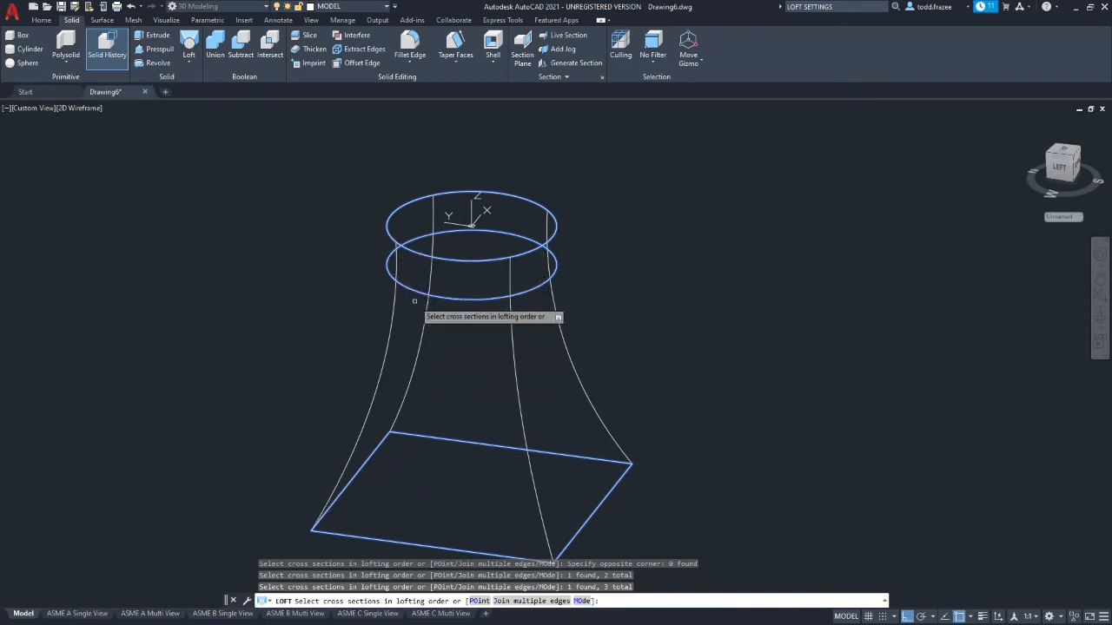
scroll(417, 313, "down", 5)
scroll(425, 347, "up", 3)
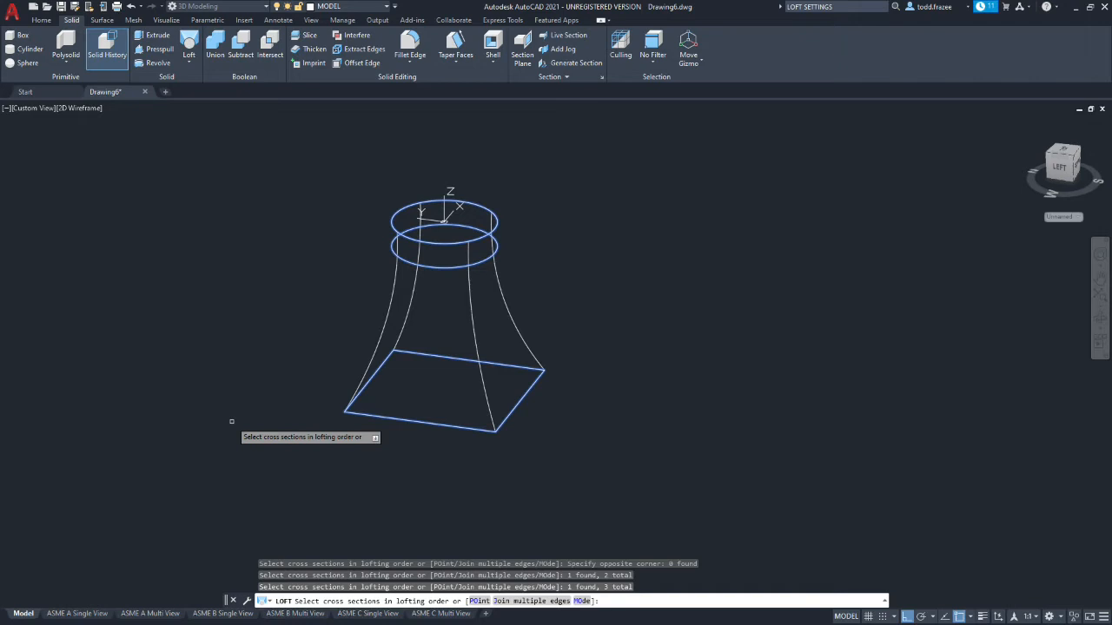
Step: Set the loft's surface control at cross sections to Ruled and finish the loft
key("Return")
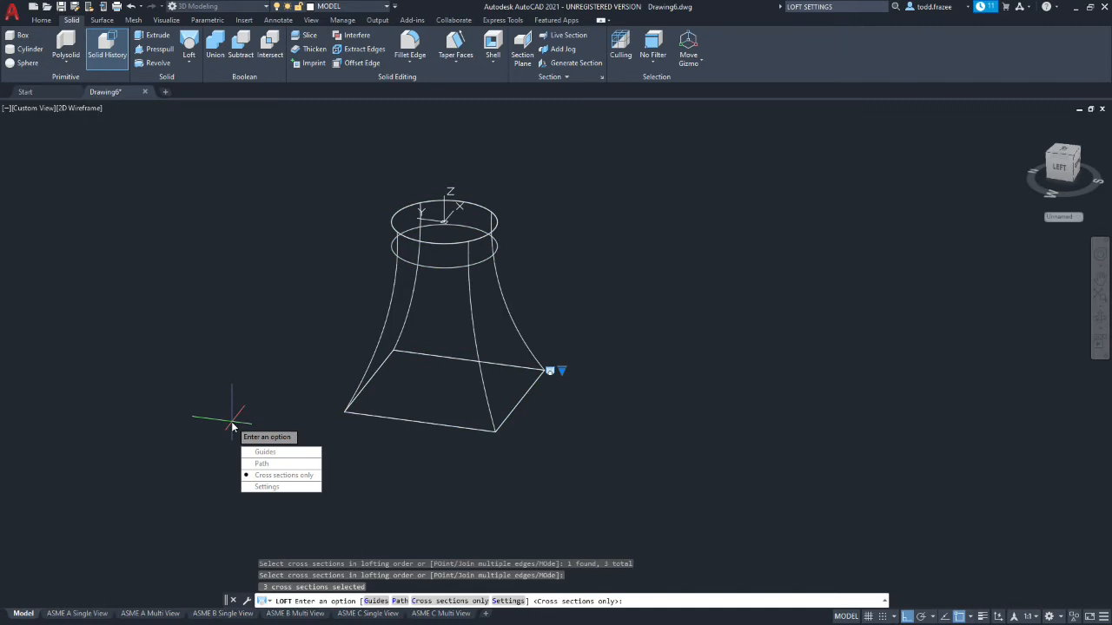
left_click(275, 487)
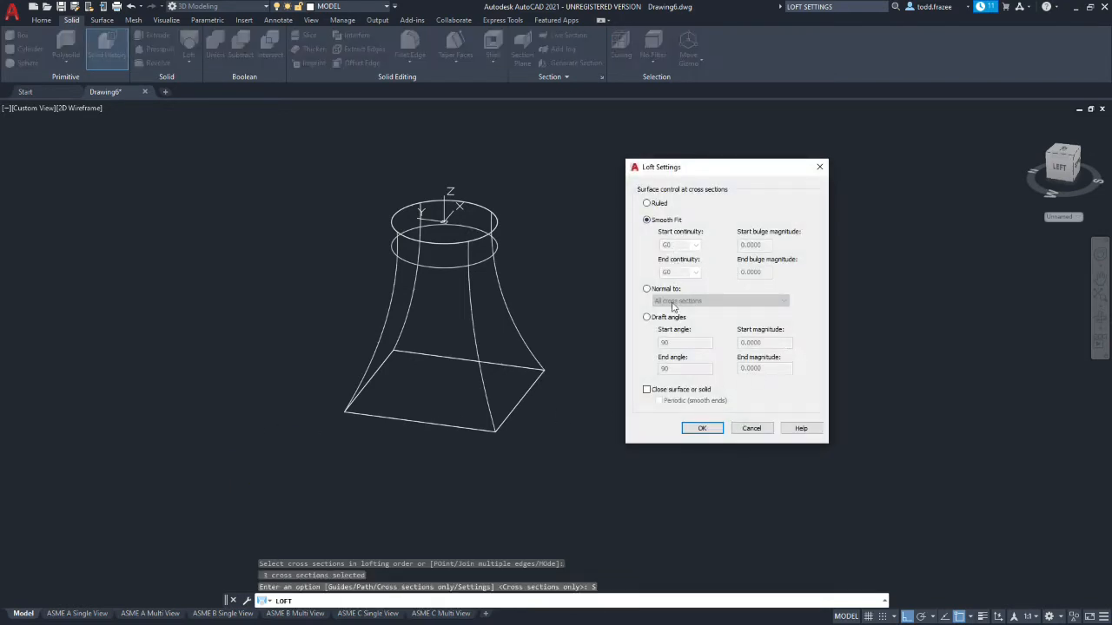
left_click(647, 203)
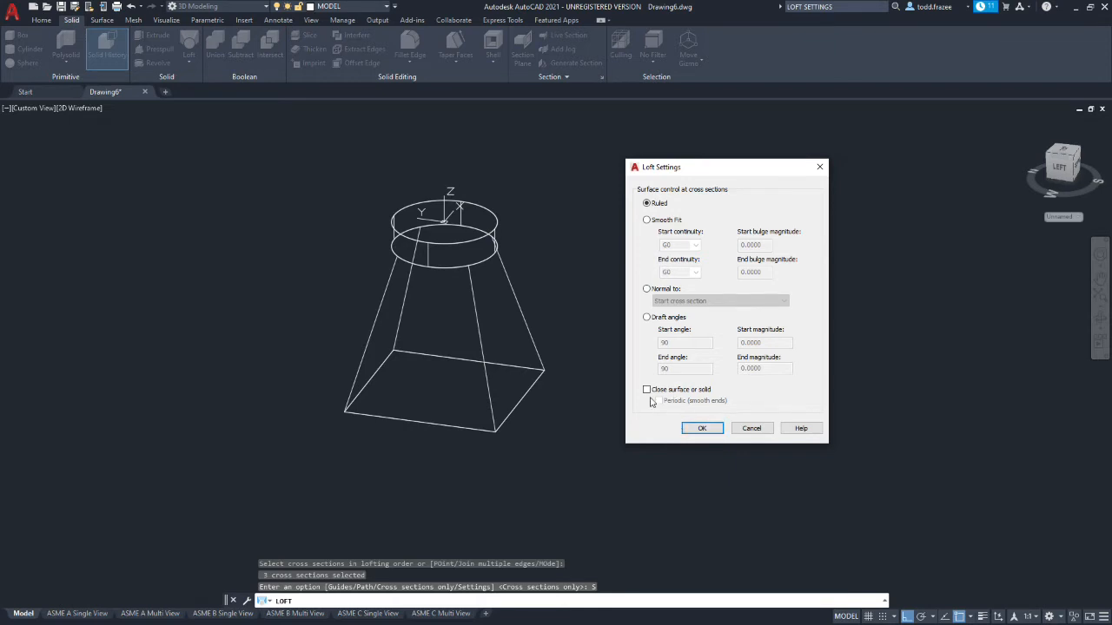
left_click(703, 429)
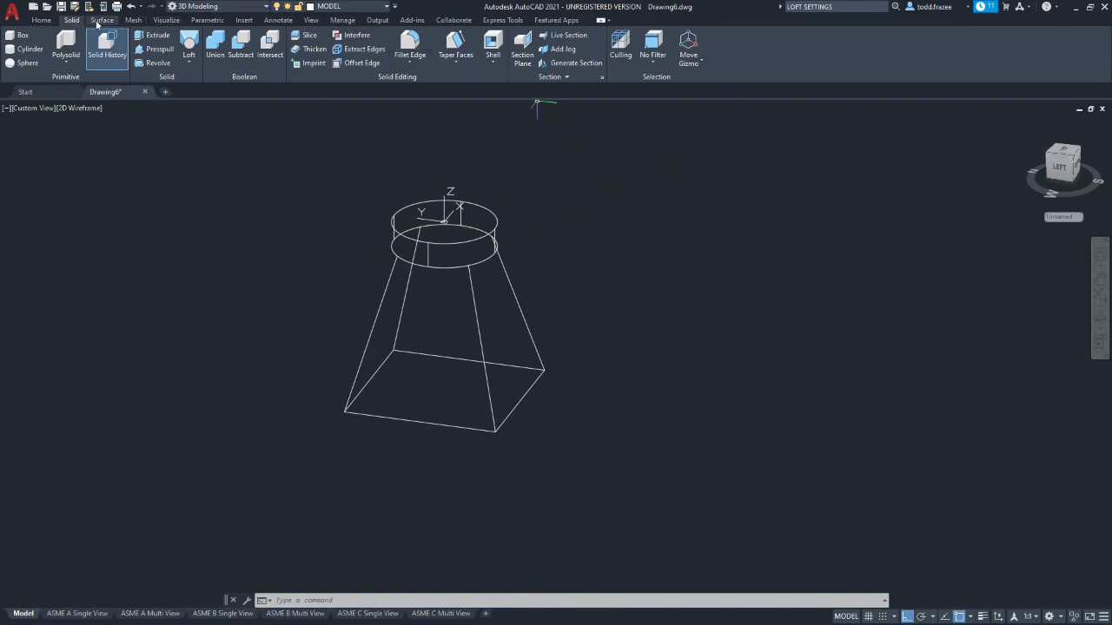
Step: Display the lofted solid in the Shades of Gray visual style and examine it from the front and from above
left_click(42, 20)
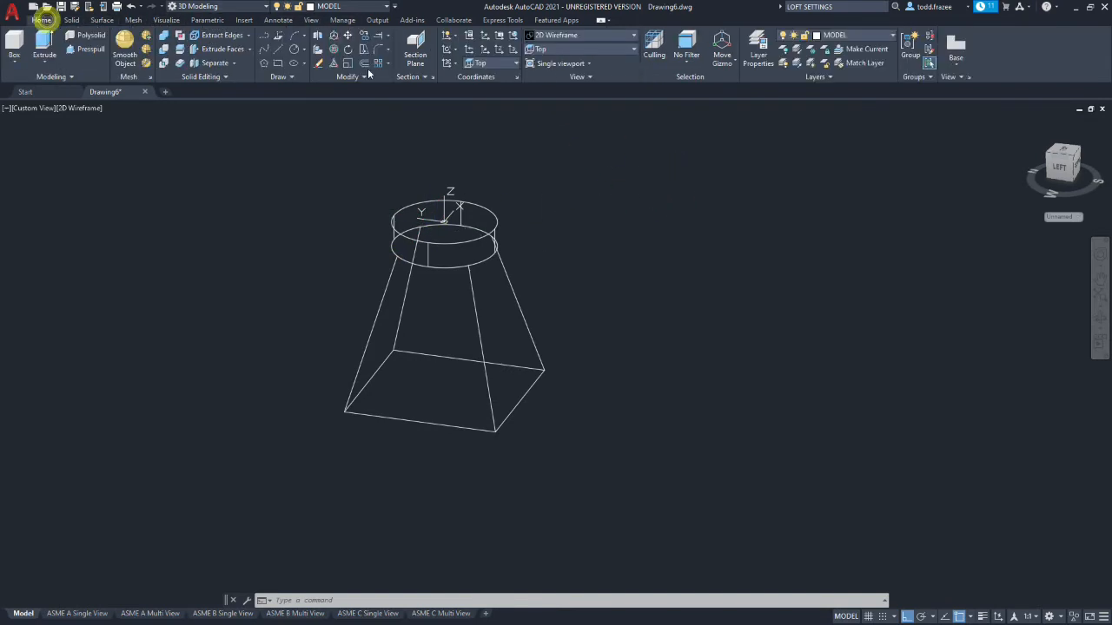
left_click(556, 35)
left_click(644, 101)
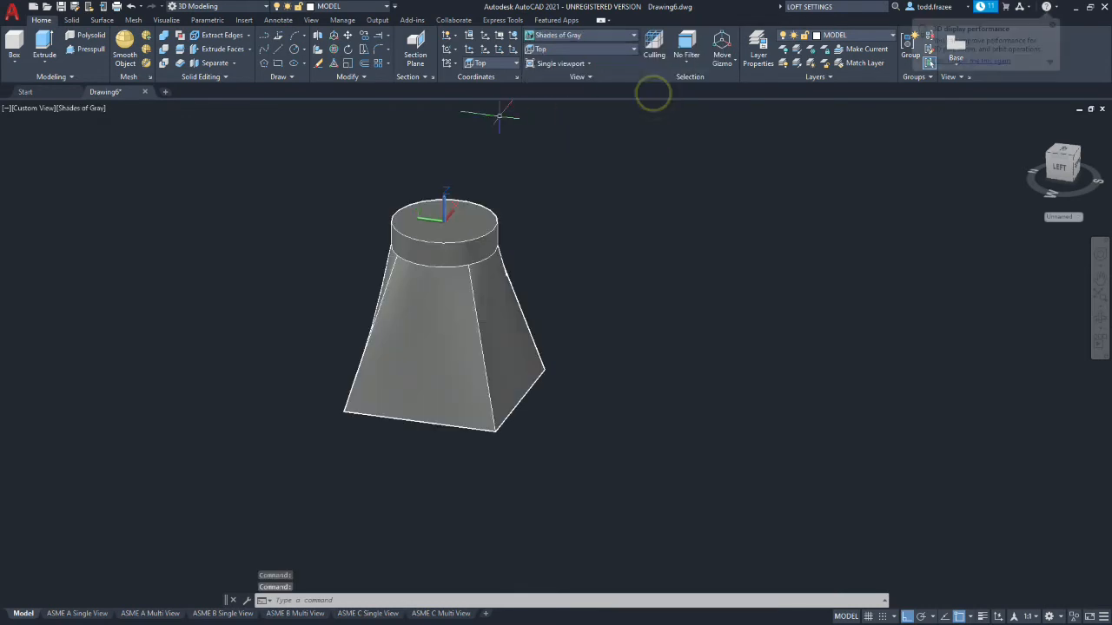
mouse_move(634, 365)
middle_mouse_down()
mouse_move(575, 348)
mouse_move(580, 365)
middle_mouse_up()
scroll(578, 369, "up", 2)
middle_click_drag(473, 326, 322, 342, "shift")
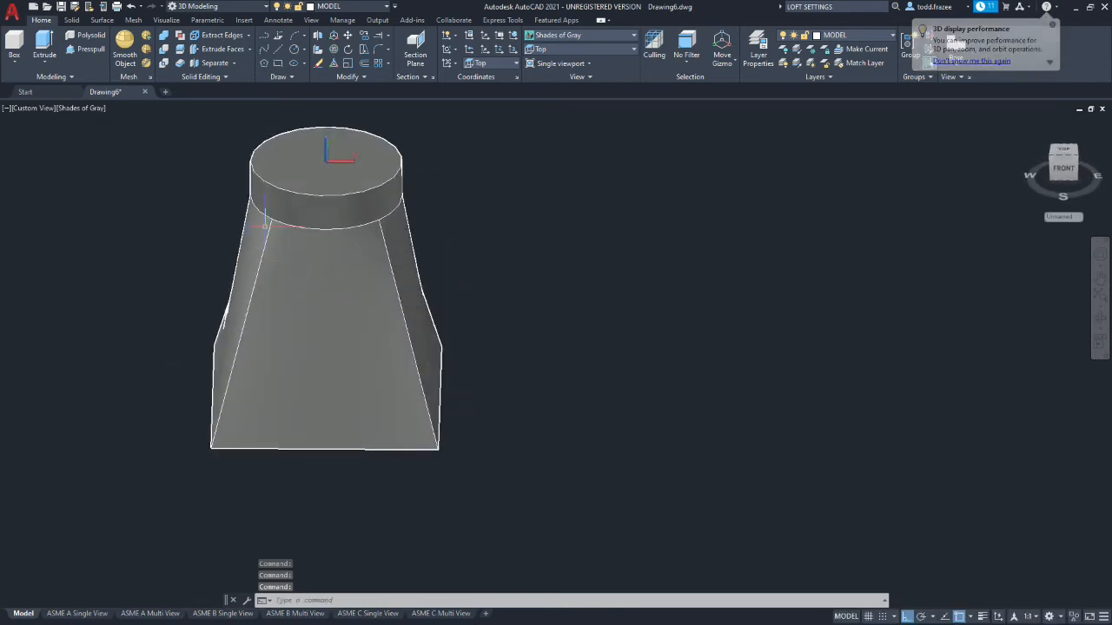
middle_click_drag(242, 355, 360, 400, "shift")
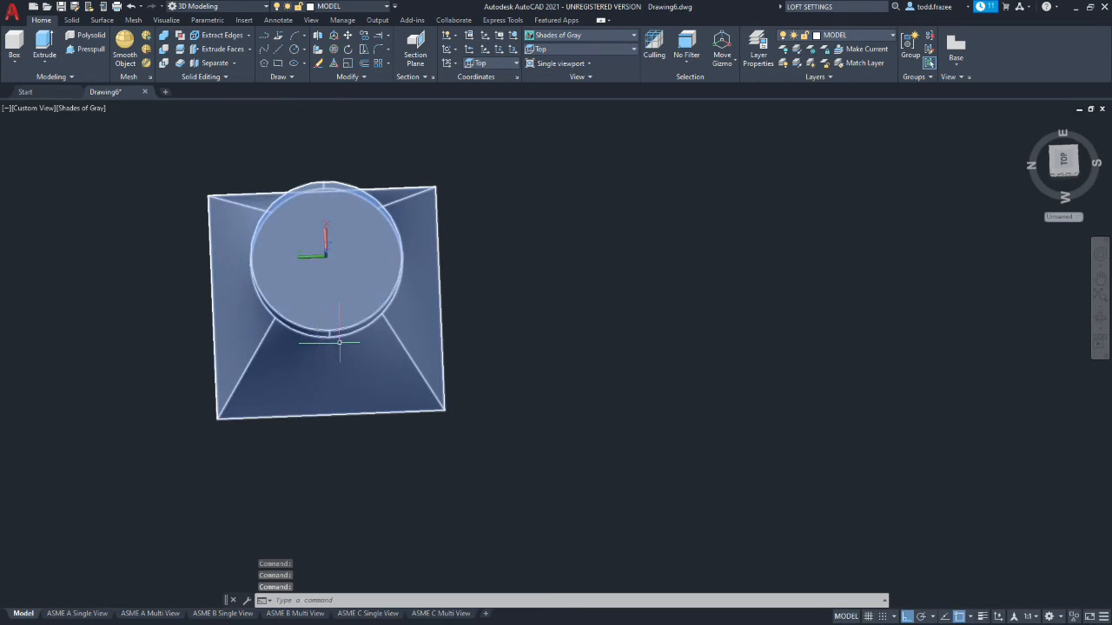
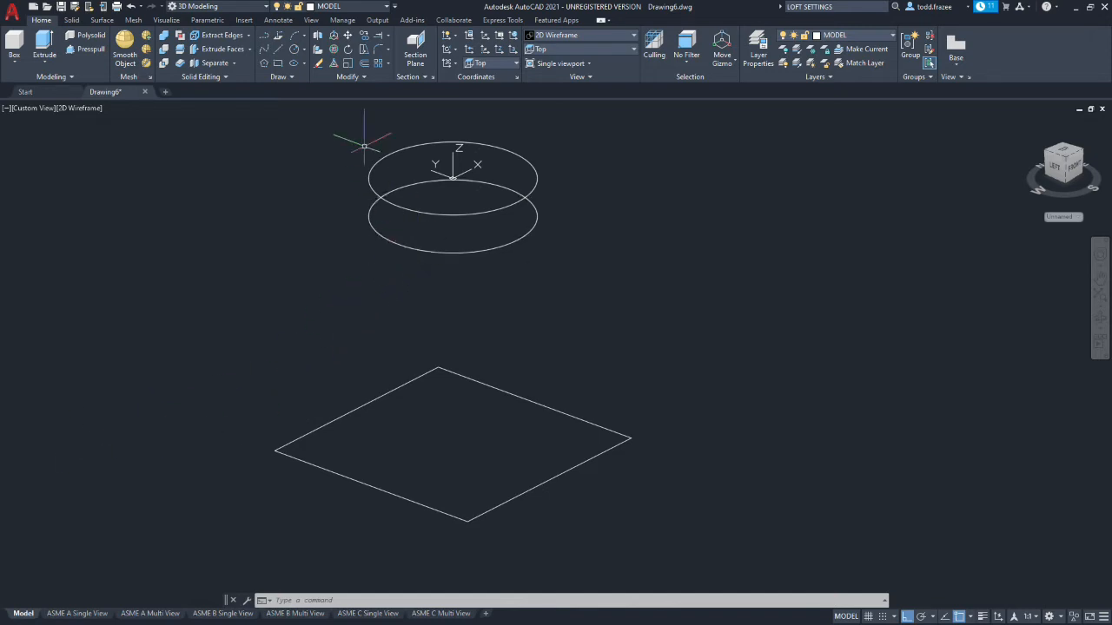
Step: Draw a line from the lower circle's center along the negative X axis, extending past the circle's edge
left_click(276, 54)
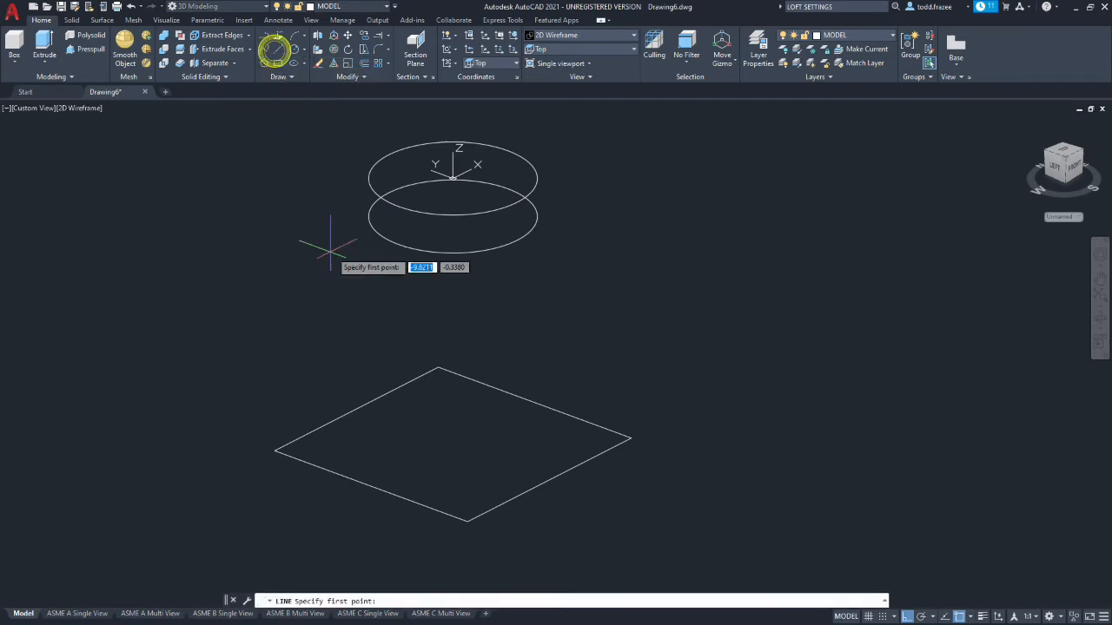
middle_click_drag(310, 231, 739, 521, "shift")
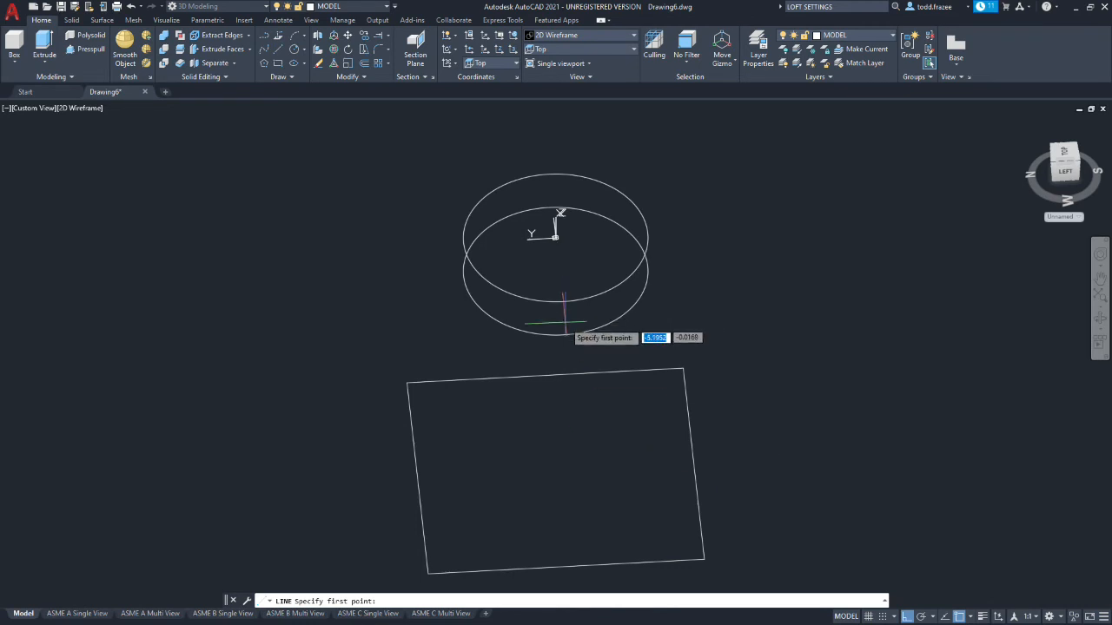
left_click(557, 271)
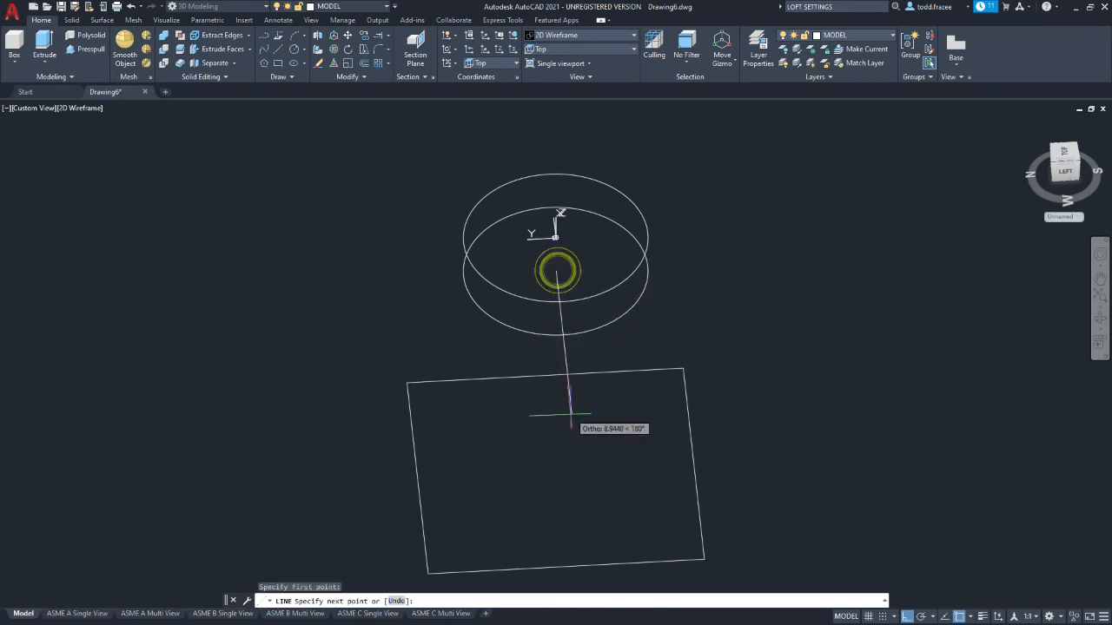
left_click(651, 423)
key("Escape")
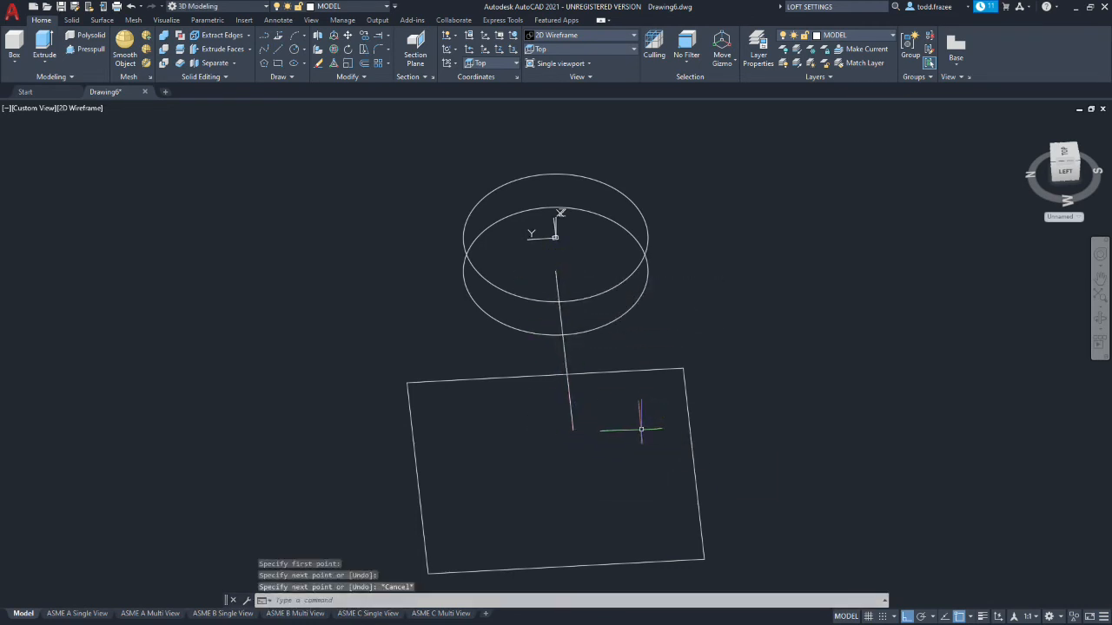
Step: Draw a line from the lower circle's center along the positive Y axis, extending well past the circle's edge
left_click(286, 55)
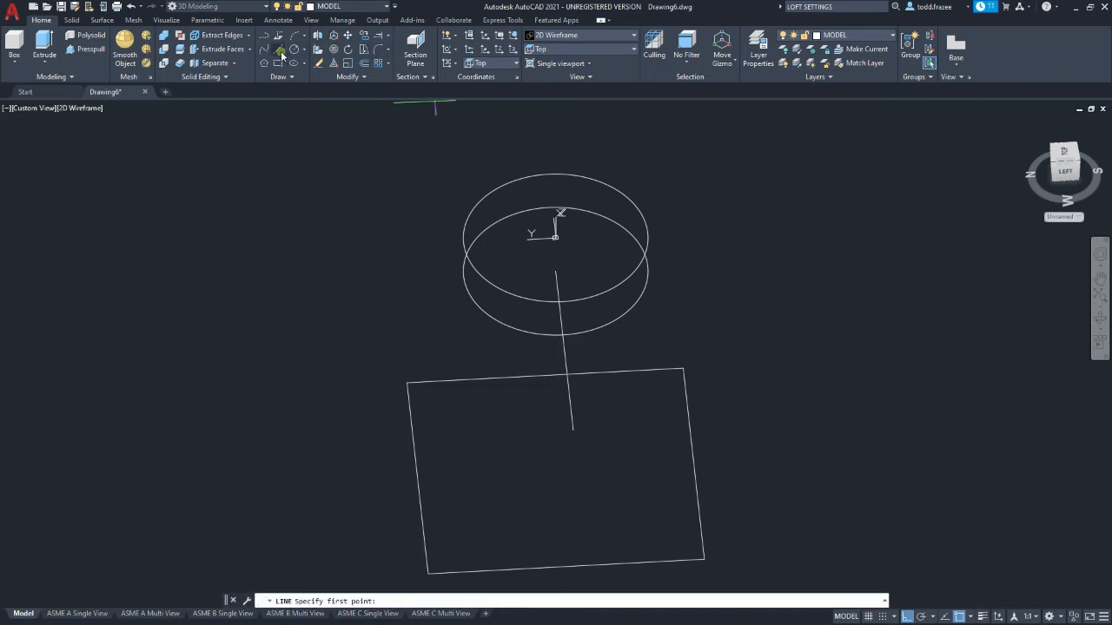
left_click(551, 274)
left_click(215, 288)
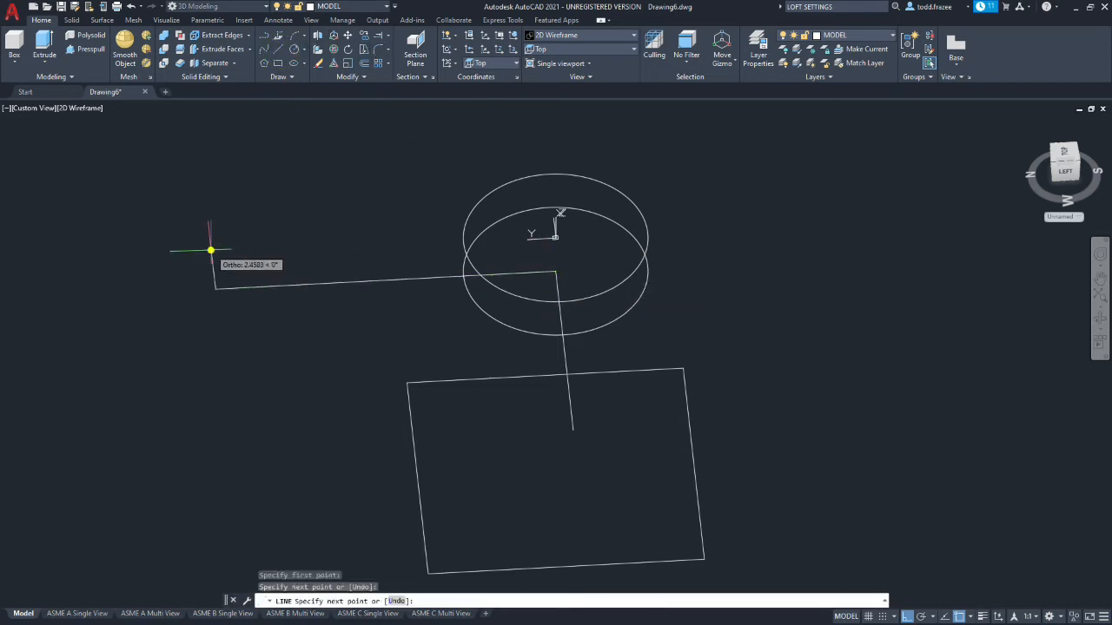
key("Escape")
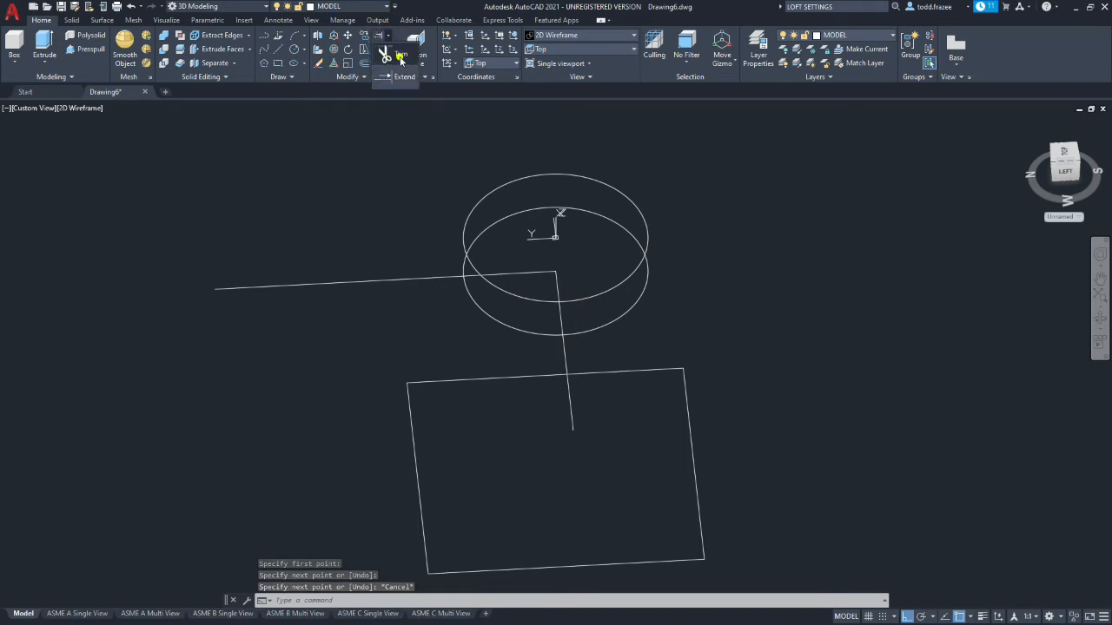
Step: Trim both reference lines at the lower circle's edge and erase the leftover segments outside the circle
left_click(380, 36)
left_click(446, 275)
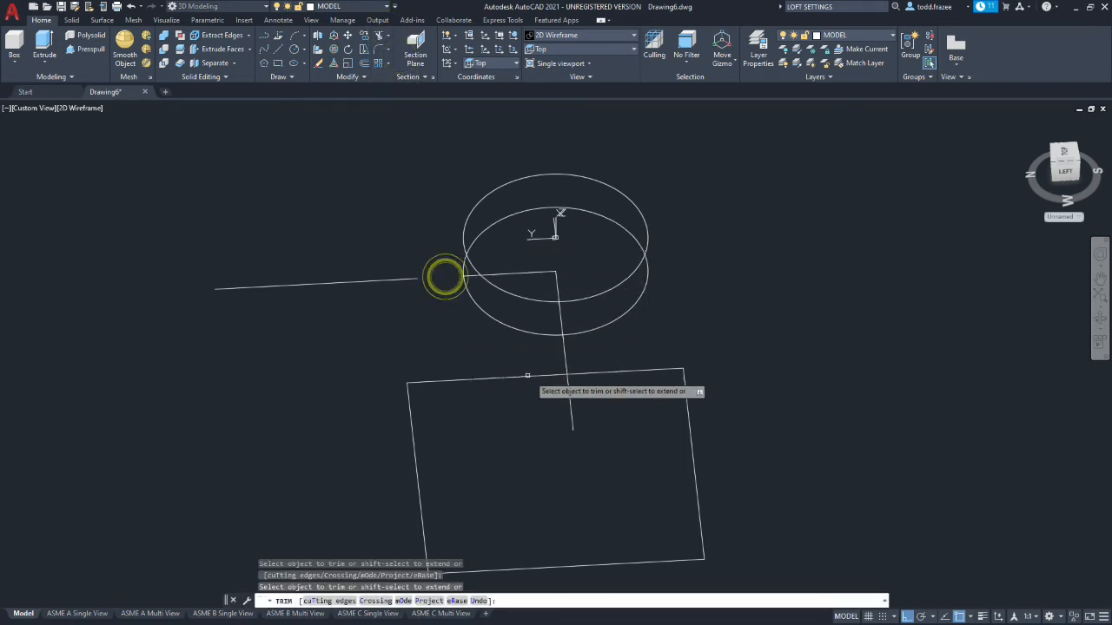
left_click(563, 345)
key("Escape")
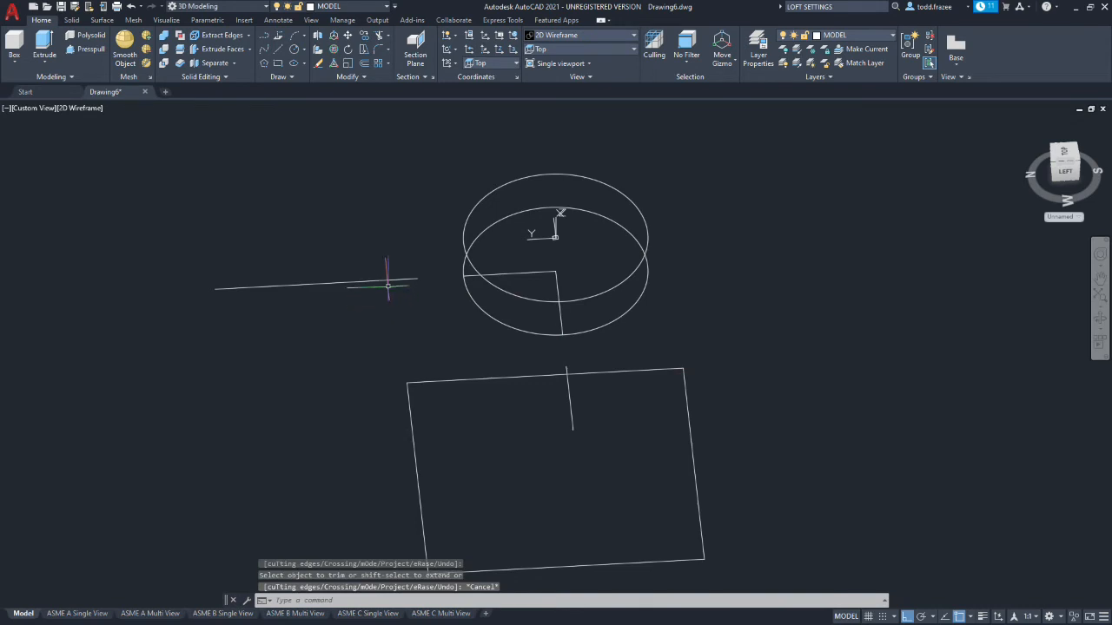
left_click(383, 280)
key("Delete")
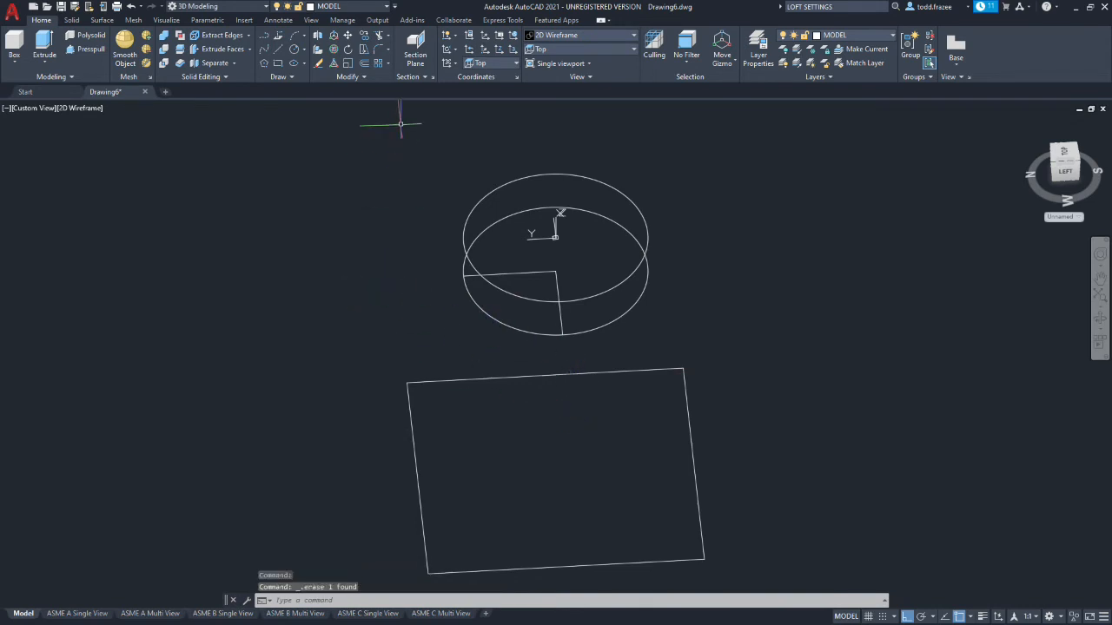
Step: Extend both reference lines through the center to the opposite side of the lower circle
left_click(387, 38)
left_click(390, 79)
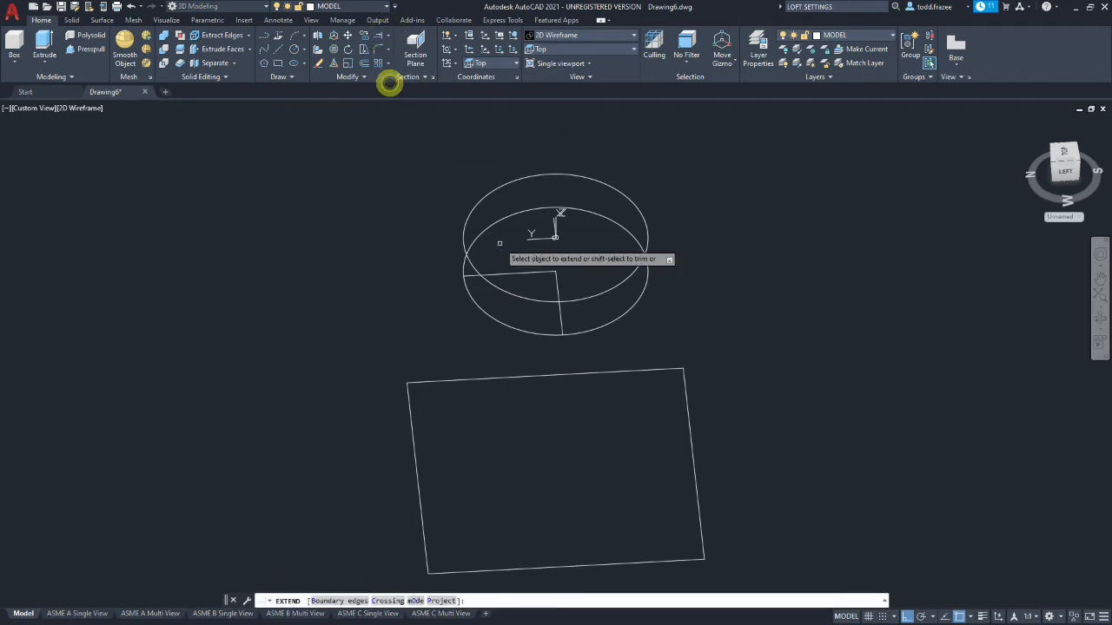
left_click(540, 274)
left_click(559, 282)
middle_click_drag(440, 373, 563, 348, "shift")
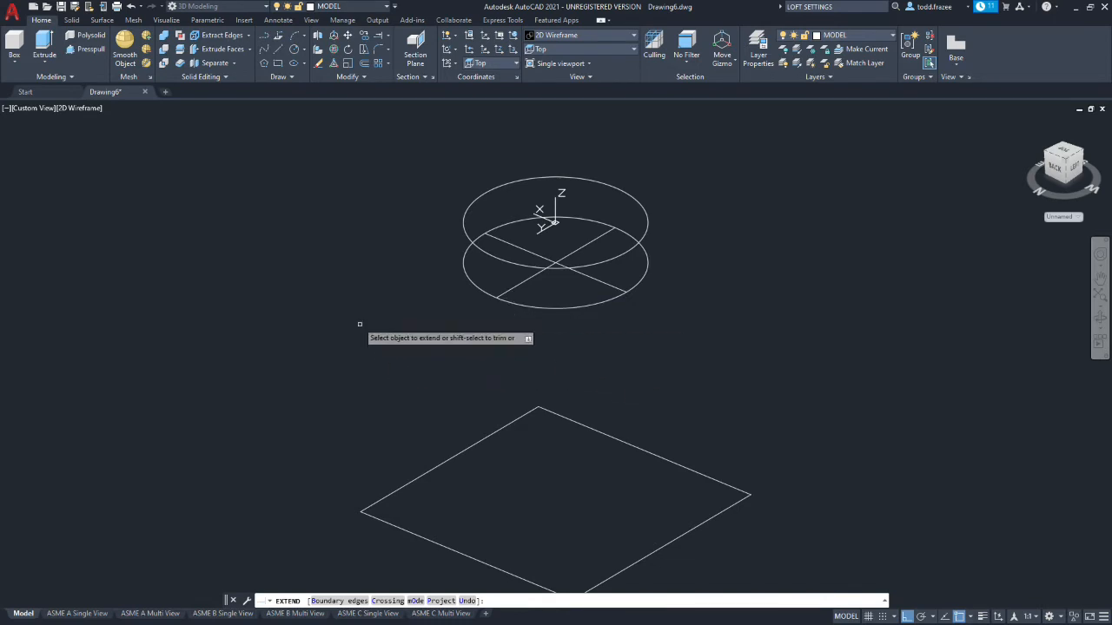
Step: With Ortho off, draw a line from the square's corner at +X +Y to the lower circle's +Y quadrant point
left_click(280, 51)
scroll(434, 387, "down", 3)
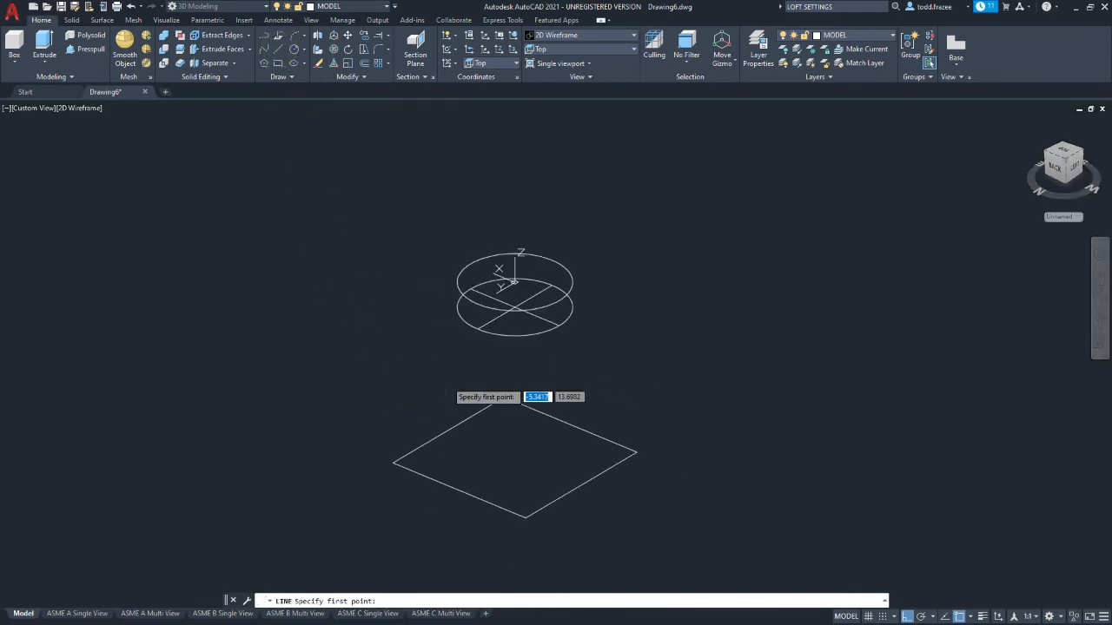
scroll(530, 445, "up", 1)
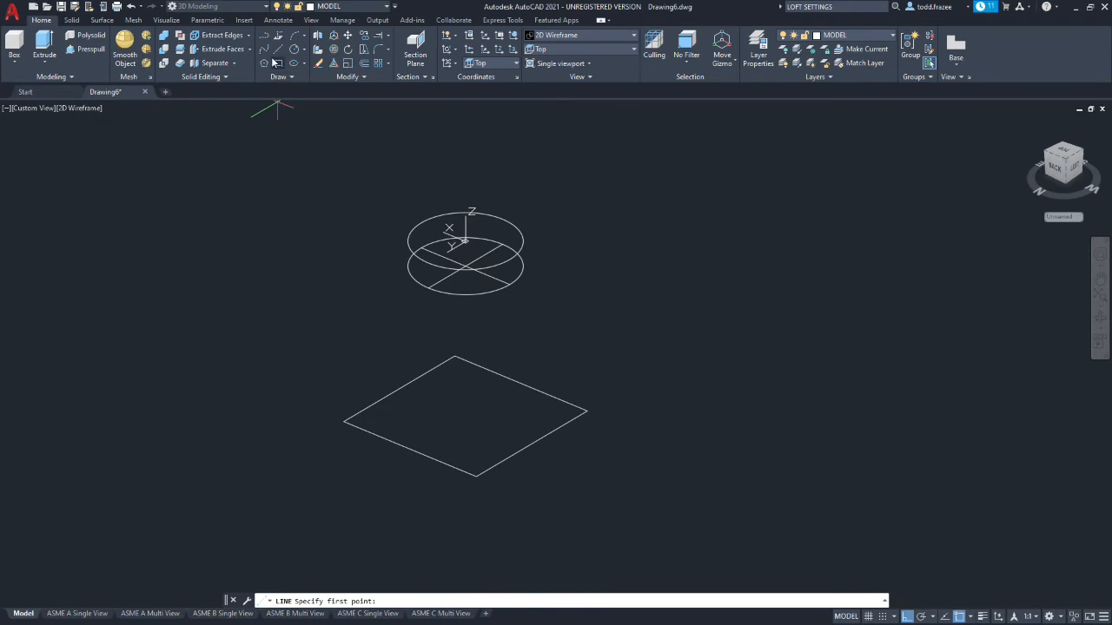
left_click(344, 421)
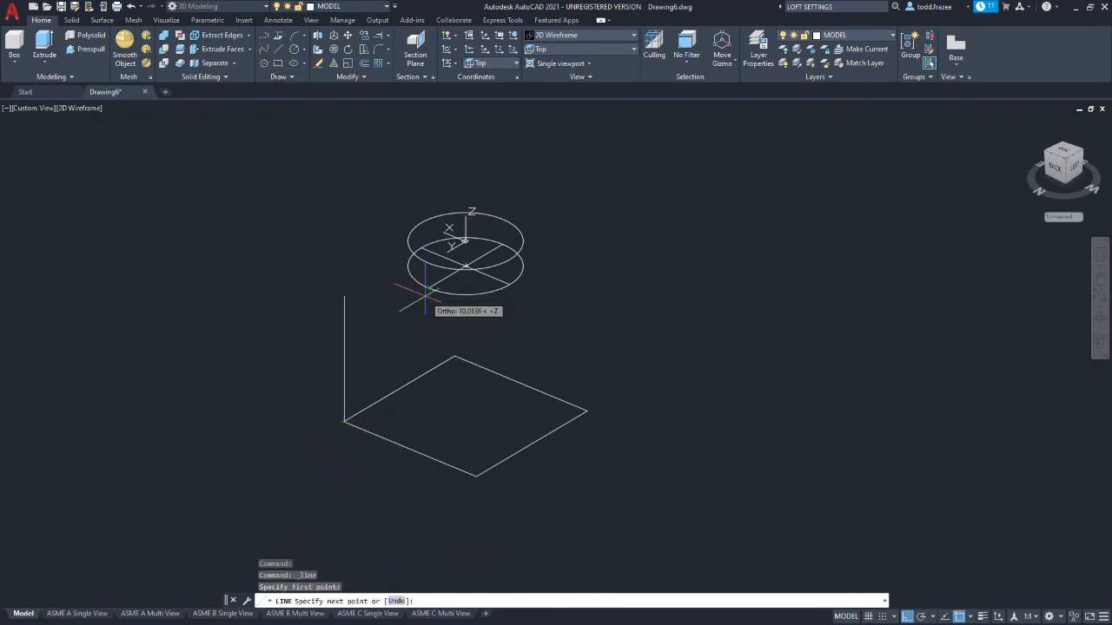
left_click(906, 616)
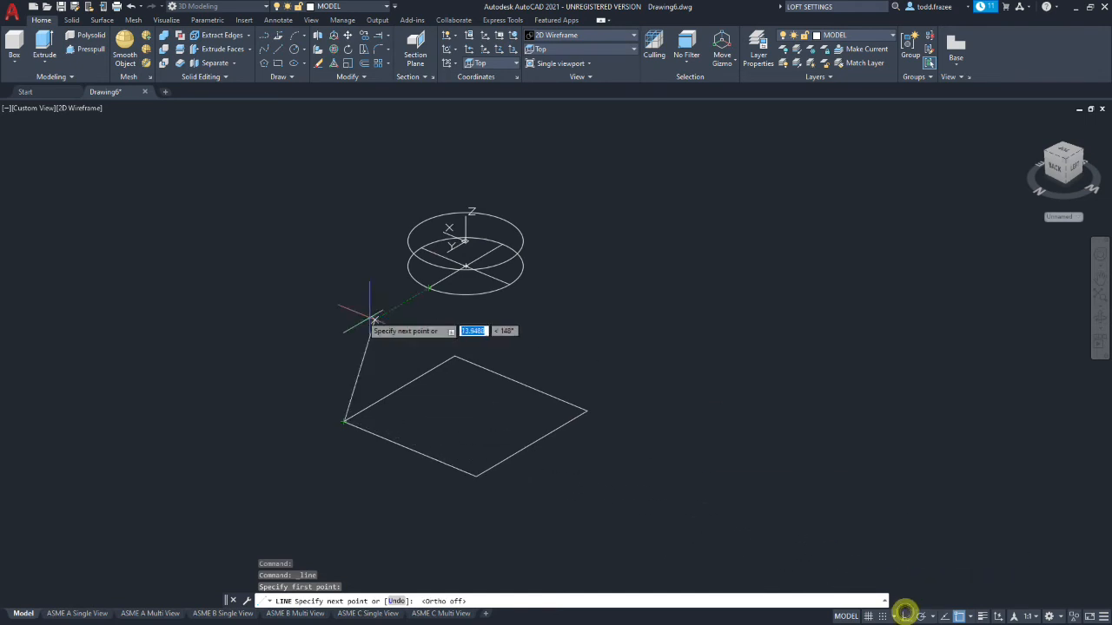
left_click(428, 289)
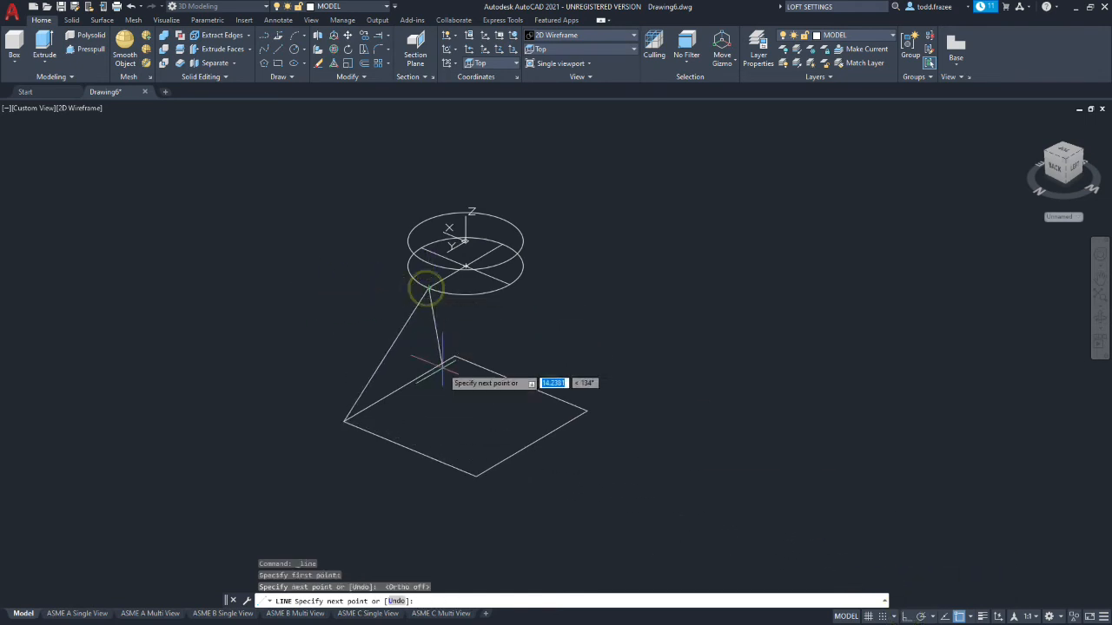
Step: Continue the line in a zigzag between the square's corners and the lower circle's quadrant points, ending at the starting corner
left_click(476, 476)
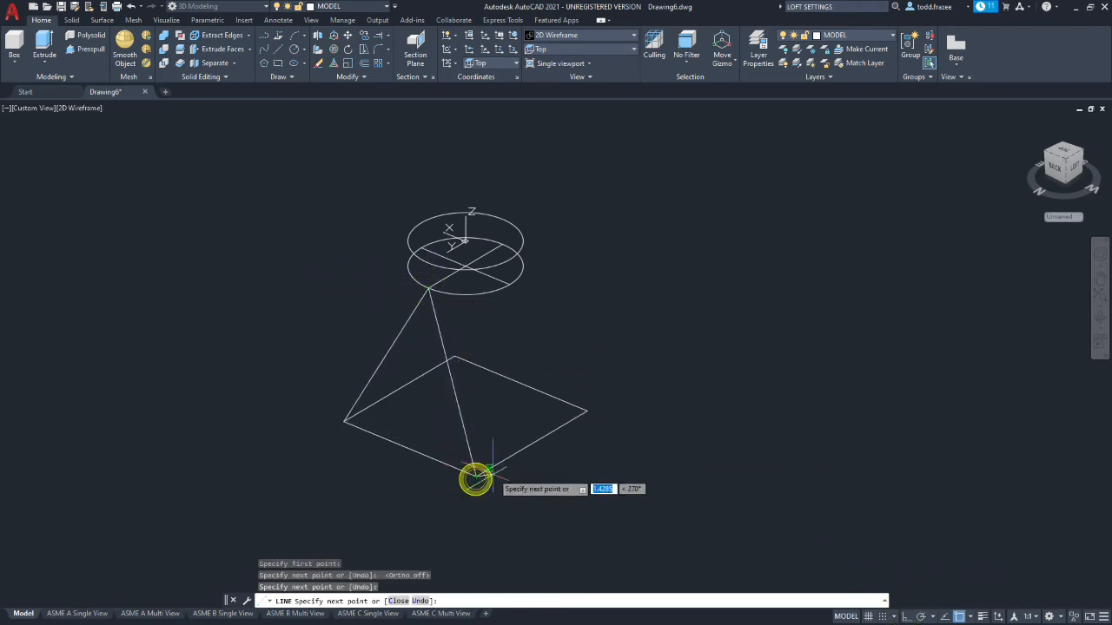
left_click(509, 285)
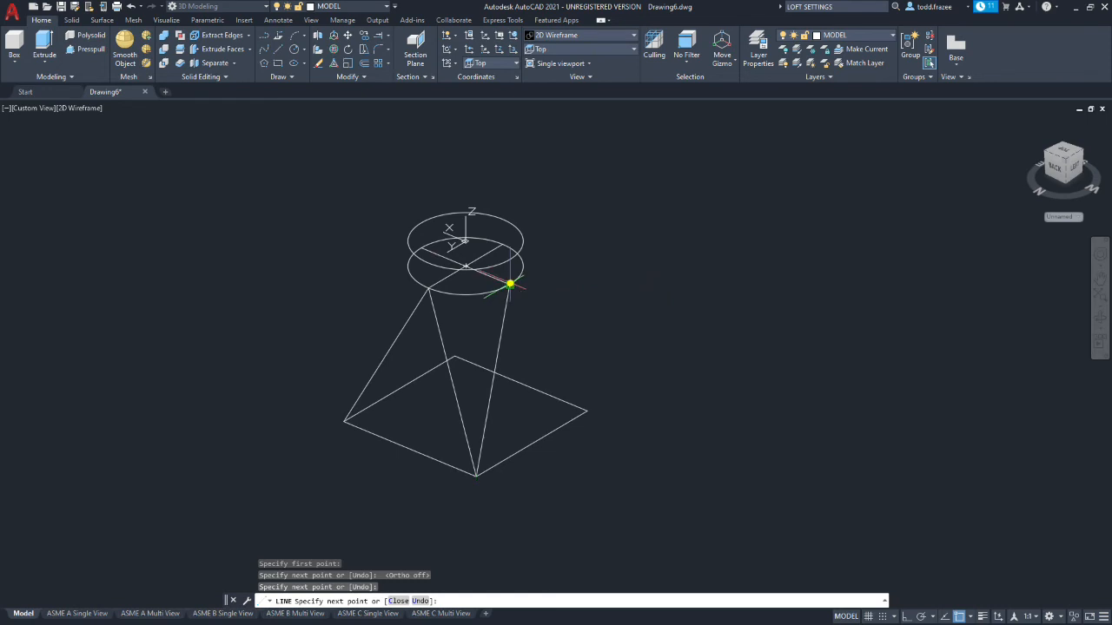
left_click(585, 412)
left_click(503, 247)
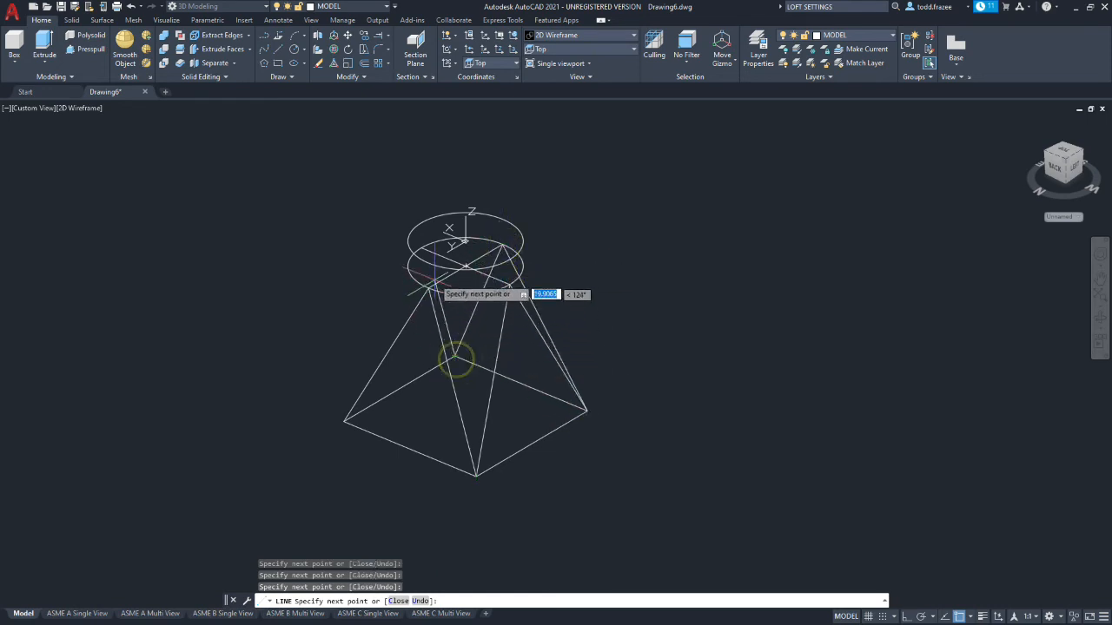
left_click(420, 250)
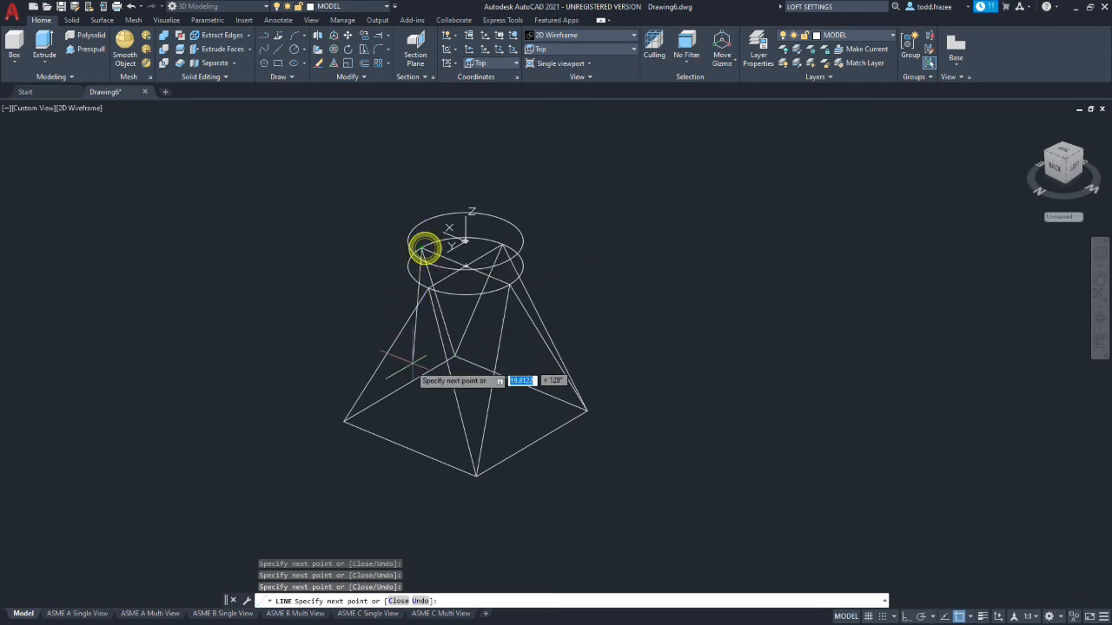
left_click(345, 421)
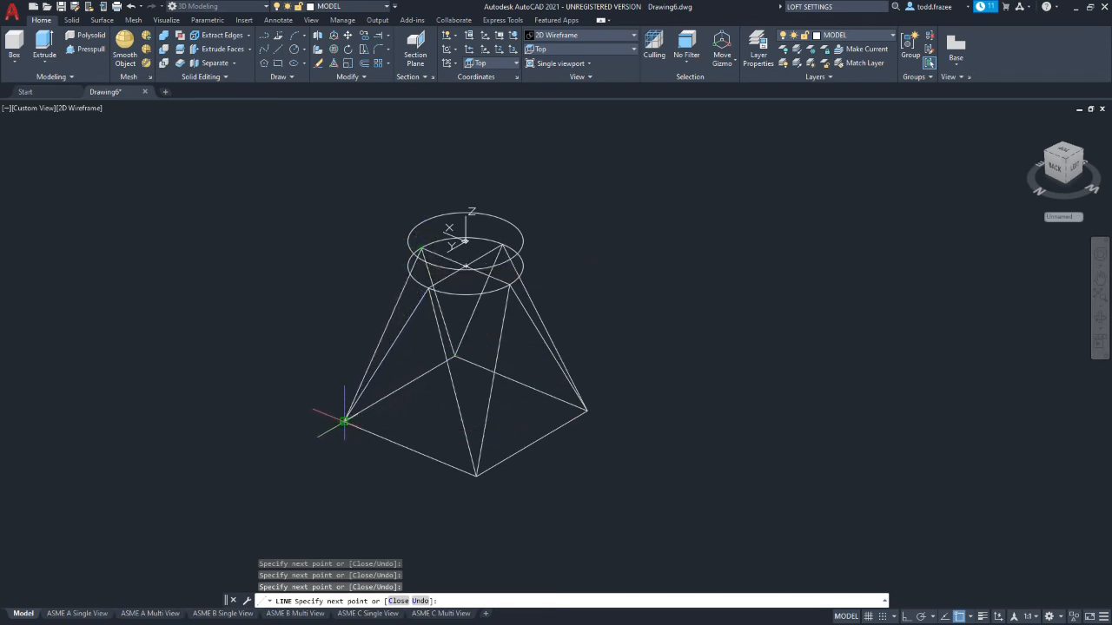
key("Escape")
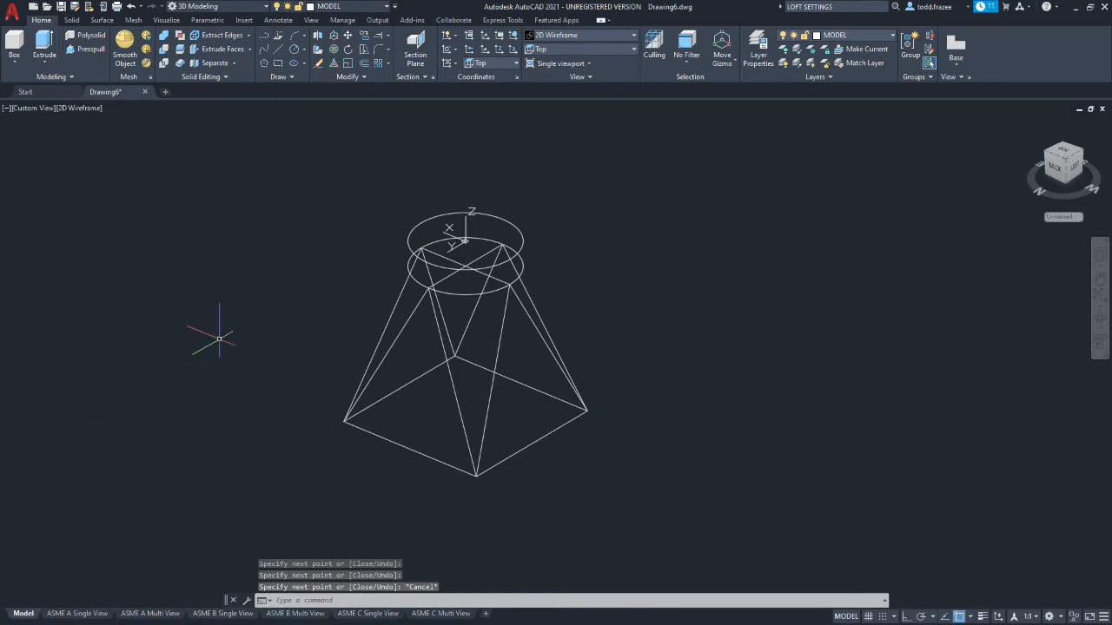
Step: Erase the two crossing reference lines inside the lower circle
middle_click_drag(335, 357, 308, 362, "shift")
key("Escape")
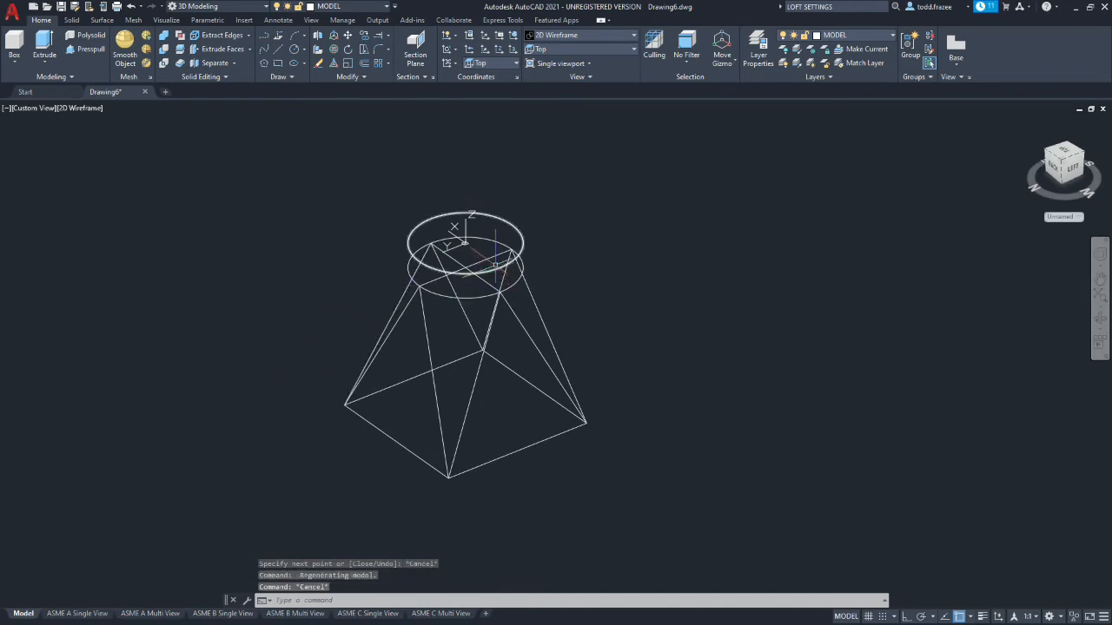
left_click(489, 257)
key("Delete")
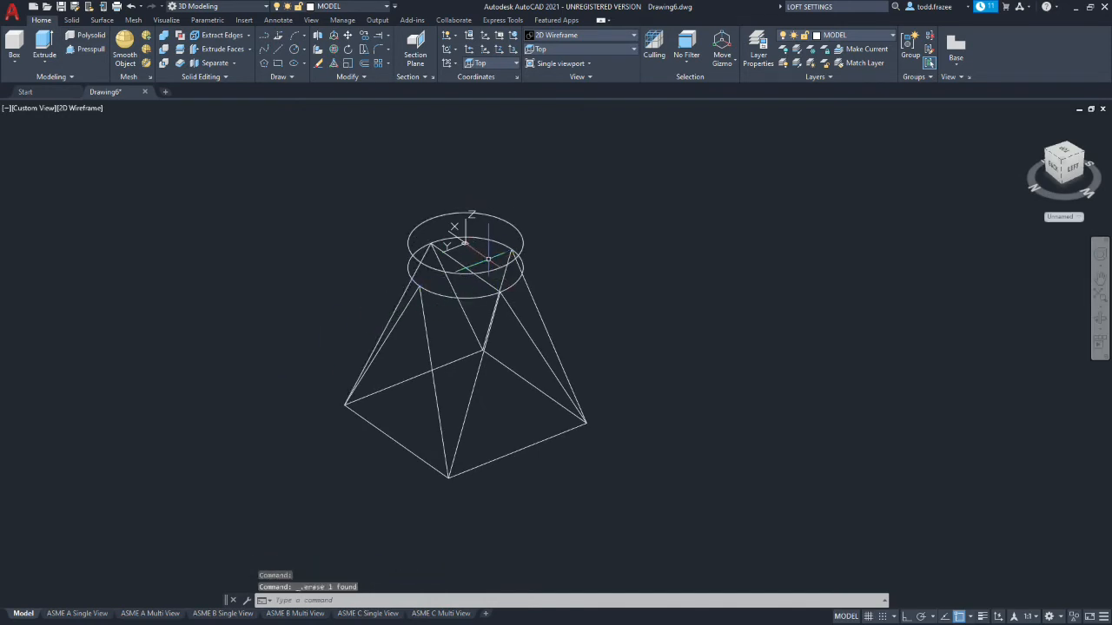
left_click(463, 263)
key("Delete")
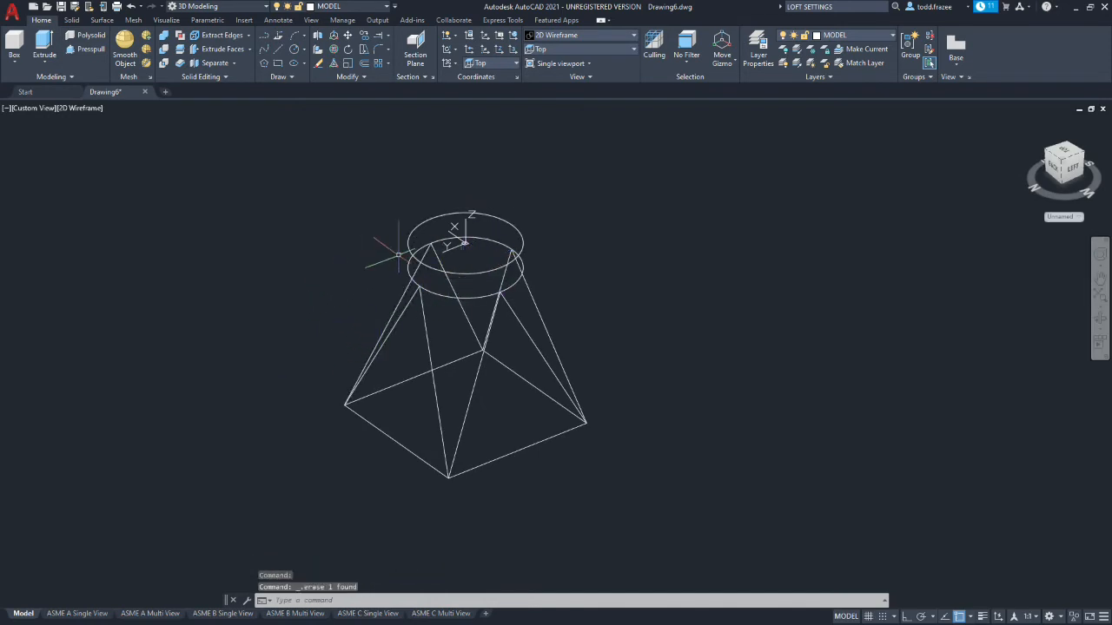
Step: Start a solid loft with the square and the lower circle as its cross sections, in that order
scroll(389, 238, "down", 3)
scroll(462, 285, "up", 3)
scroll(453, 281, "up", 2)
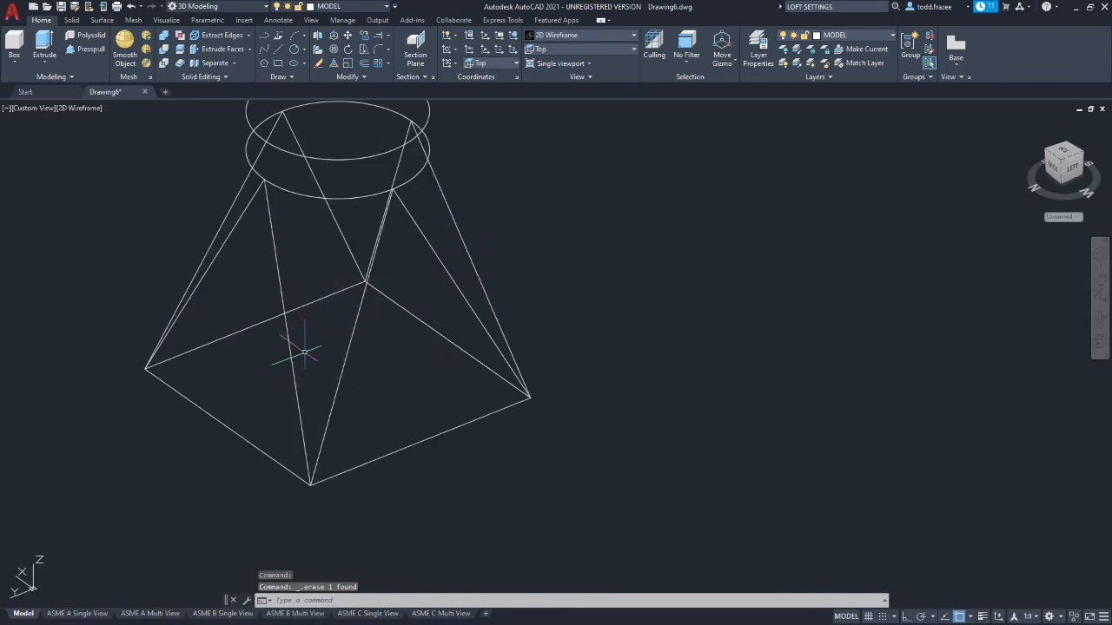
middle_click_drag(228, 348, 231, 323, "shift")
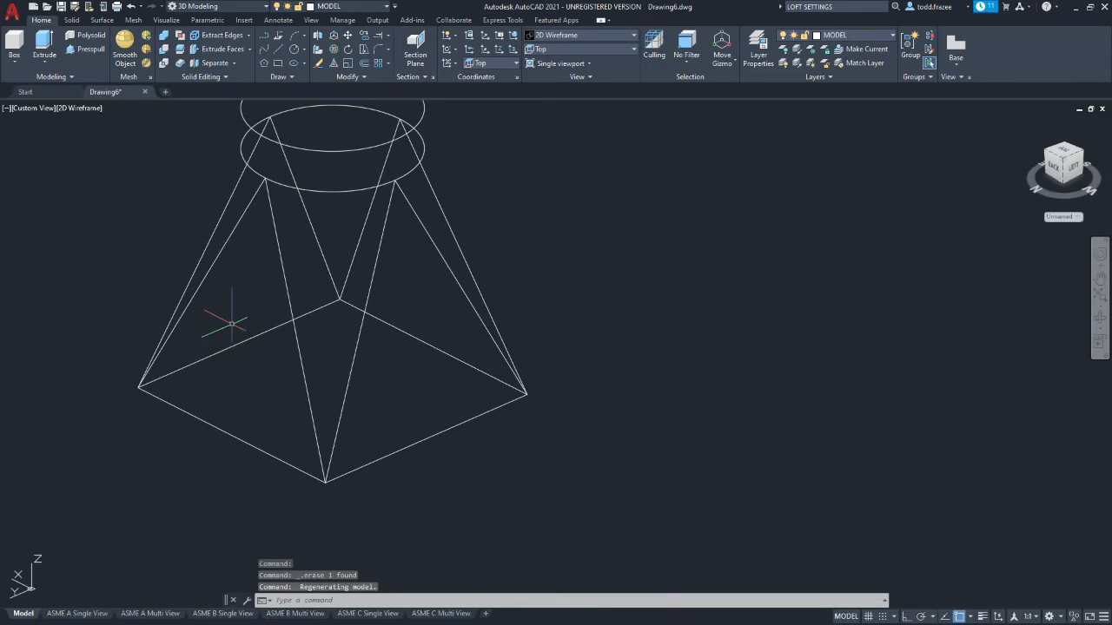
scroll(231, 323, "down", 7)
scroll(166, 293, "up", 7)
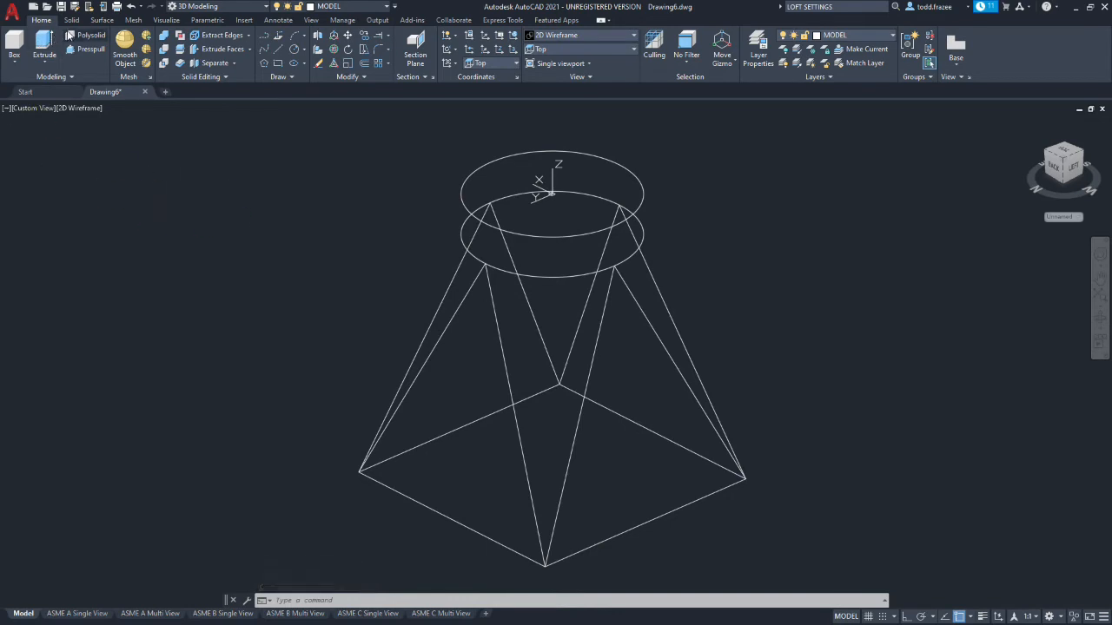
left_click(71, 20)
left_click(189, 44)
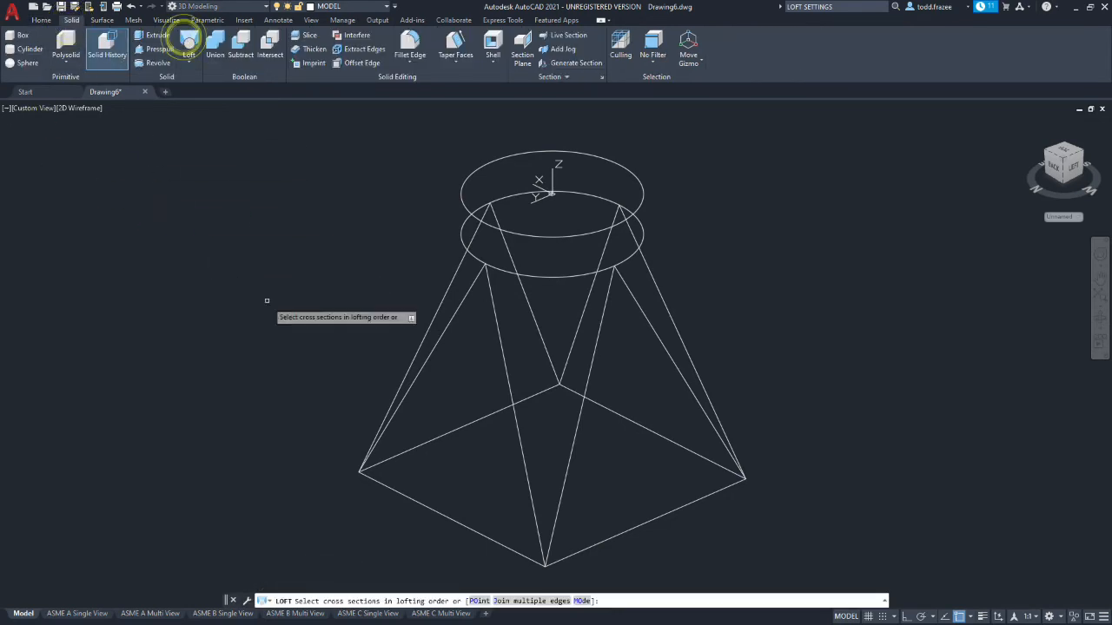
left_click(529, 560)
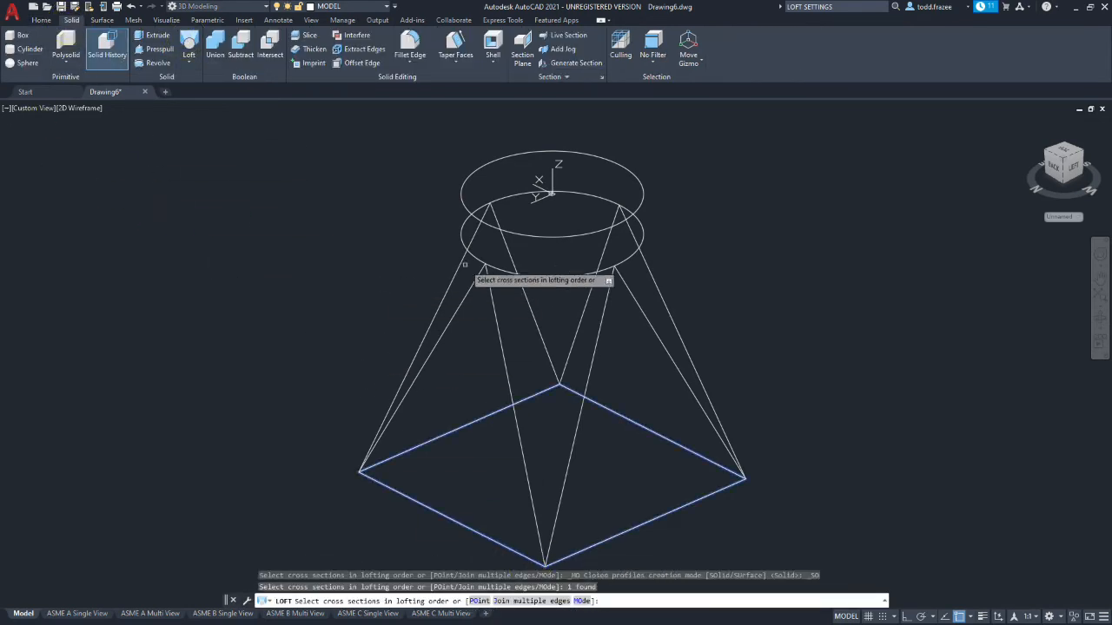
left_click(546, 277)
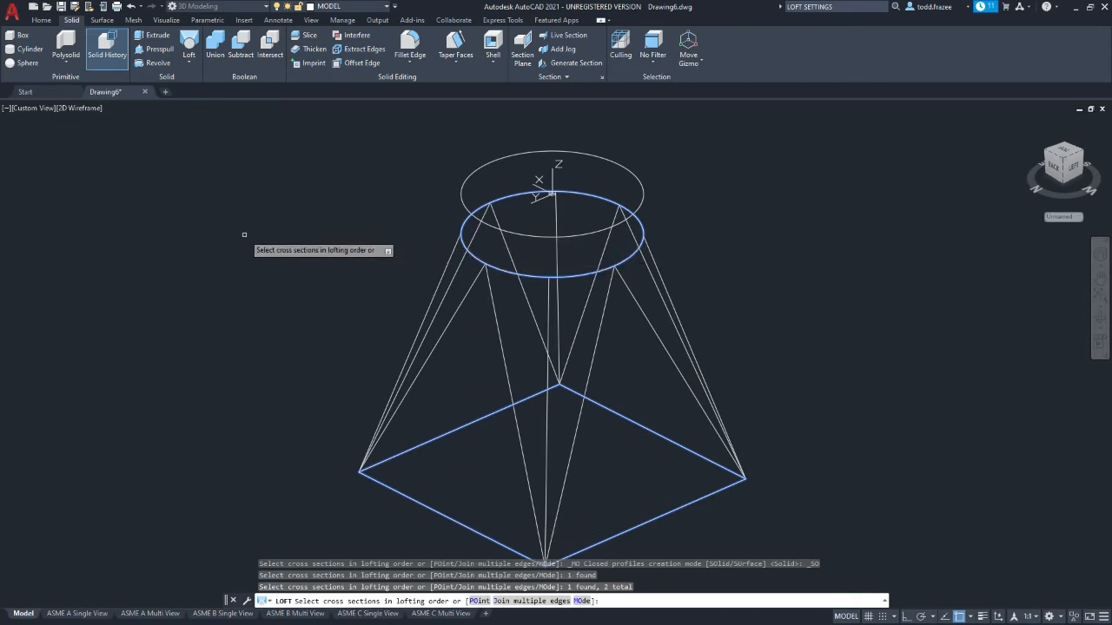
key("Return")
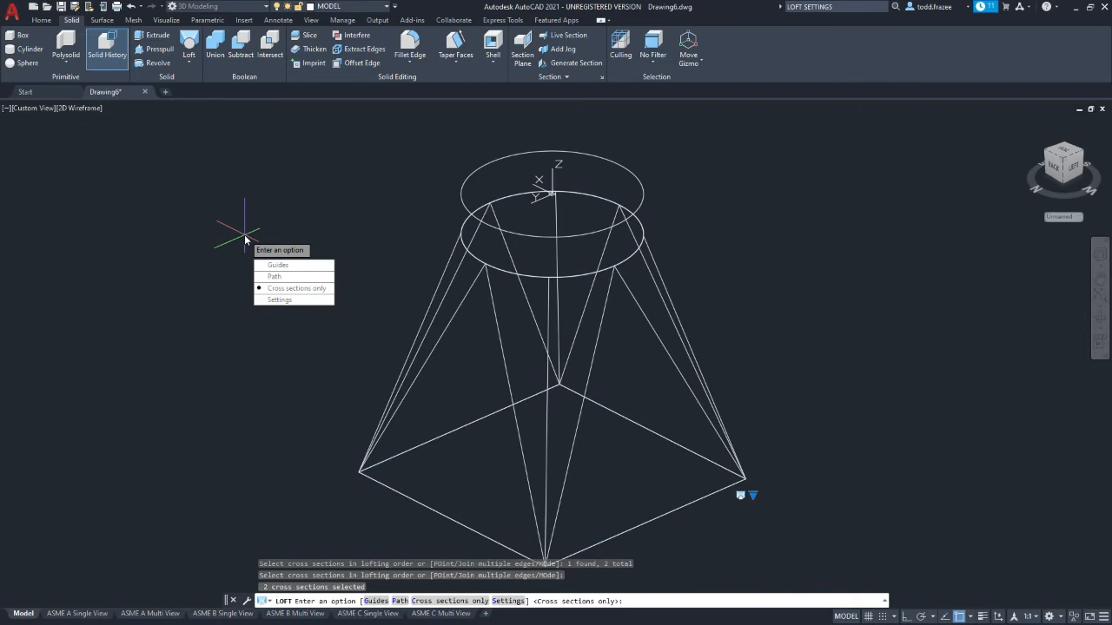
Step: Use the Guides option with all eight slanted lines as guide profiles and finish the loft
left_click(280, 266)
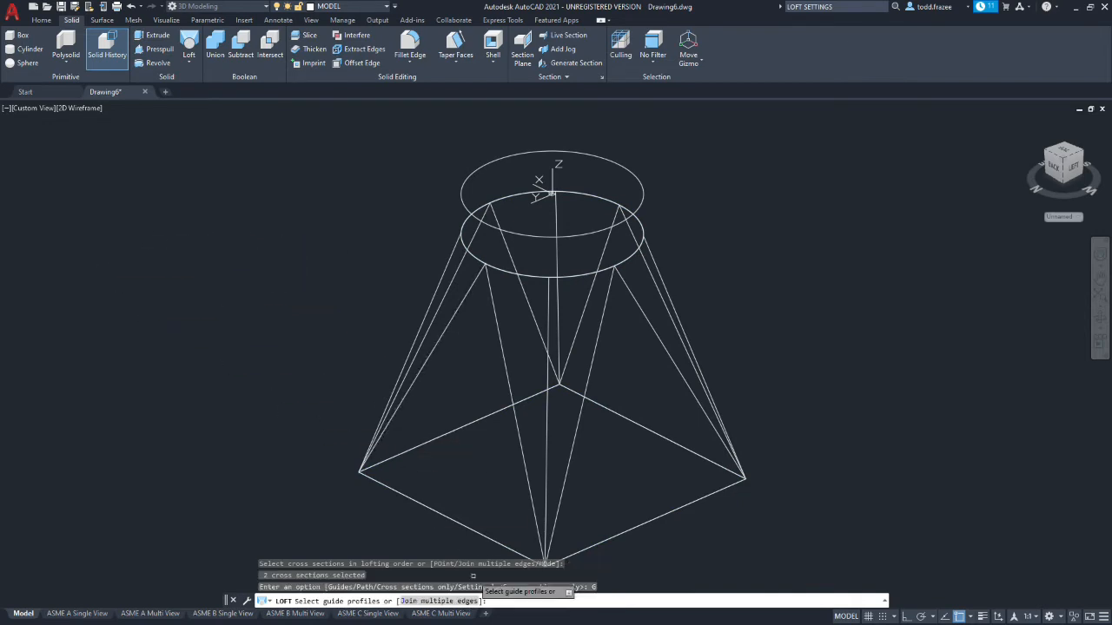
left_click(528, 486)
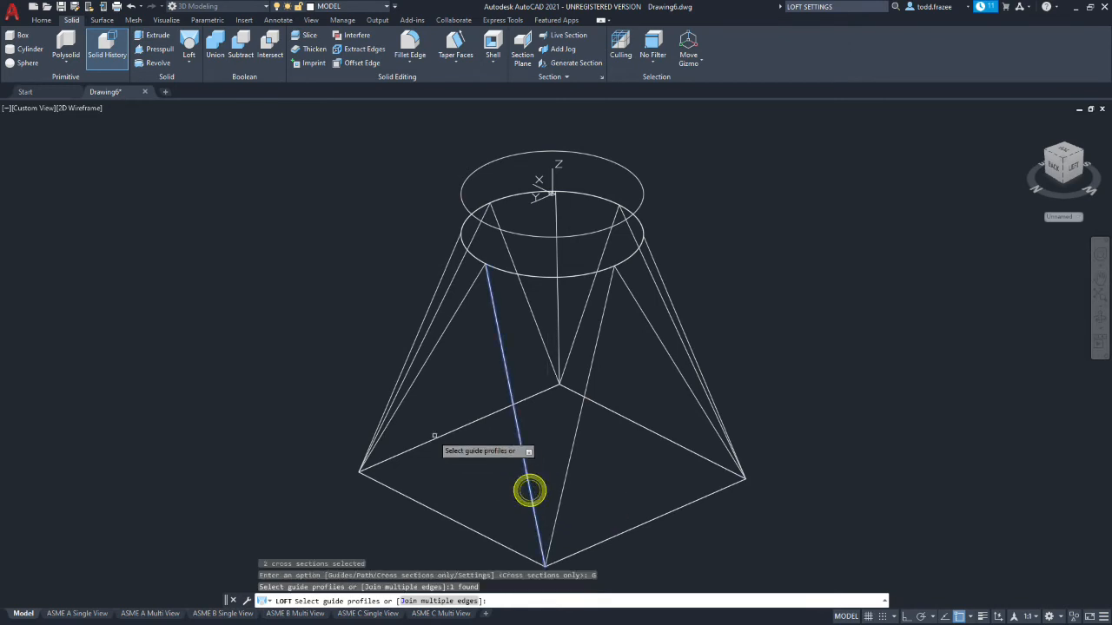
left_click(412, 383)
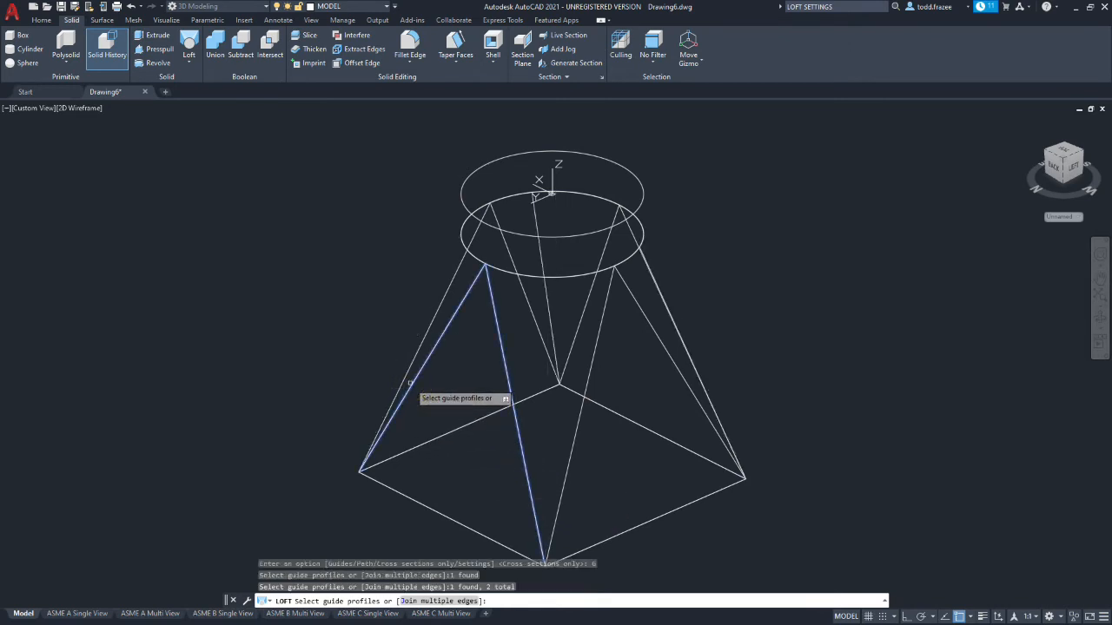
left_click(416, 356)
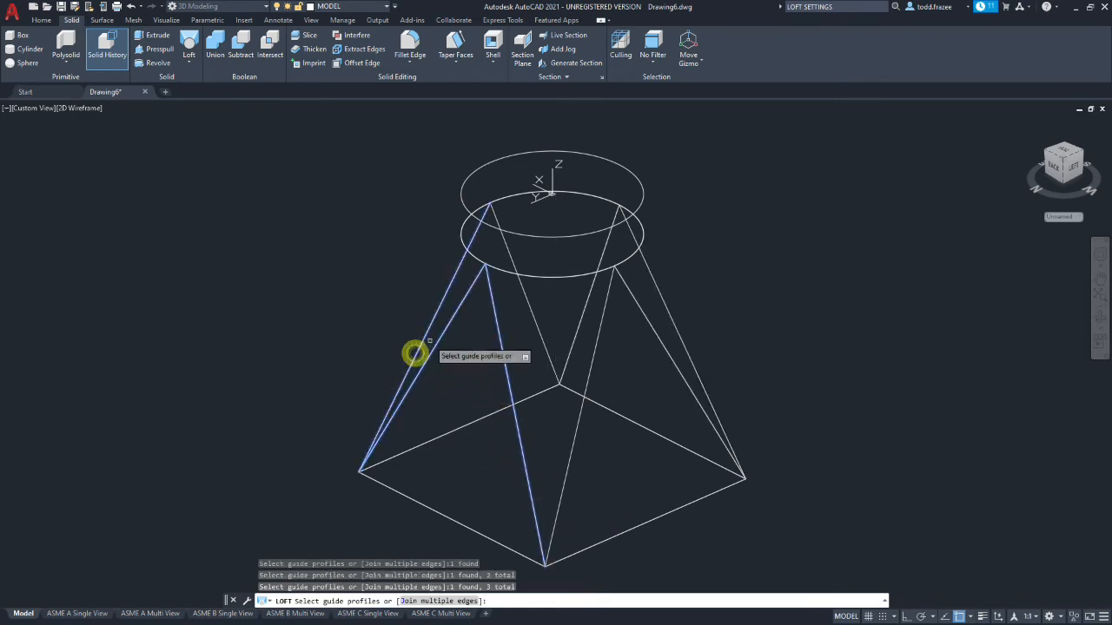
left_click(533, 318)
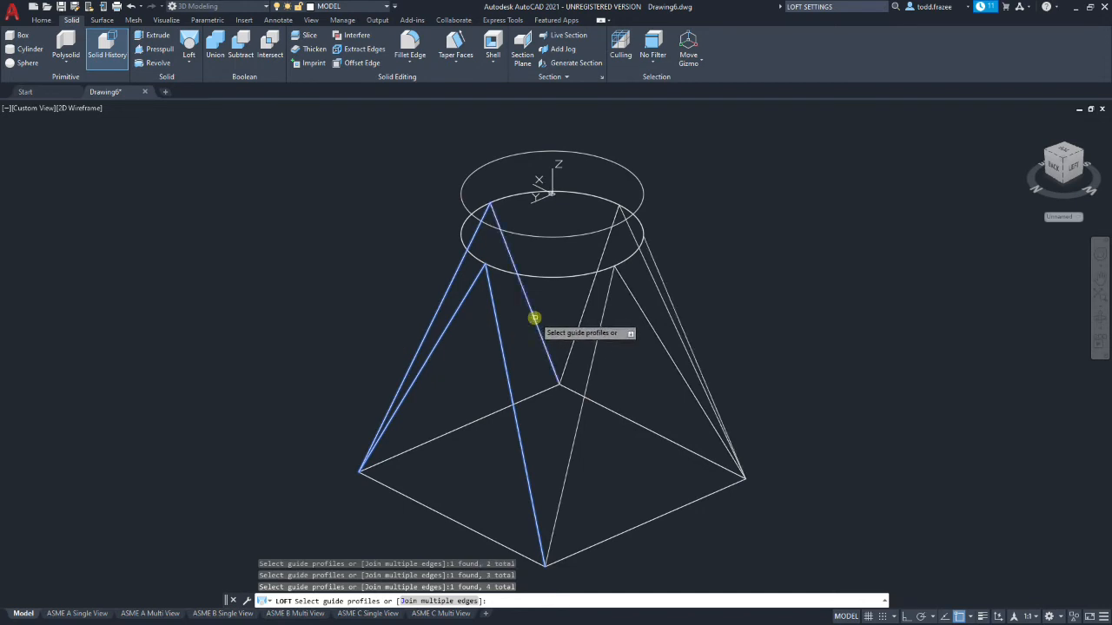
left_click(582, 317)
left_click(684, 345)
left_click(679, 372)
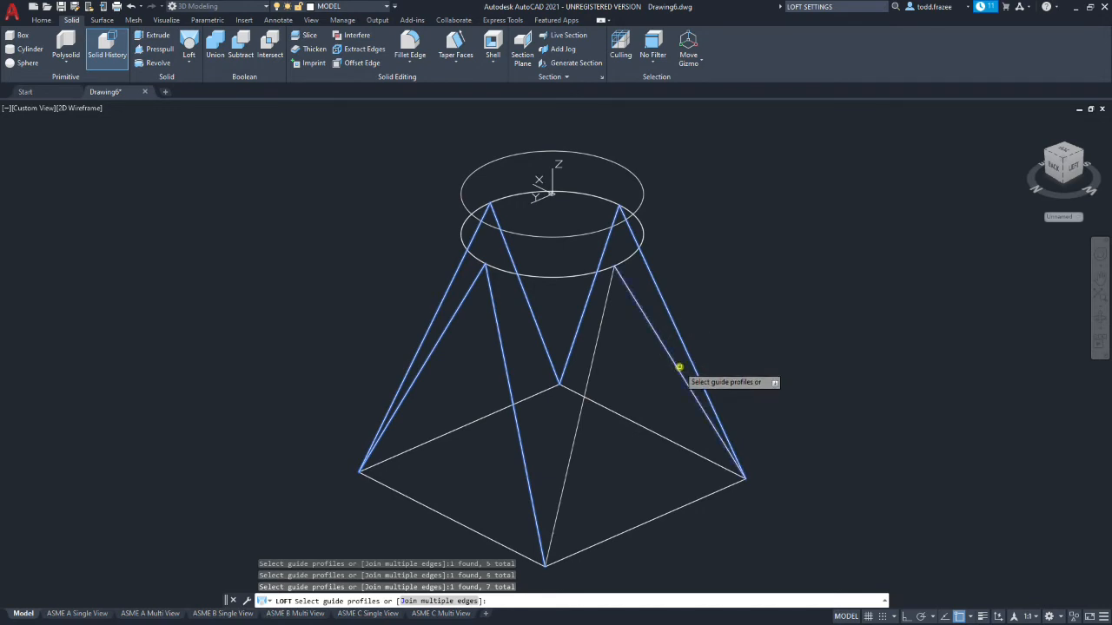
left_click(563, 478)
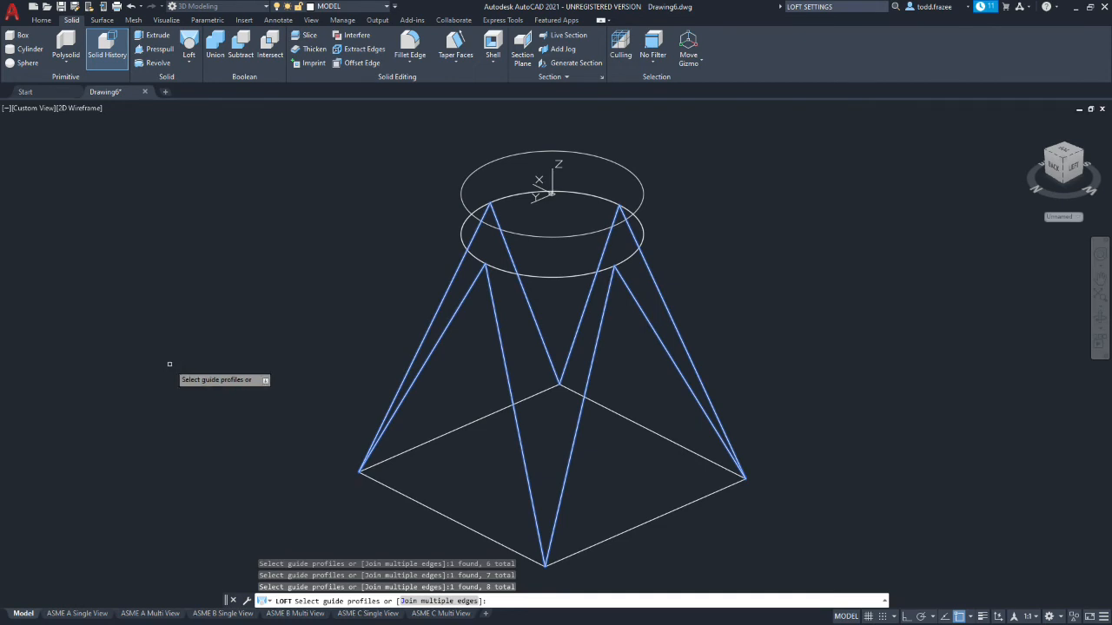
key("Return")
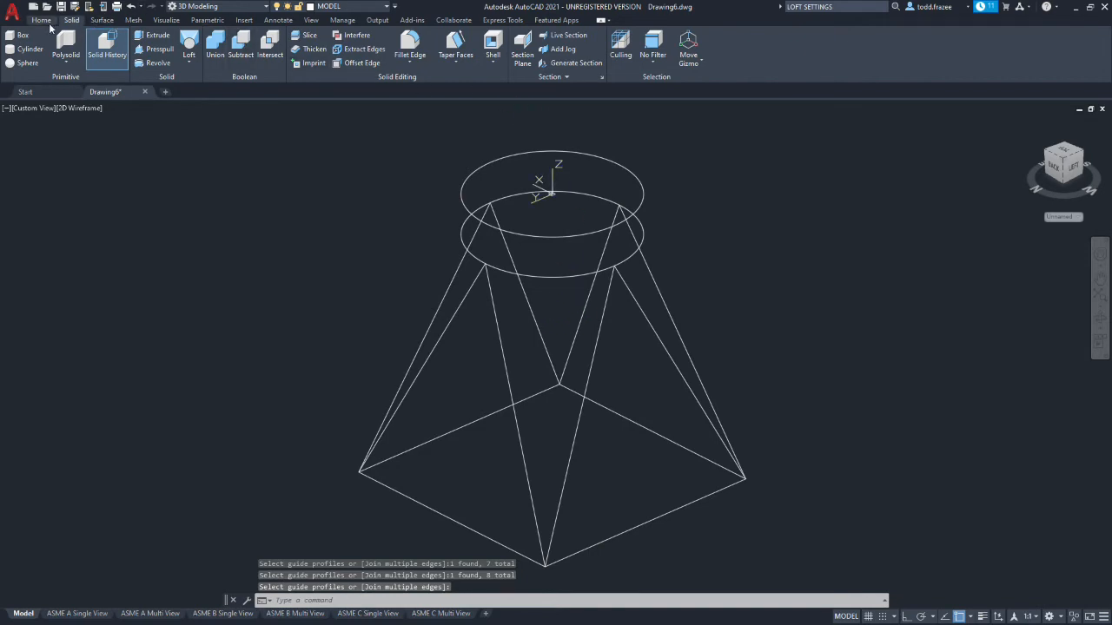
Step: Display the lofted solid in the Shades of Gray visual style and inspect its faces
left_click(47, 23)
left_click(563, 35)
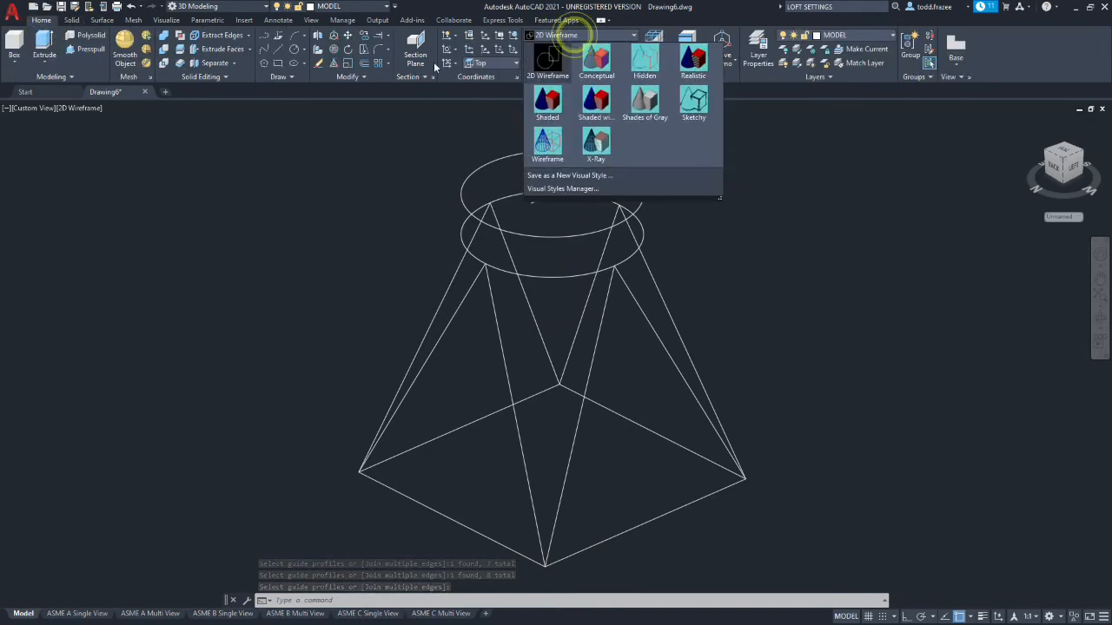
left_click(651, 103)
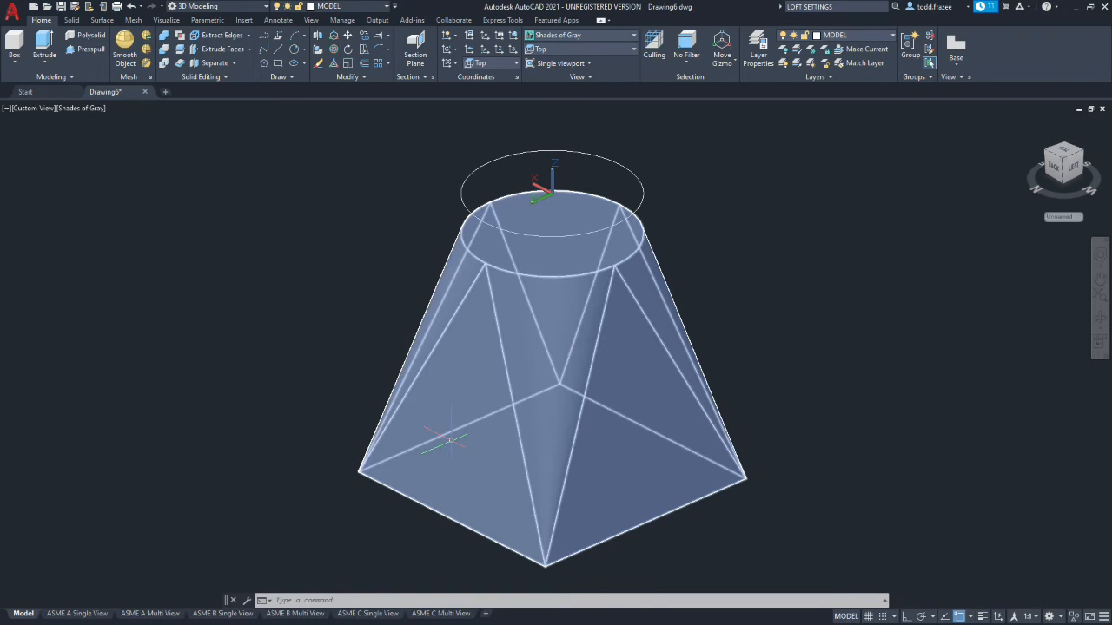
middle_click_drag(336, 373, 351, 328, "shift")
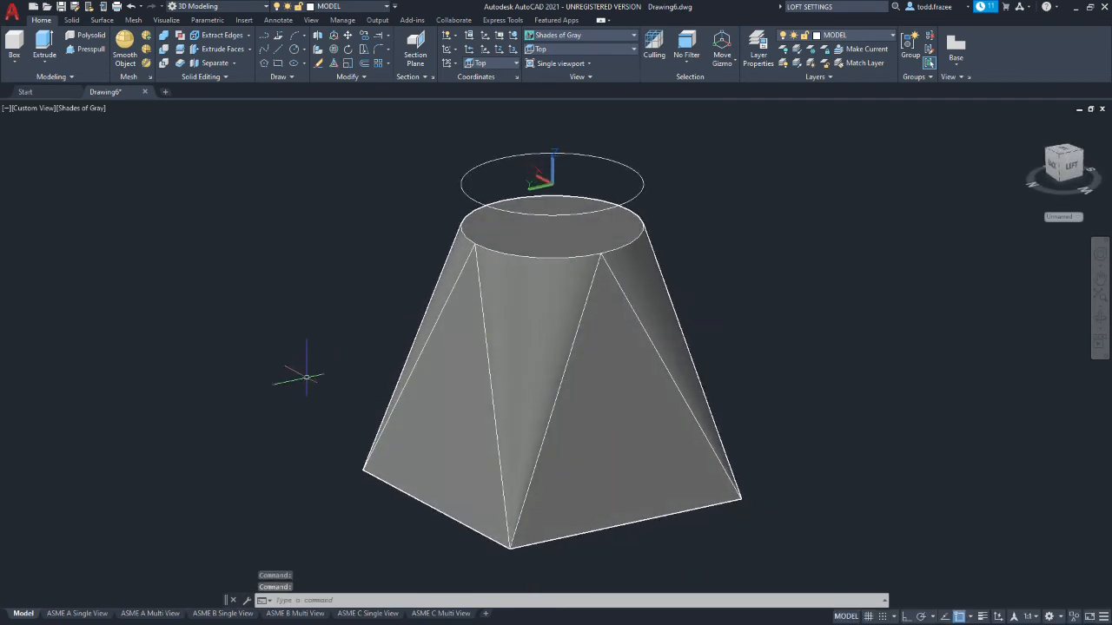
scroll(305, 377, "up", 3)
scroll(386, 383, "down", 4)
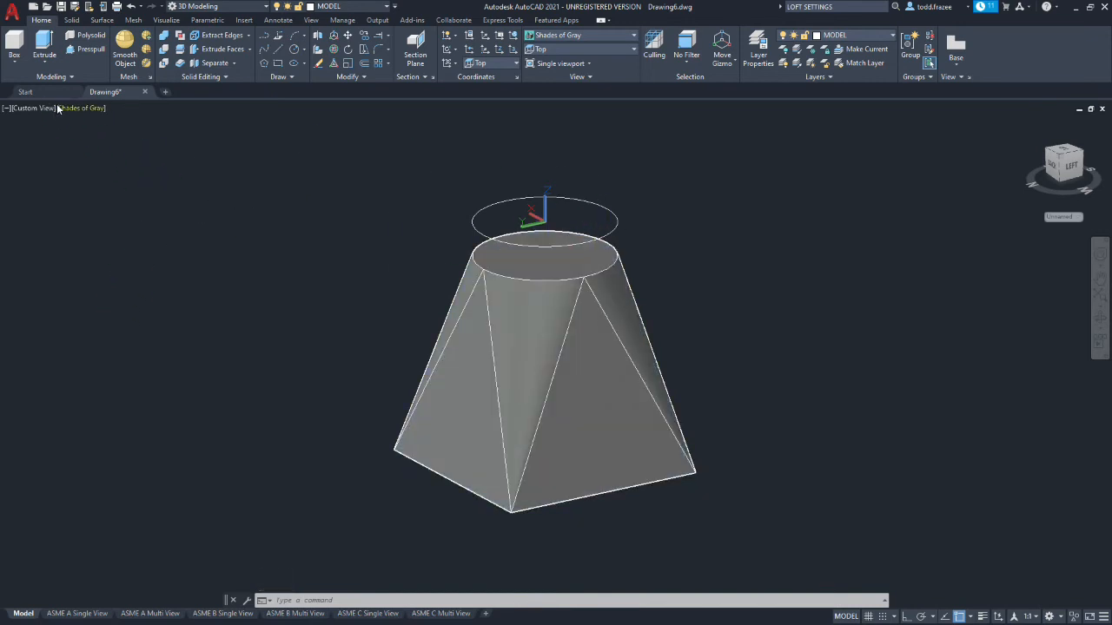
Step: Presspull the loft's round top face upward to the level of the upper circle
left_click(86, 50)
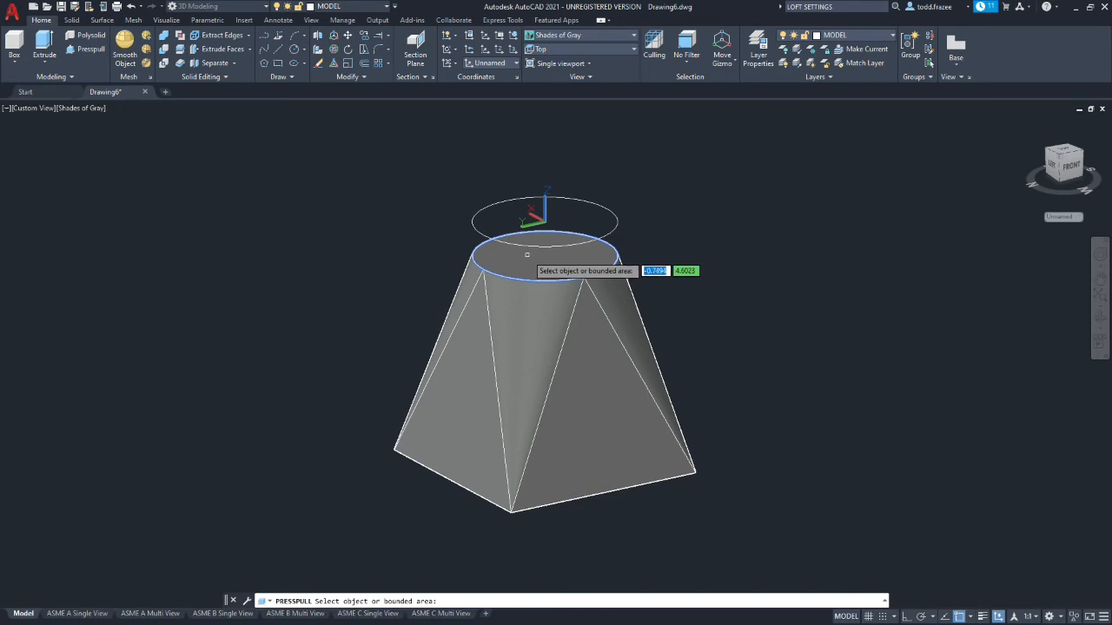
left_click(530, 257)
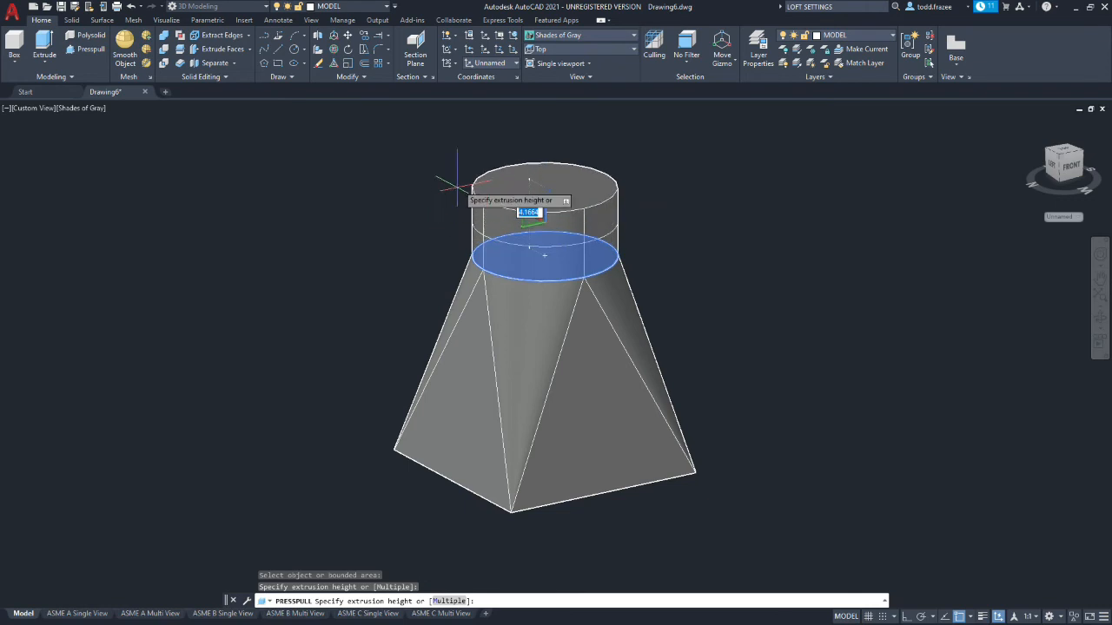
left_click(545, 255)
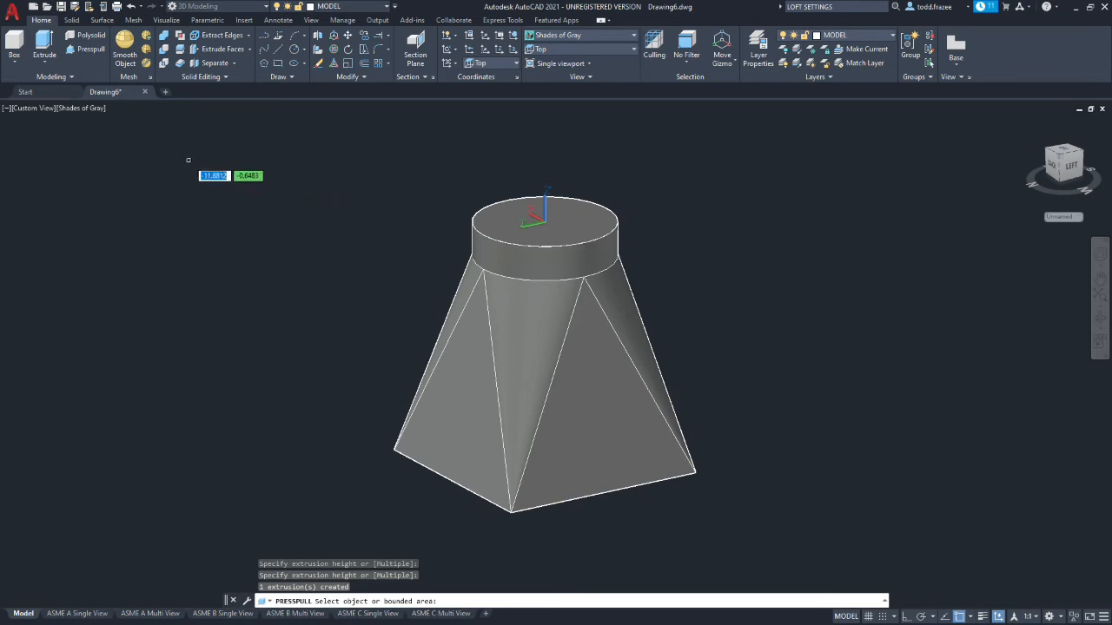
Step: Start a Shell on the transition solid and remove its round top face and square bottom face from the shell
left_click(72, 20)
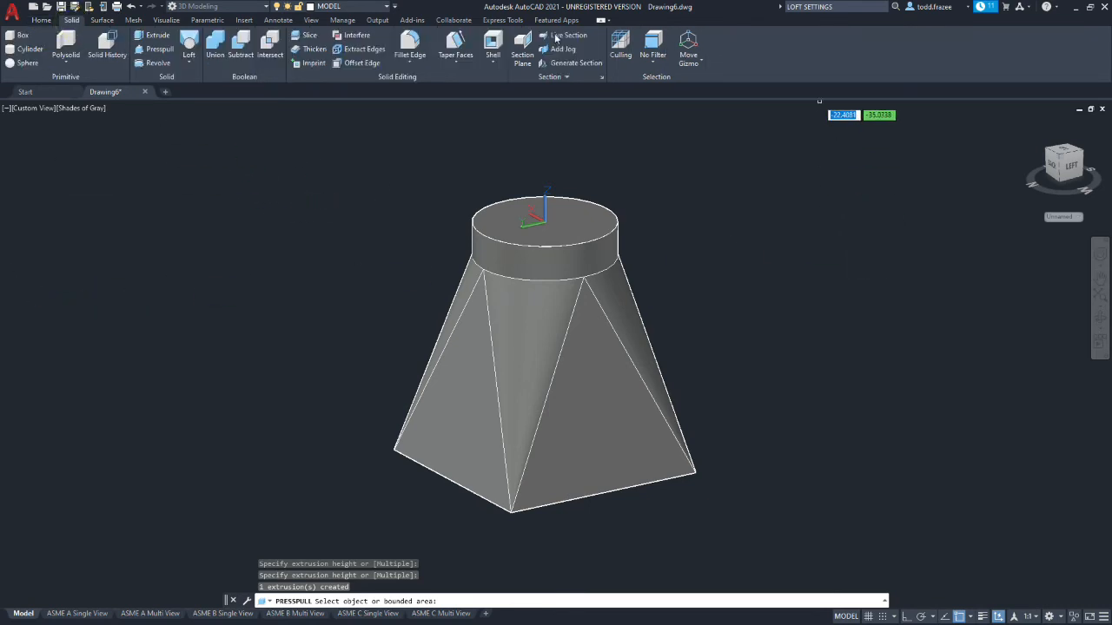
left_click(492, 48)
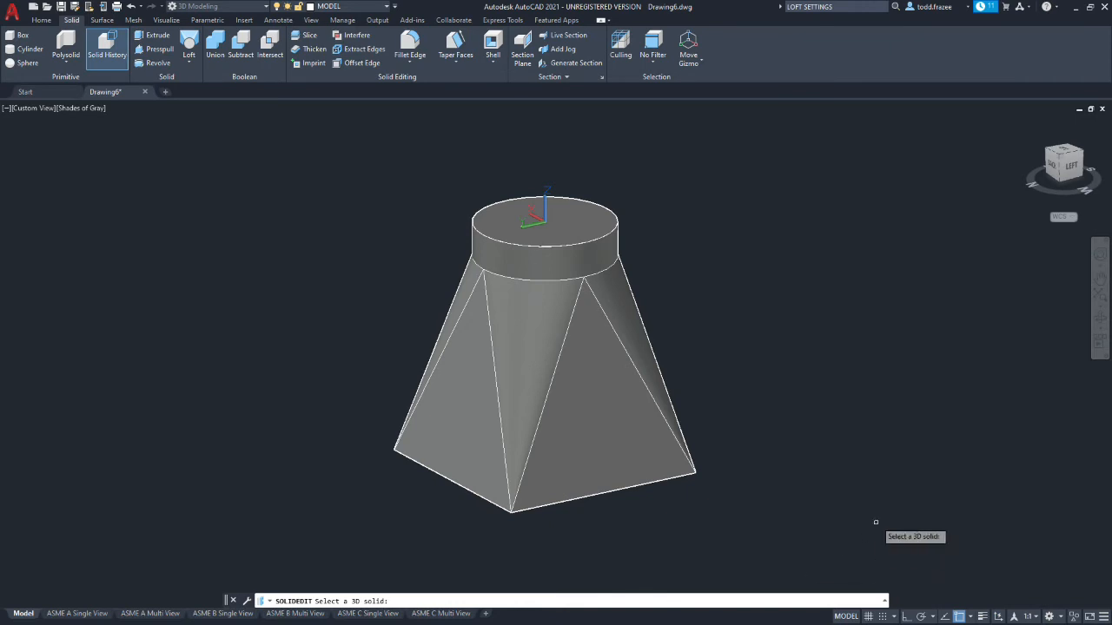
left_click(624, 413)
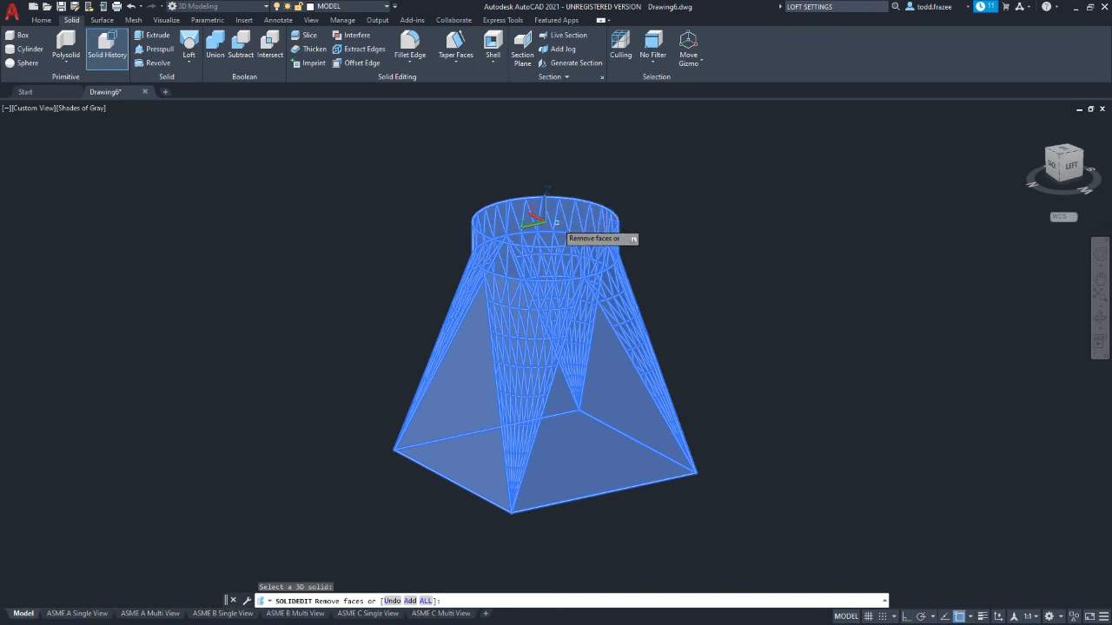
left_click(558, 213)
middle_click_drag(658, 414, 630, 432, "shift")
left_click(631, 430)
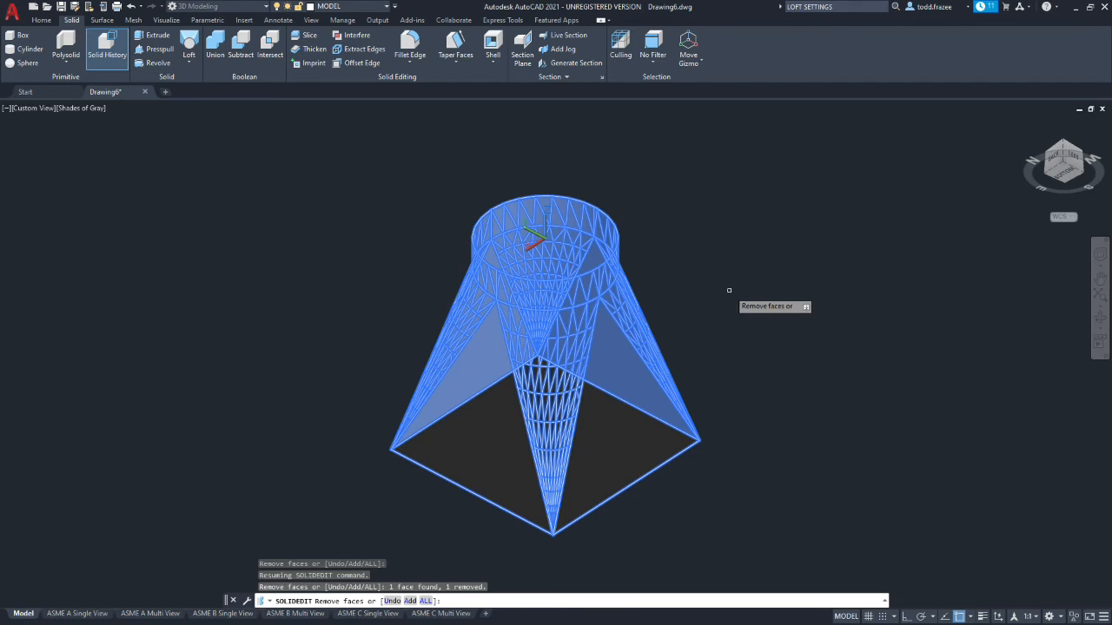
Step: Set the shell offset distance to .125, check the hollowed transition and end the body editing
key("Return")
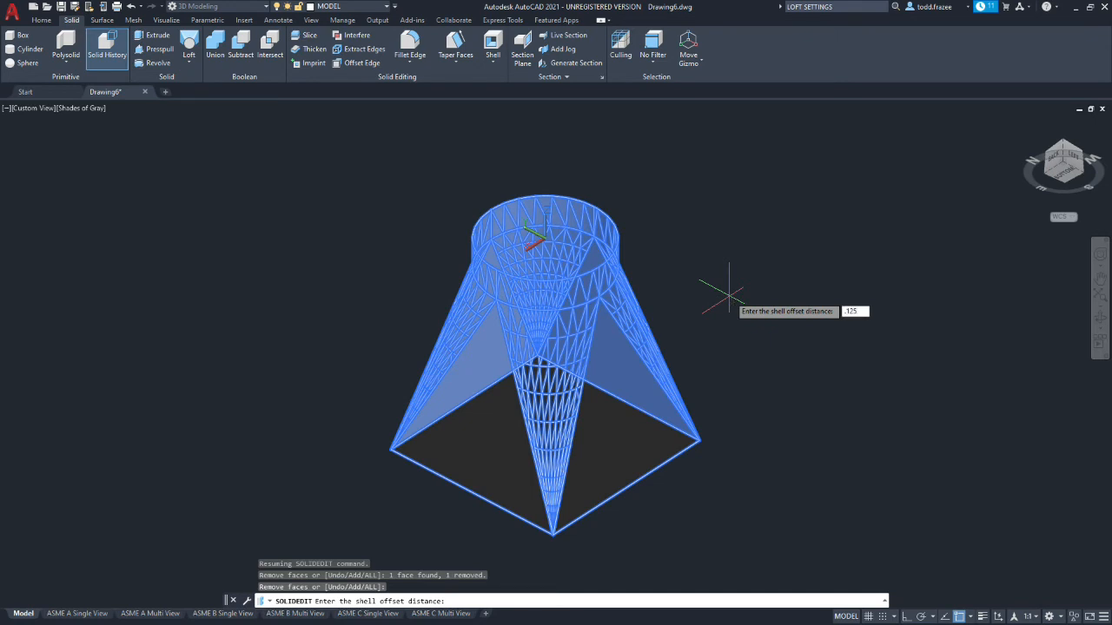
key("Return")
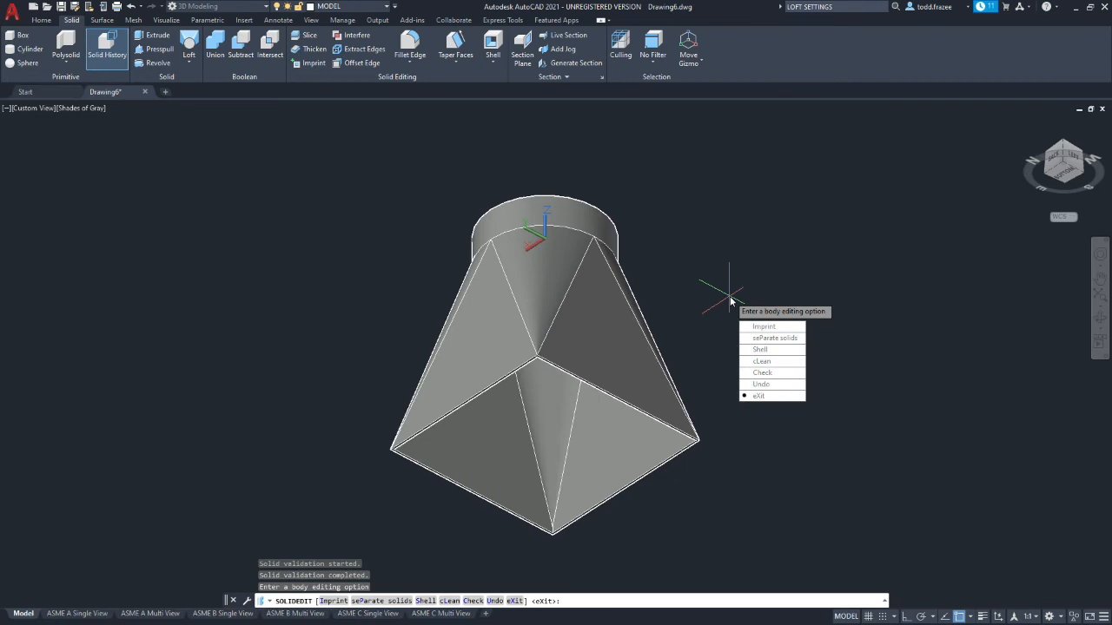
middle_click_drag(727, 334, 597, 393, "shift")
scroll(597, 394, "up", 2)
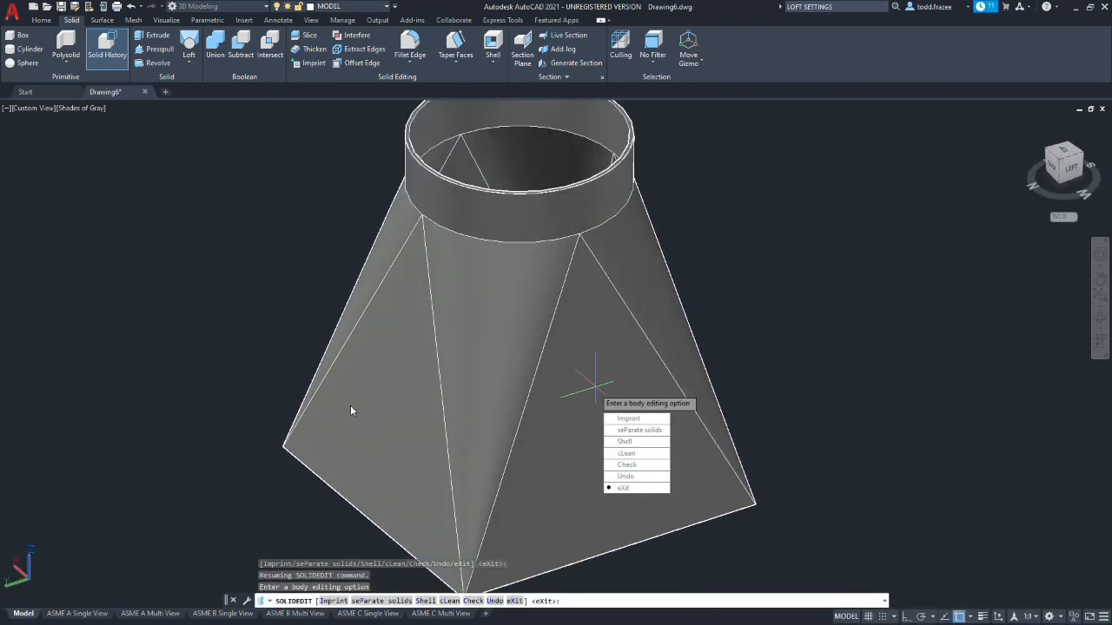
scroll(469, 343, "down", 6)
scroll(455, 337, "up", 1)
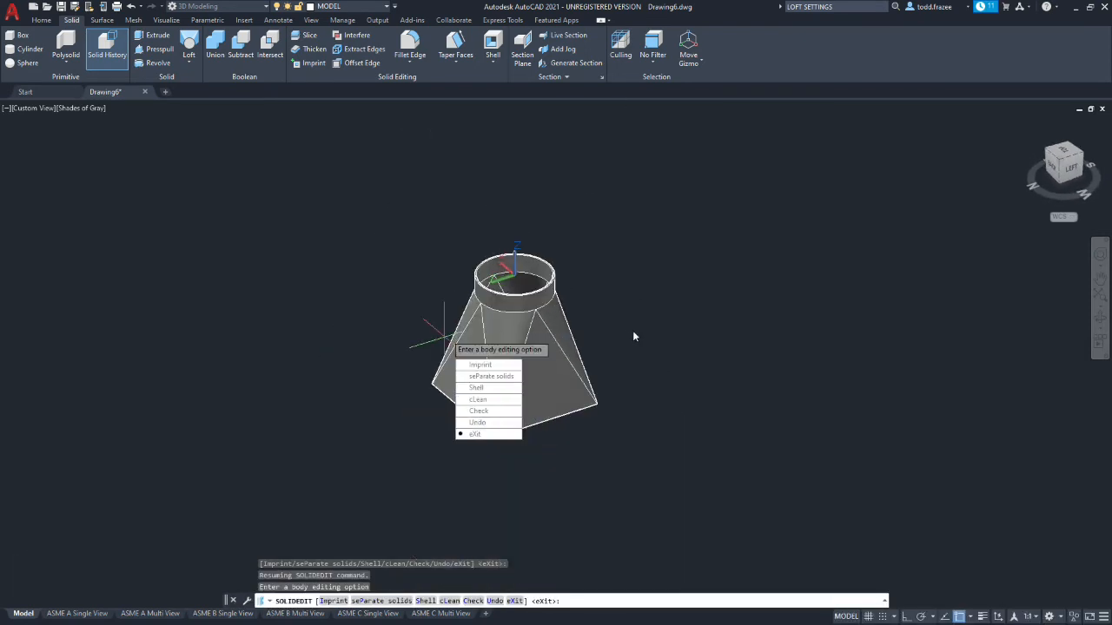
scroll(487, 326, "up", 3)
scroll(734, 299, "down", 1)
key("Escape")
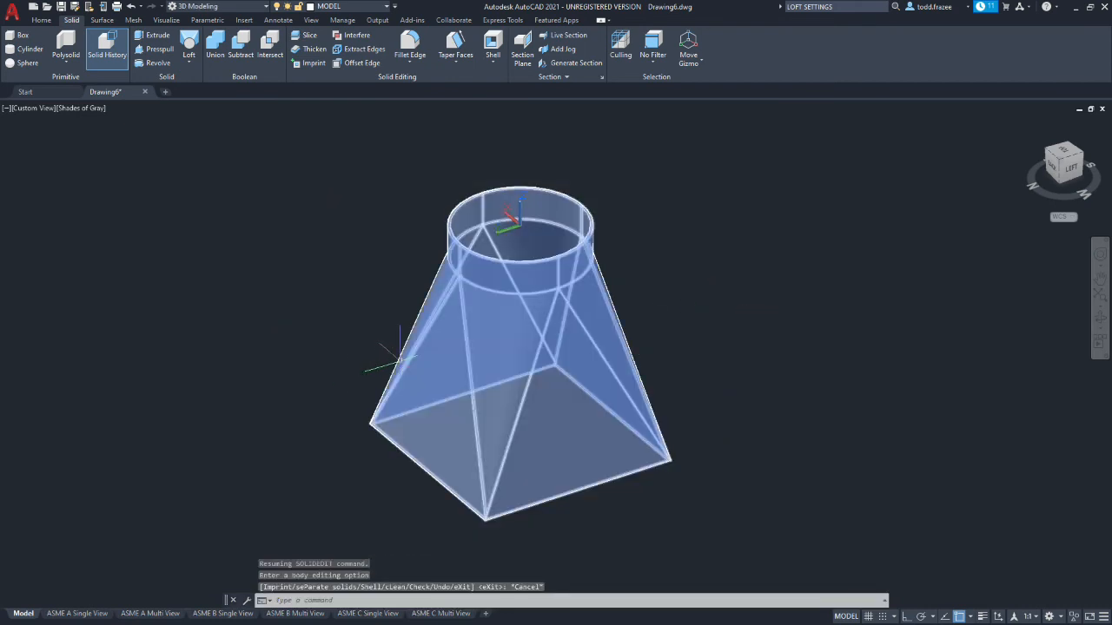
Step: Switch to the 2D Wireframe visual style and draw a rectangle between diagonally opposite outer corners of the square base
middle_click_drag(443, 448, 508, 386, "shift")
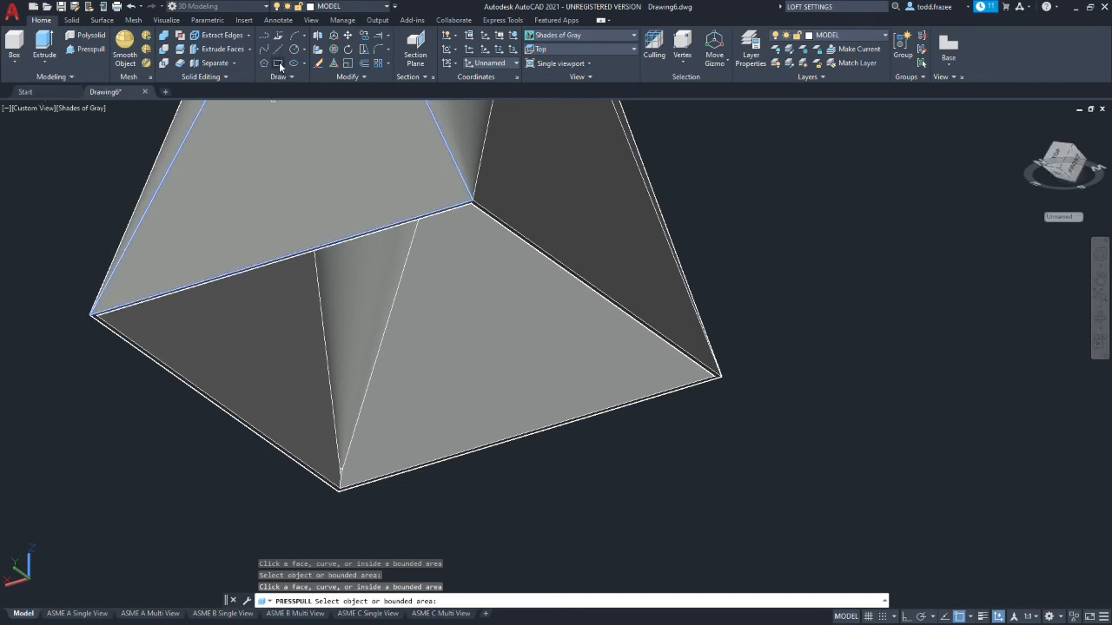
left_click(580, 37)
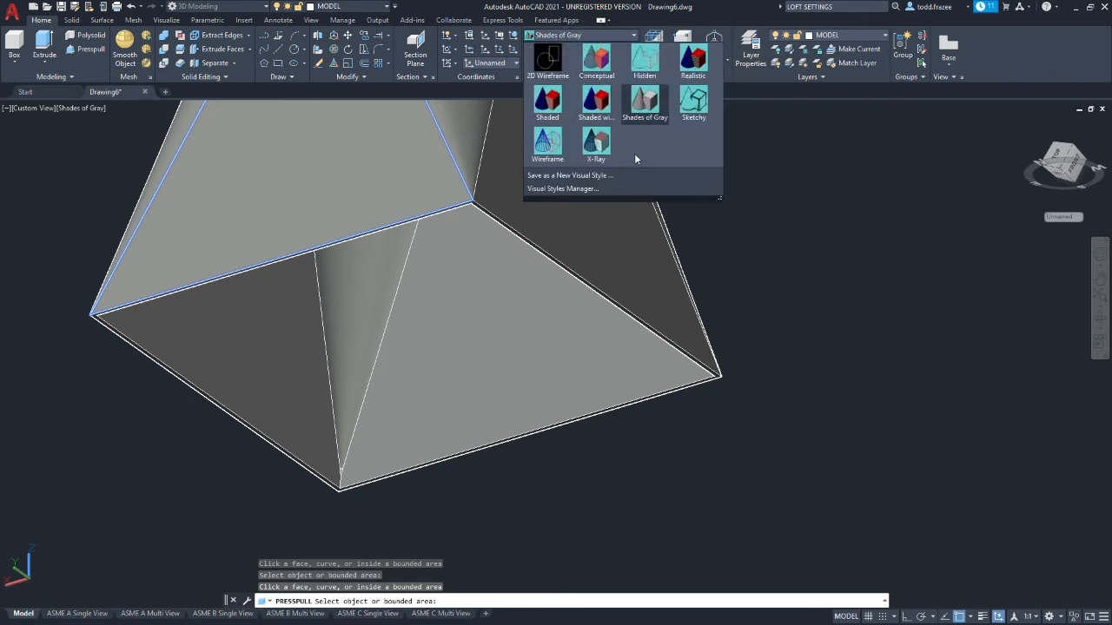
left_click(547, 61)
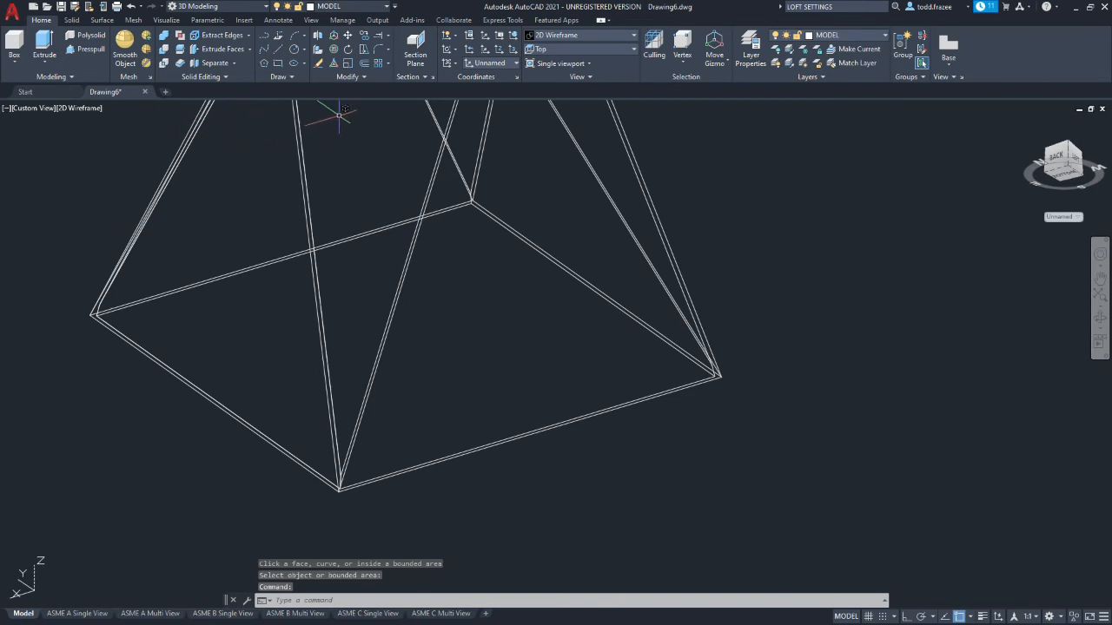
left_click(277, 62)
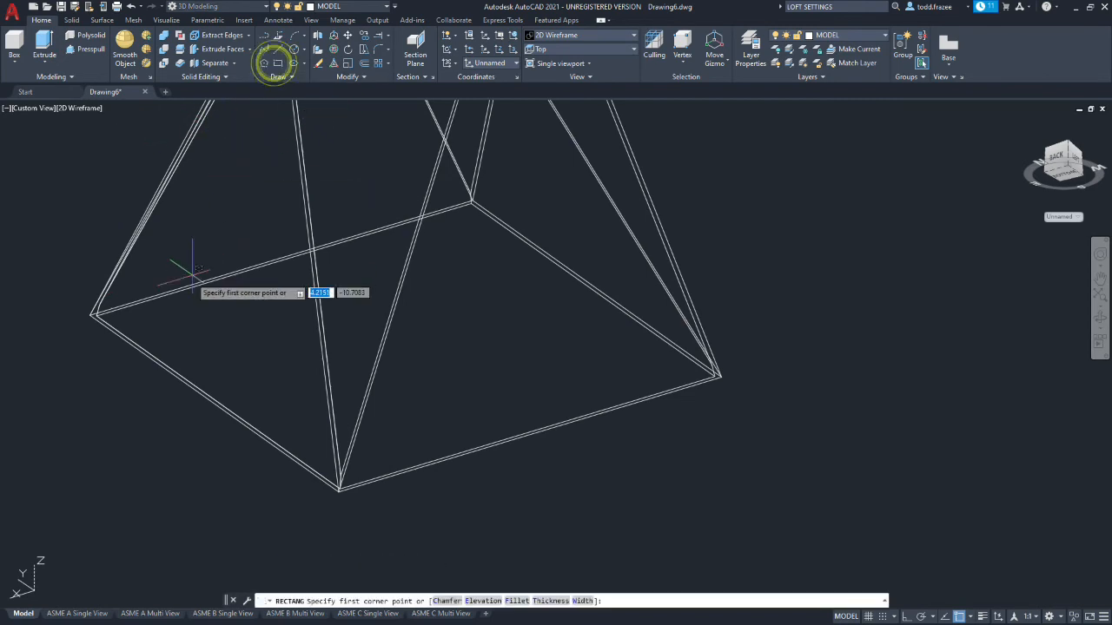
left_click(92, 316)
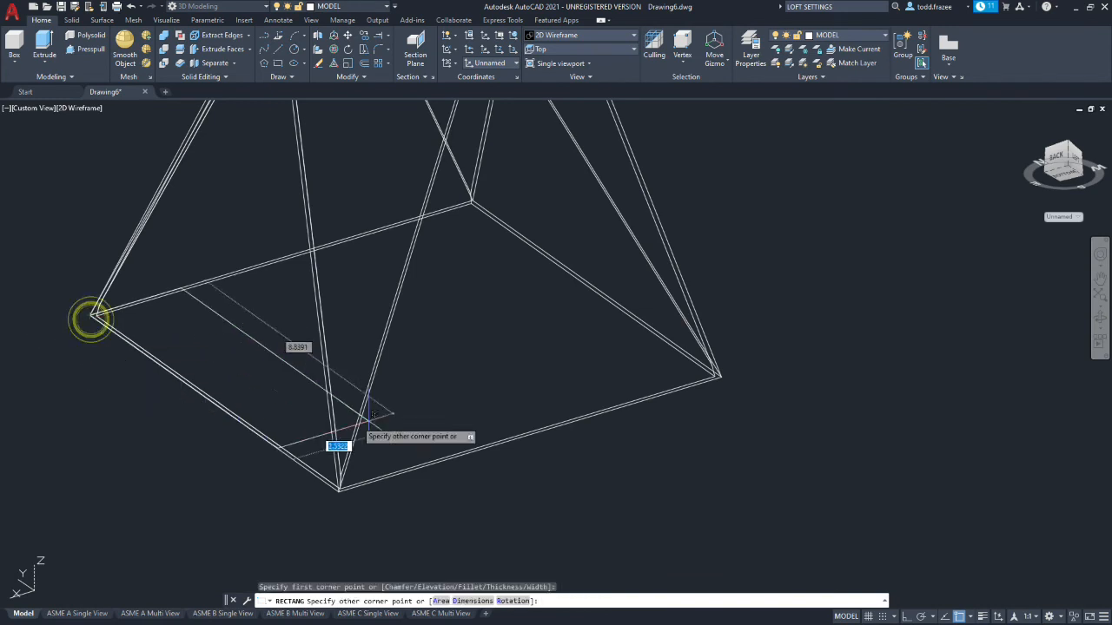
left_click(720, 375)
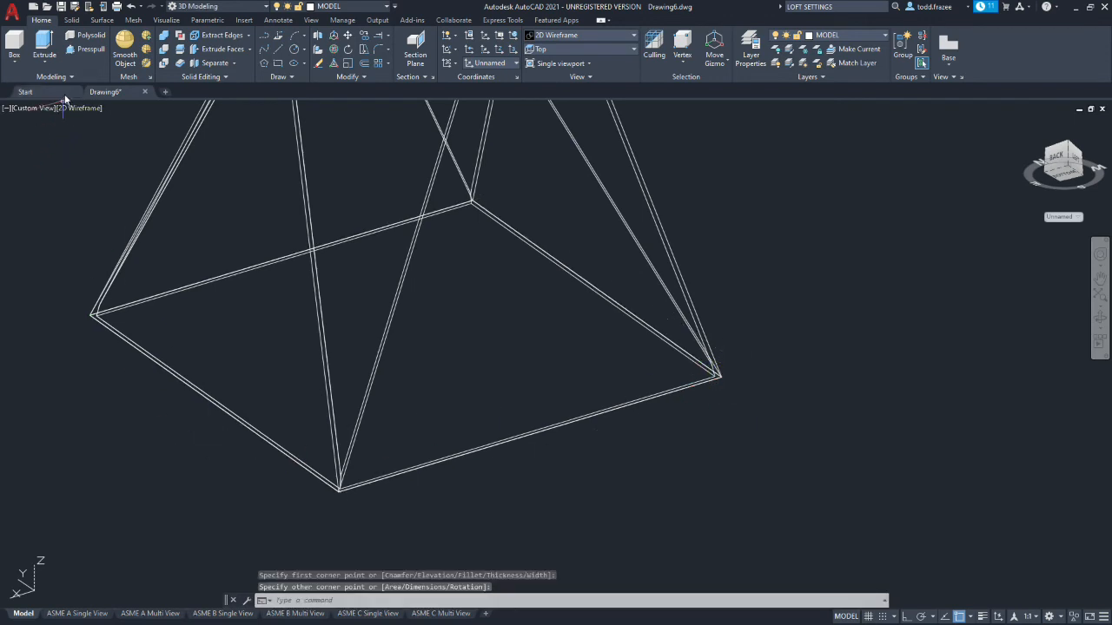
Step: Presspull the base rectangle 2 units downward
left_click(87, 49)
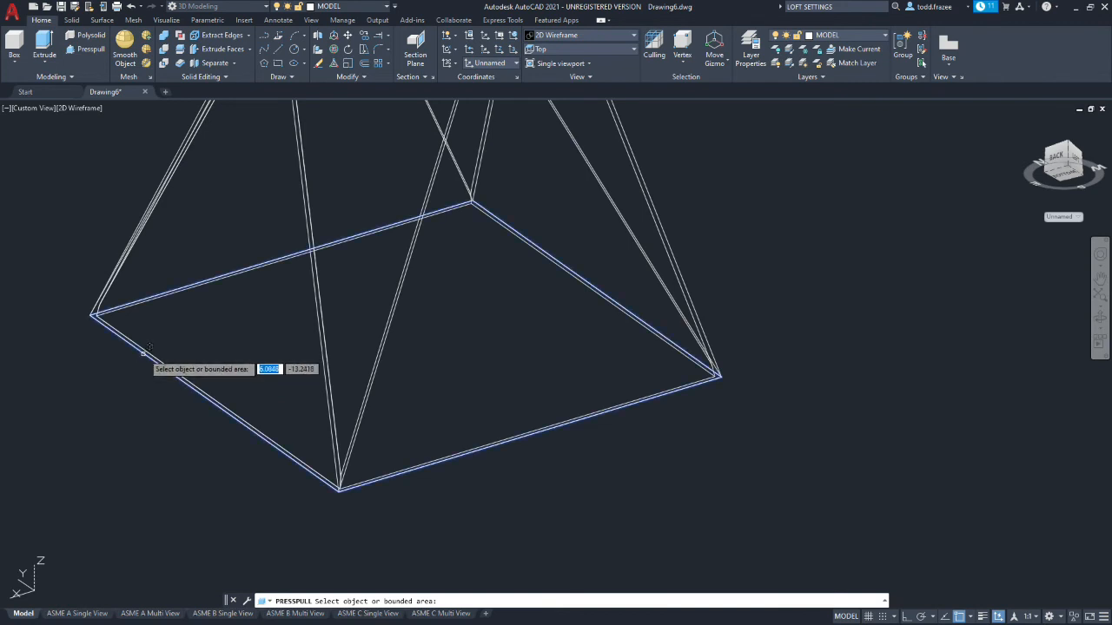
left_click(143, 351)
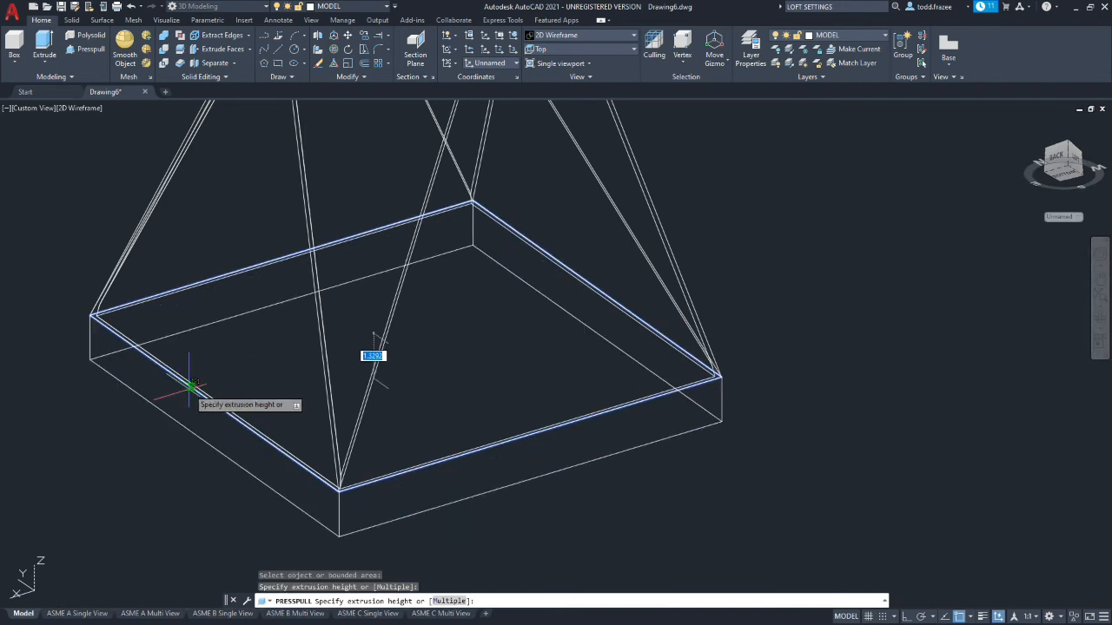
type("2")
key("Return")
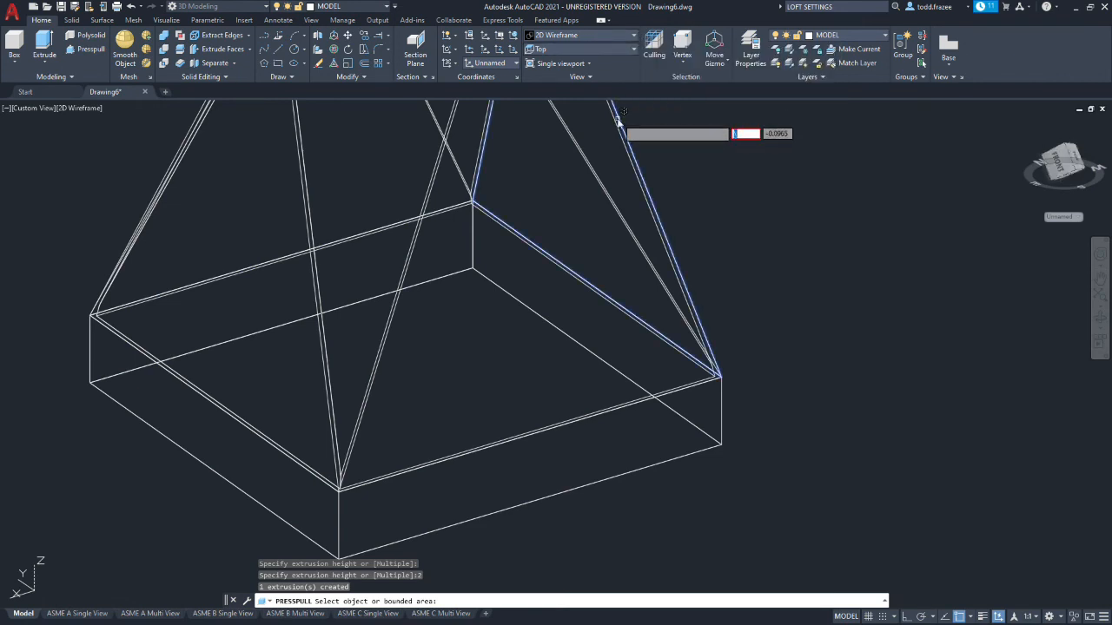
Step: Return to the Shades of Gray visual style and view the whole transition with its extruded square base
left_click(635, 40)
left_click(656, 101)
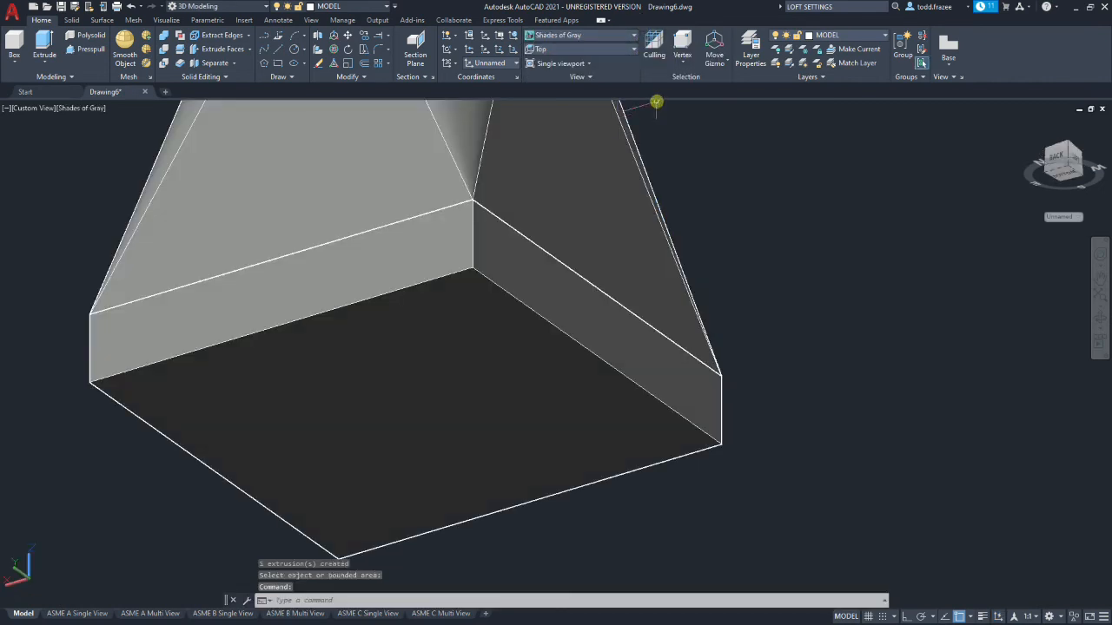
scroll(439, 282, "down", 6)
middle_click_drag(408, 282, 298, 388, "shift")
scroll(354, 211, "up", 5)
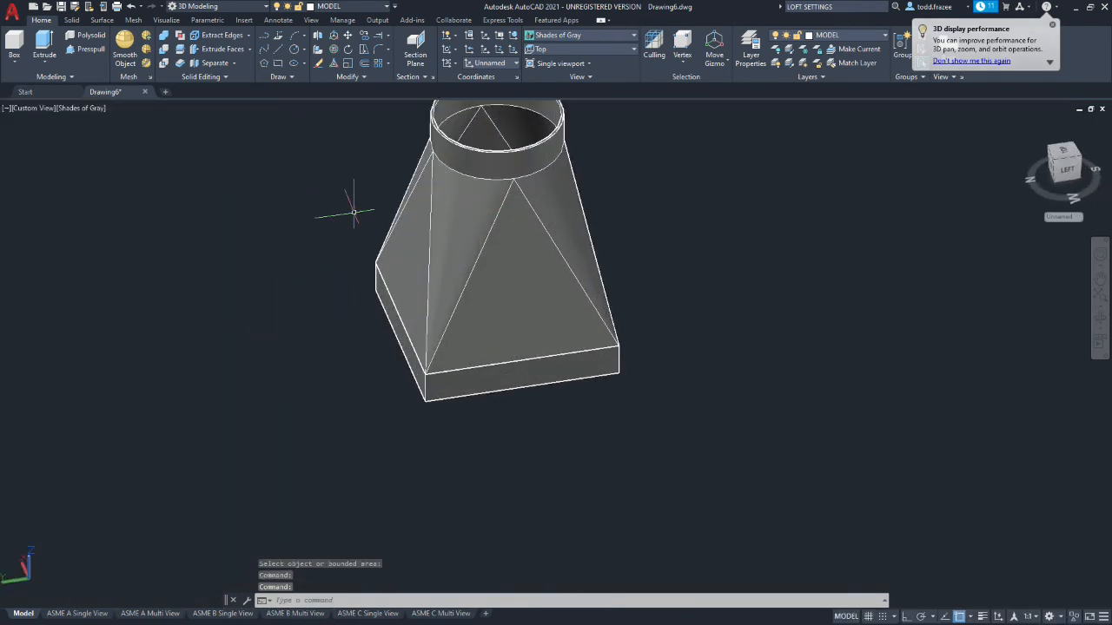
scroll(391, 198, "down", 6)
scroll(400, 200, "up", 5)
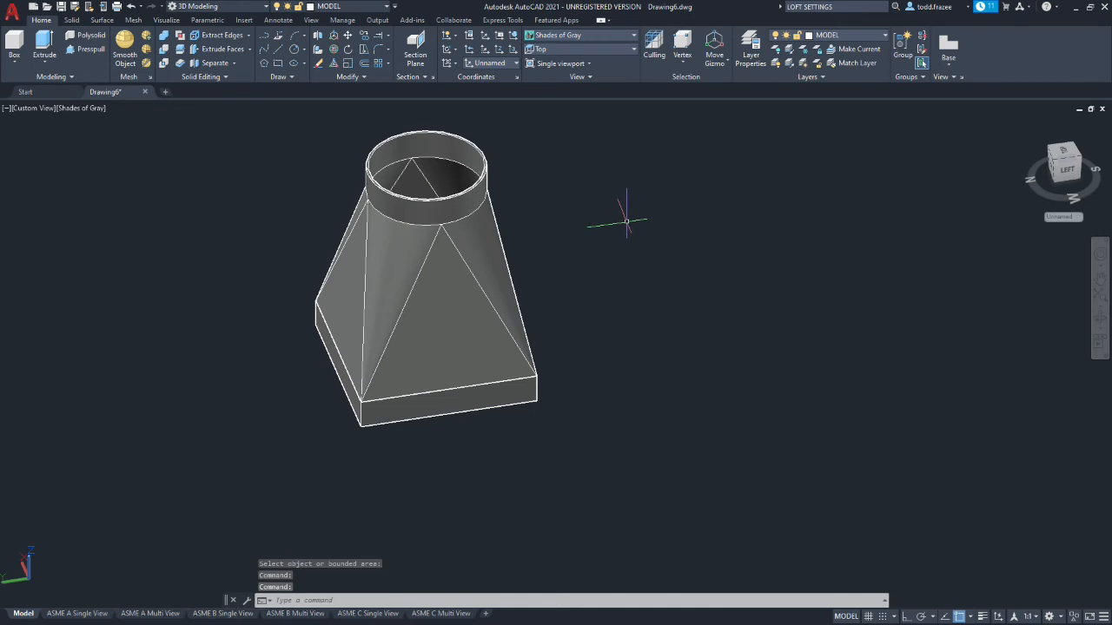
scroll(335, 126, "down", 6)
scroll(382, 161, "up", 5)
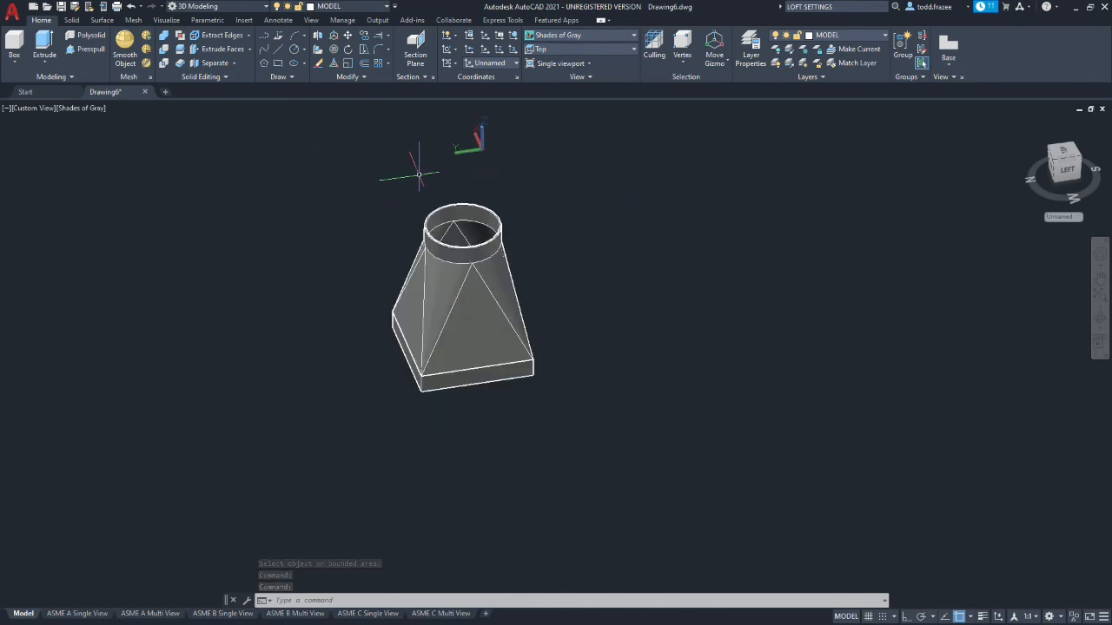
scroll(382, 191, "up", 3)
Step: Turn off the vertex subobject filter so that entire solids can be selected
key("Escape")
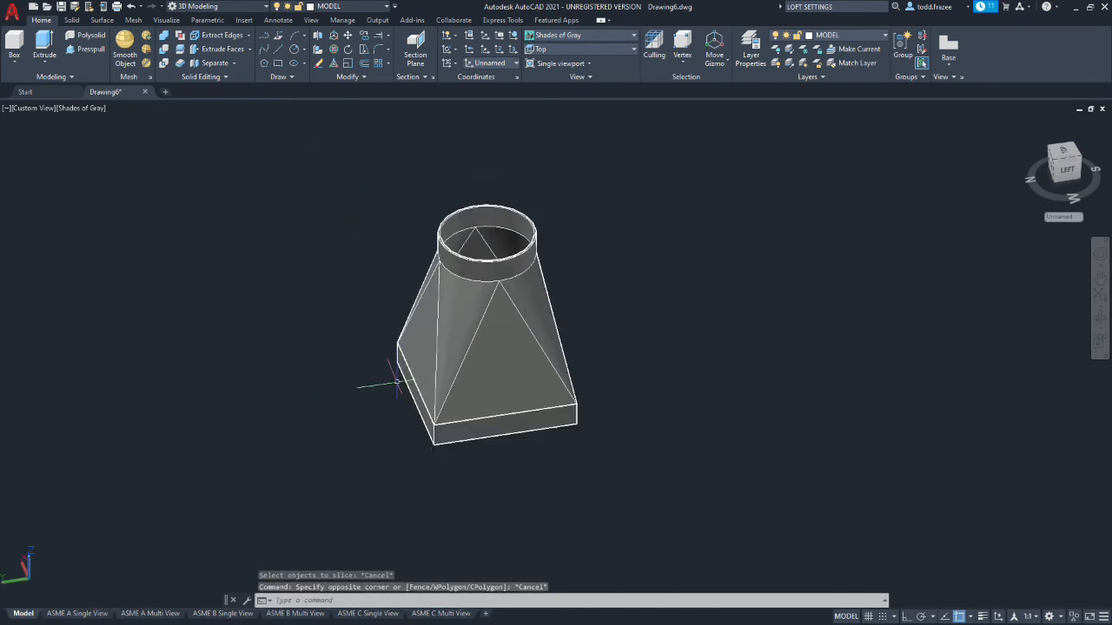
left_click(503, 370)
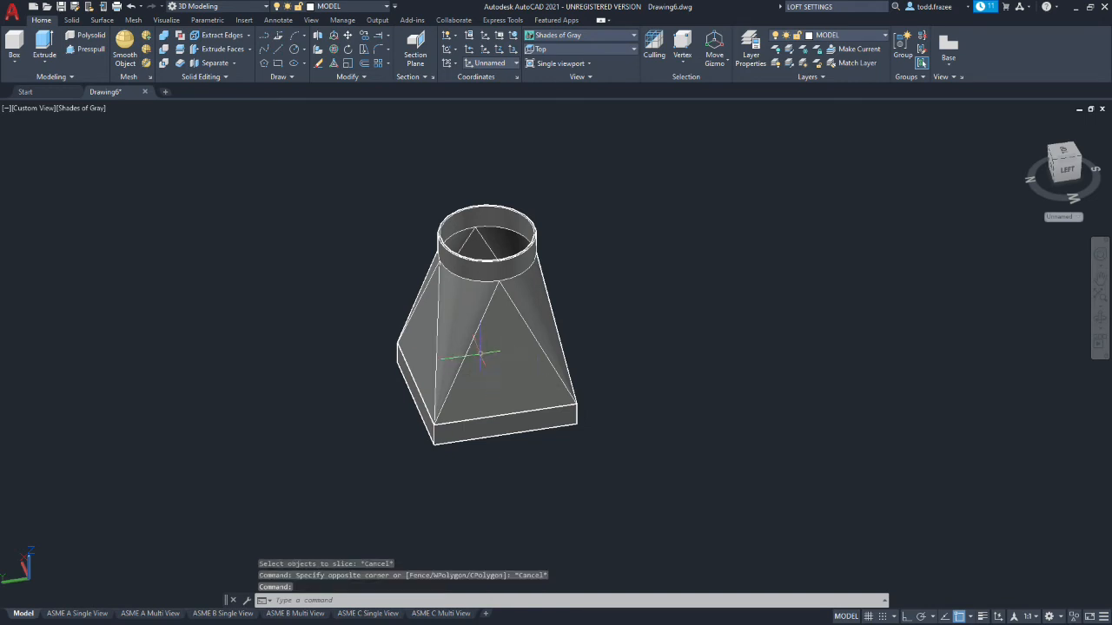
key("Escape")
key("shift+F1")
left_click(460, 326)
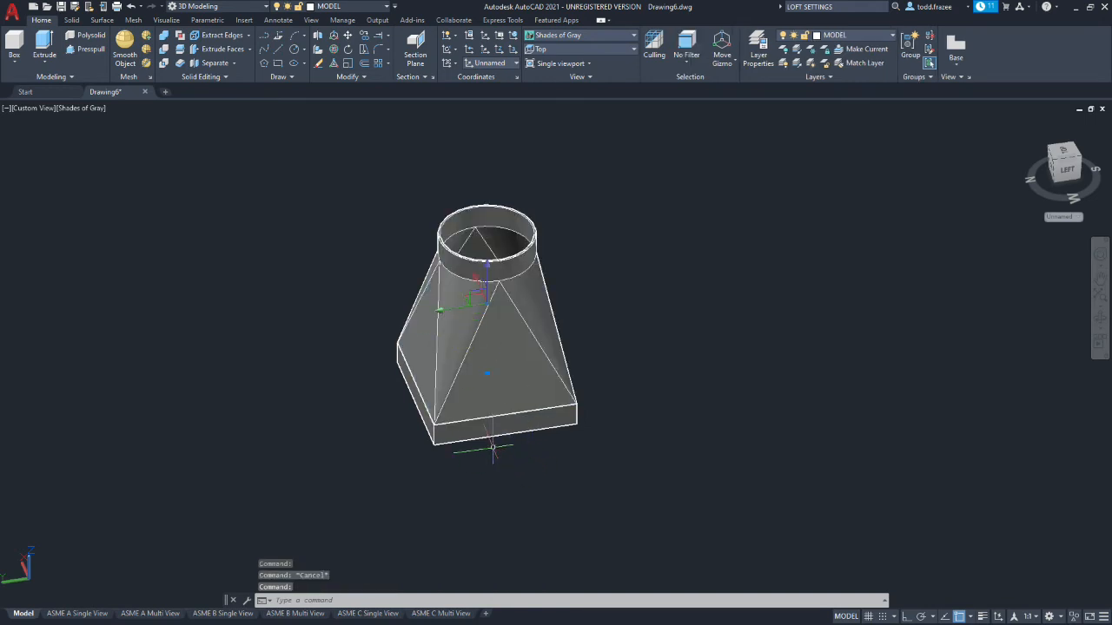
key("Escape")
Step: Union the hollow transition with its extruded square base into a single solid
left_click(453, 343)
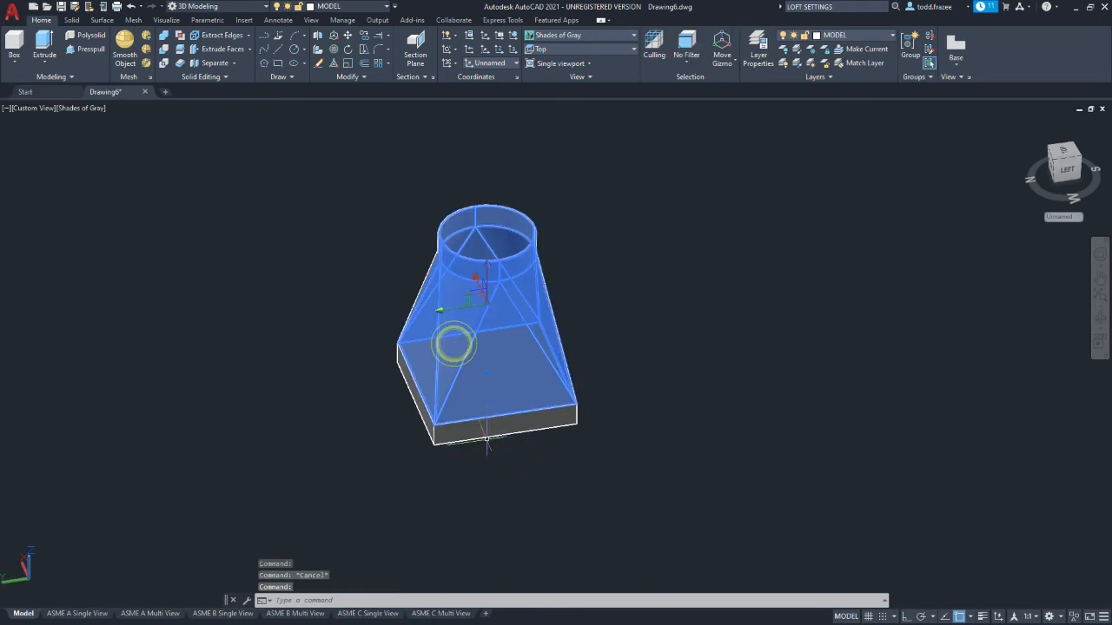
left_click(472, 429)
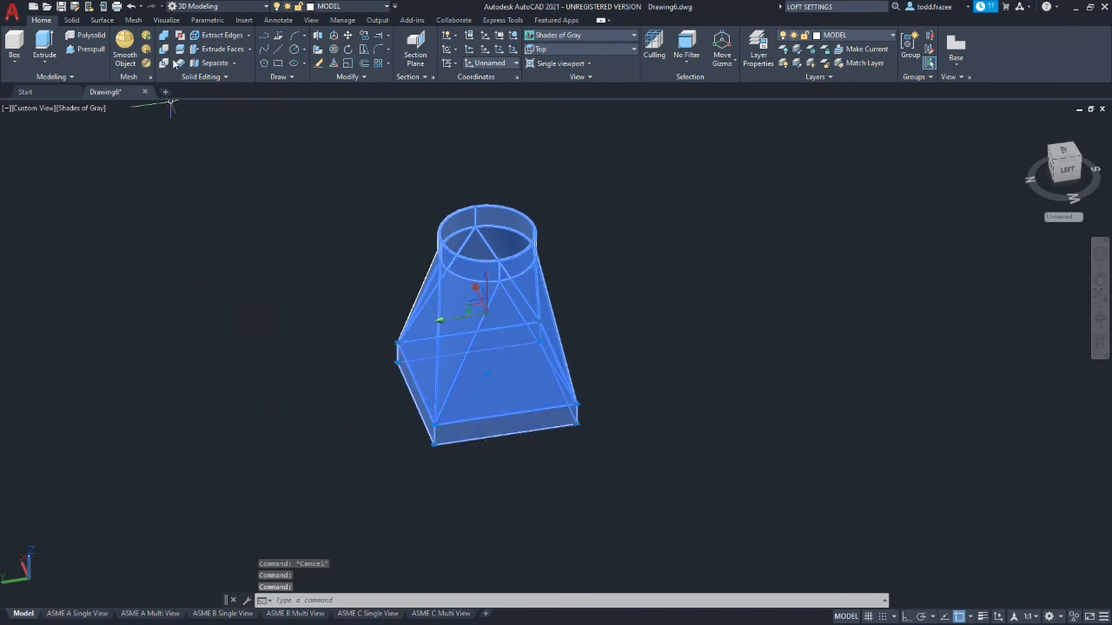
left_click(163, 36)
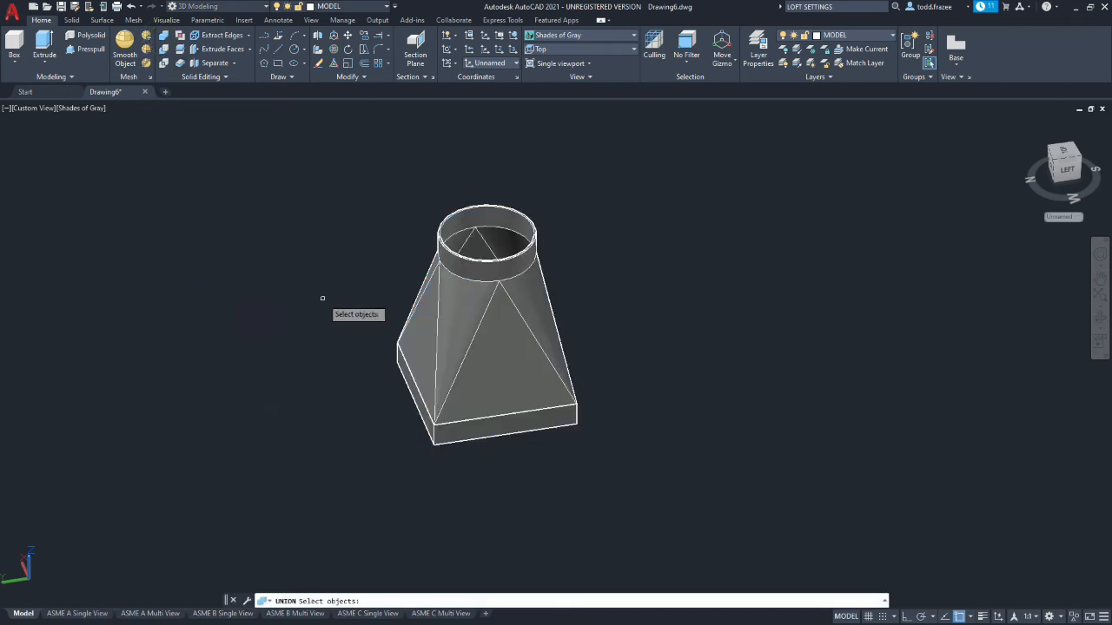
left_click(461, 427)
left_click(498, 354)
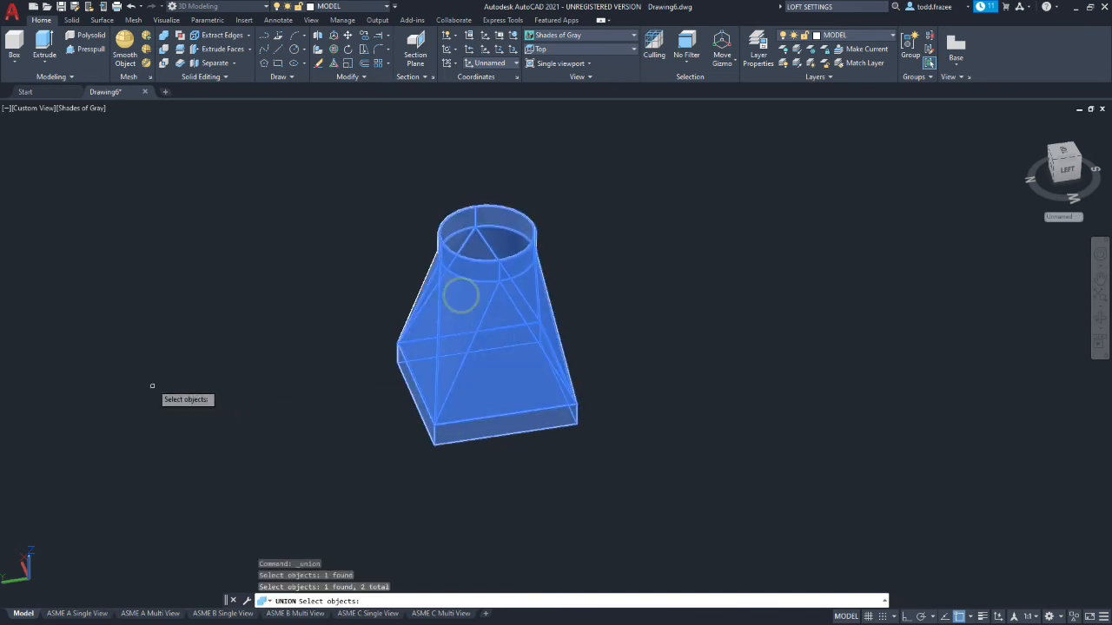
key("Return")
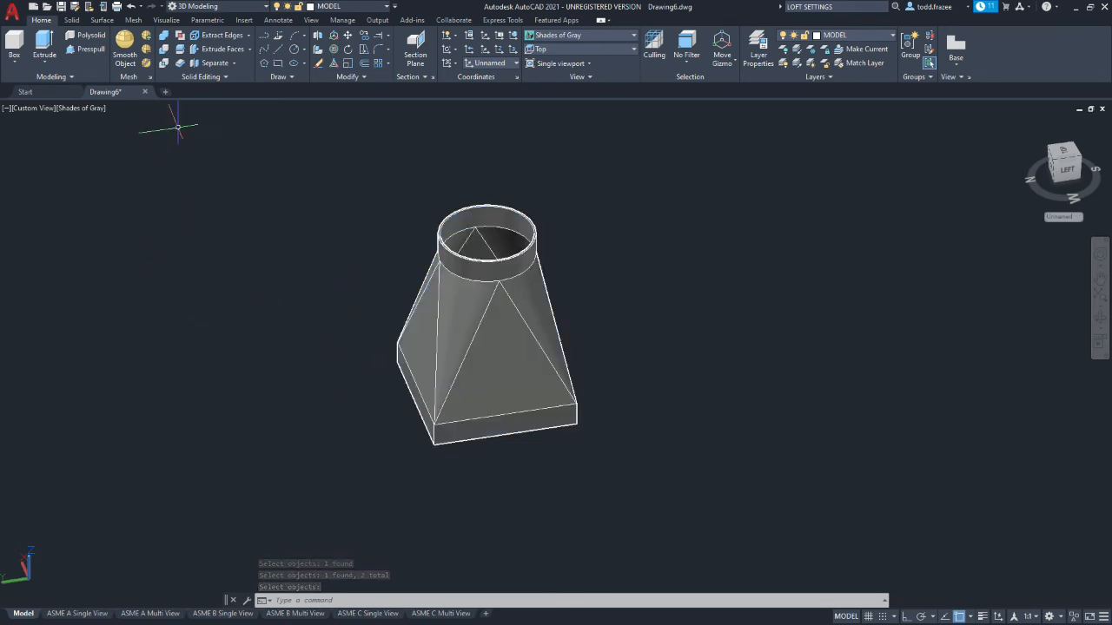
Step: Begin a three-point slice of the joined solid, placing the first plane point at a bottom outer corner of the square base
left_click(180, 50)
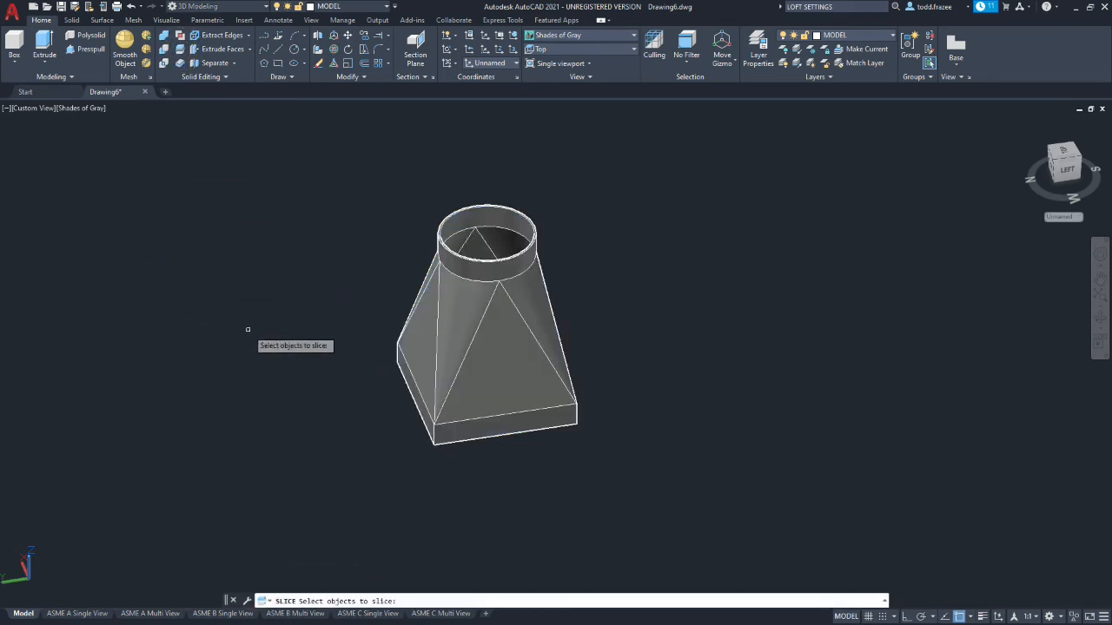
left_click(462, 314)
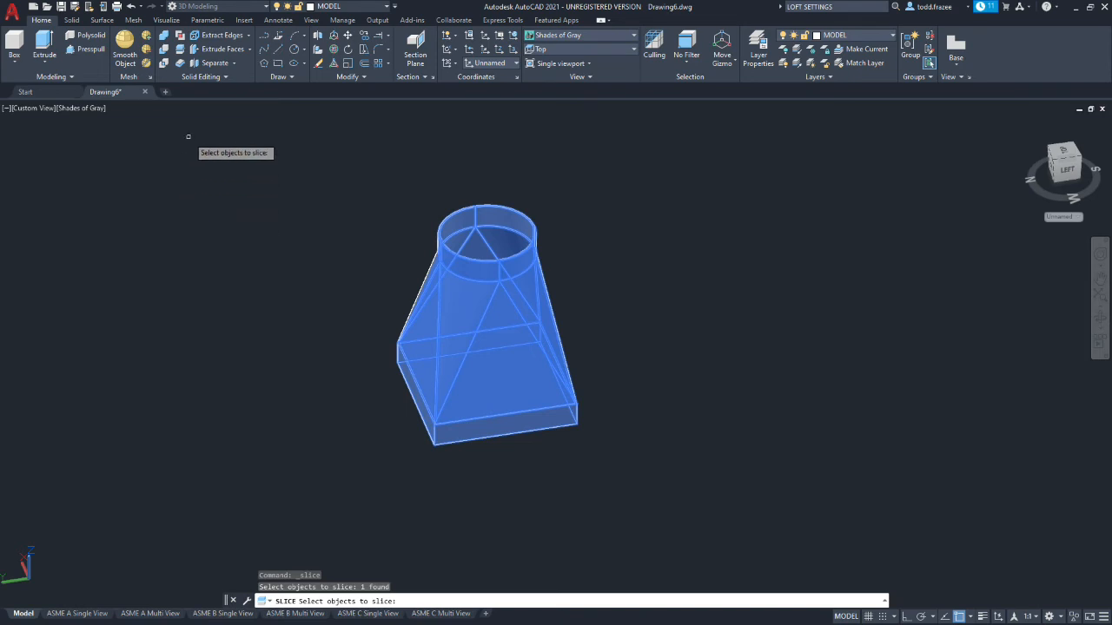
key("Return")
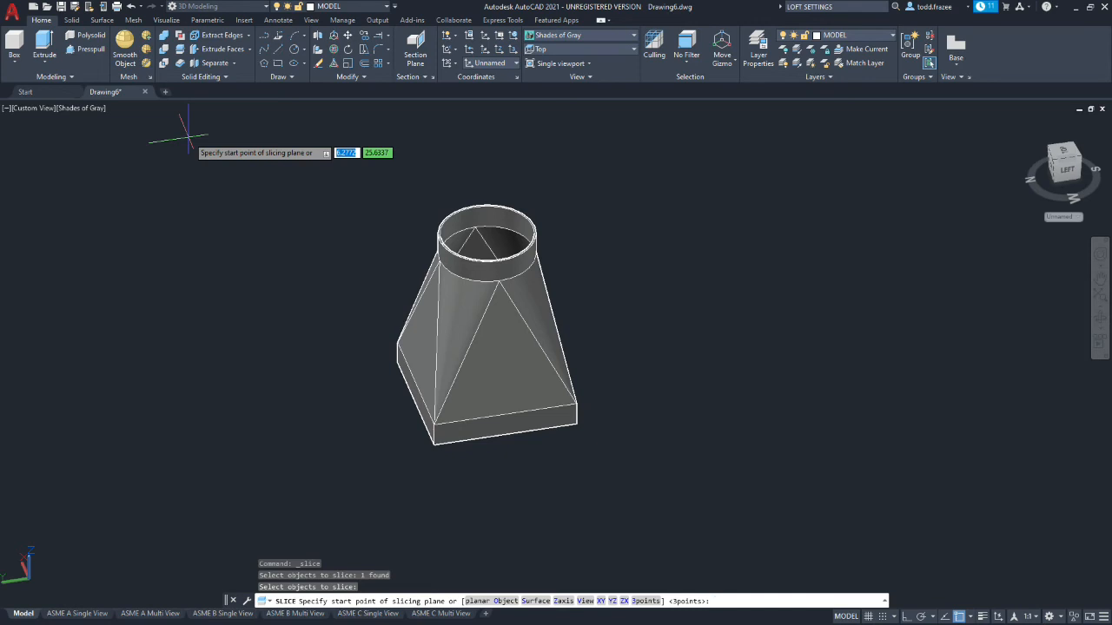
key("Return")
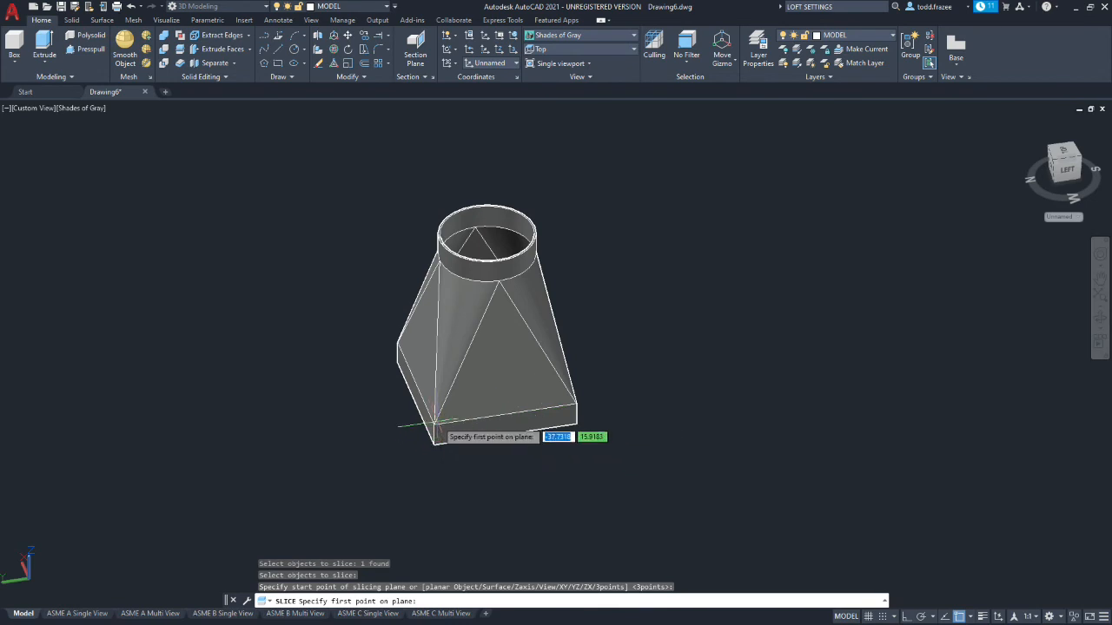
scroll(441, 416, "down", 6)
scroll(441, 417, "up", 8)
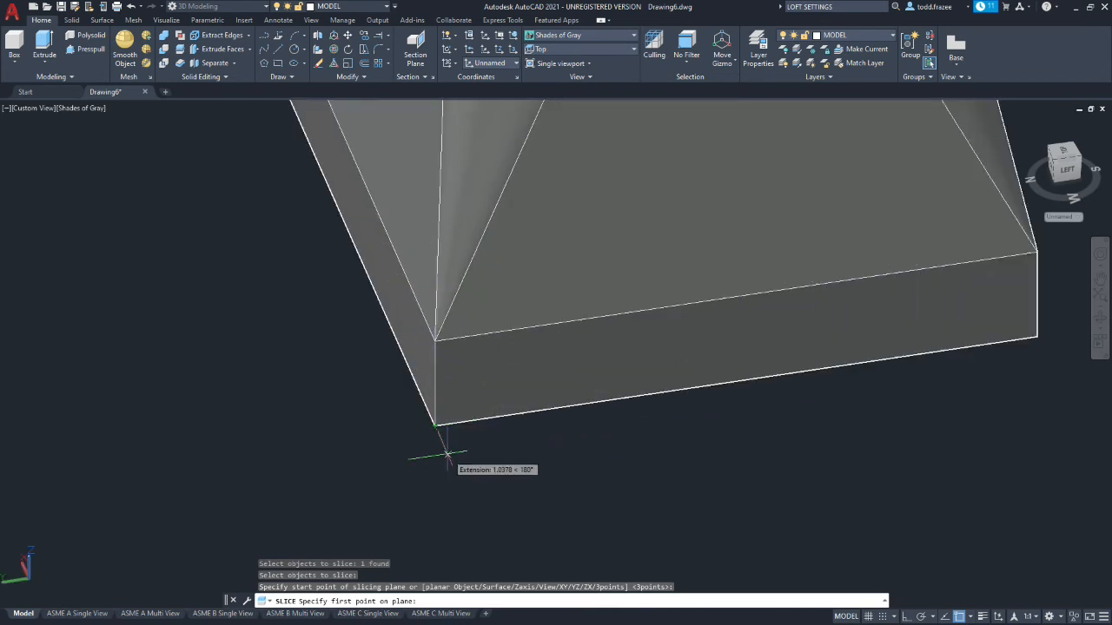
left_click(435, 426)
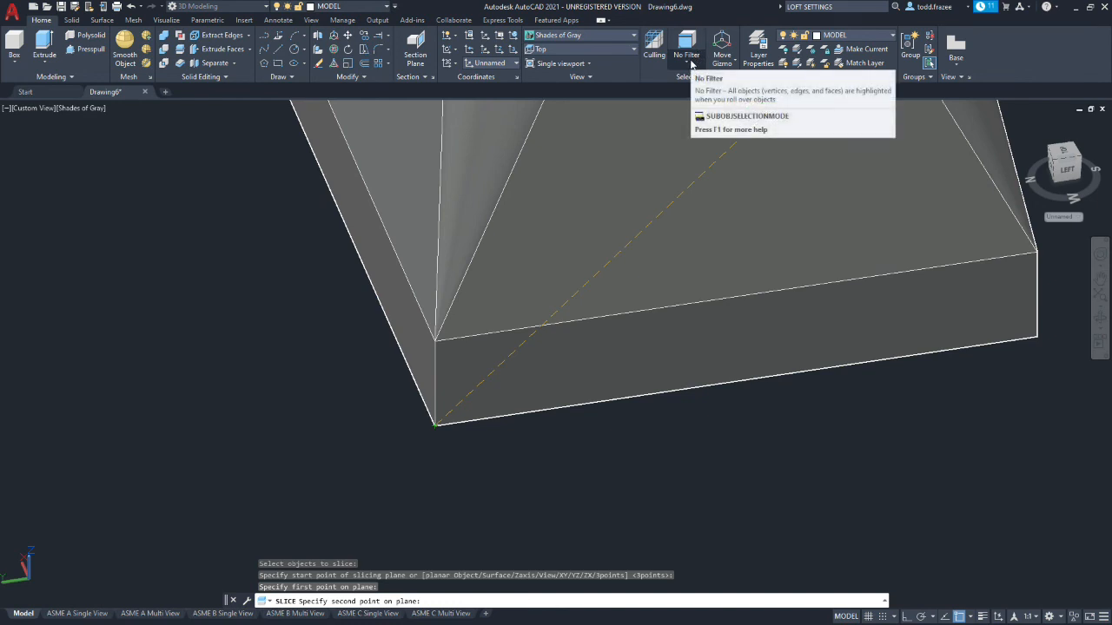
left_click(691, 61)
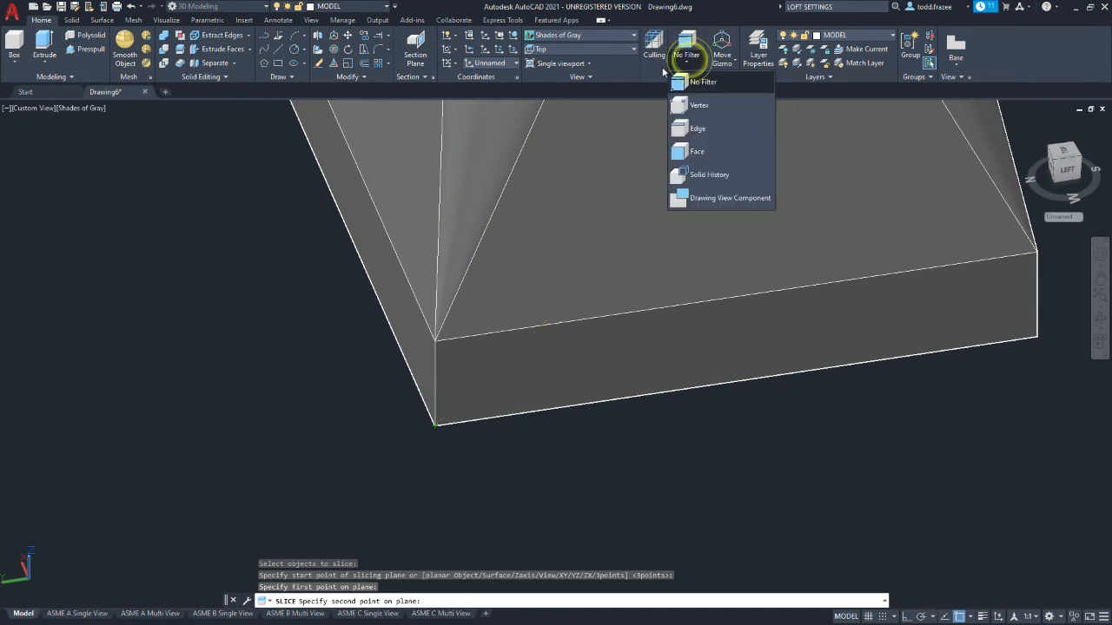
left_click(694, 105)
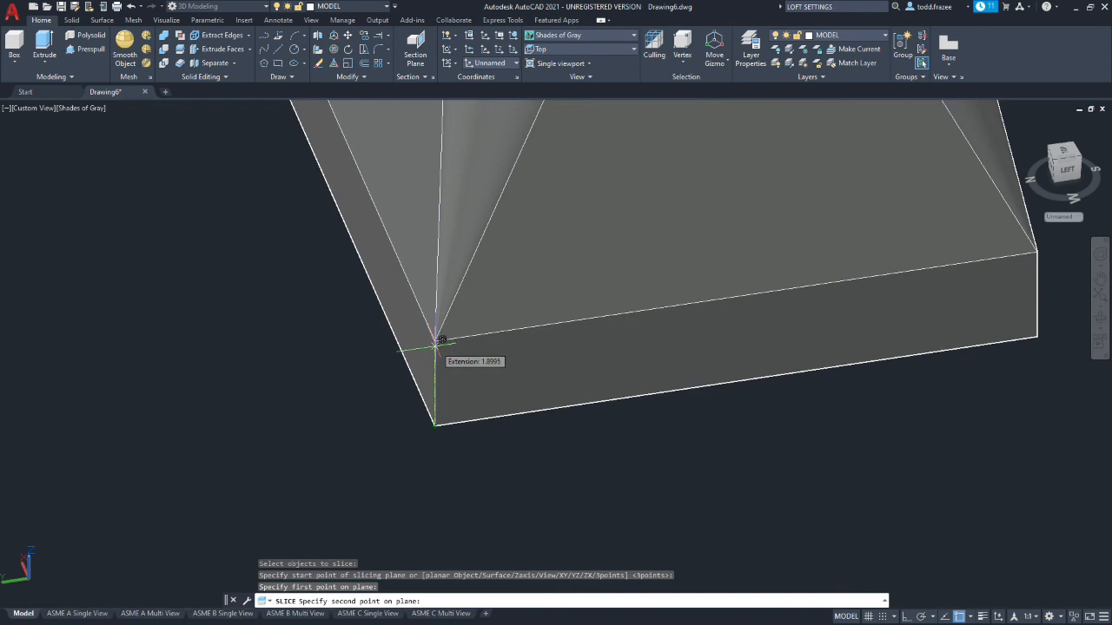
scroll(439, 336, "up", 5)
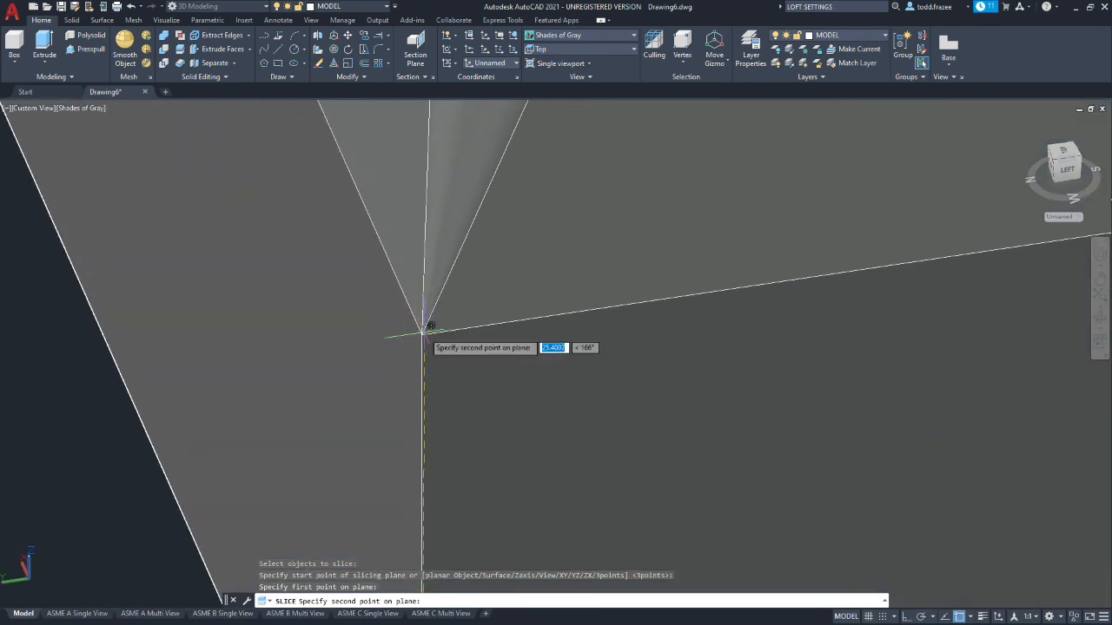
left_click(683, 50)
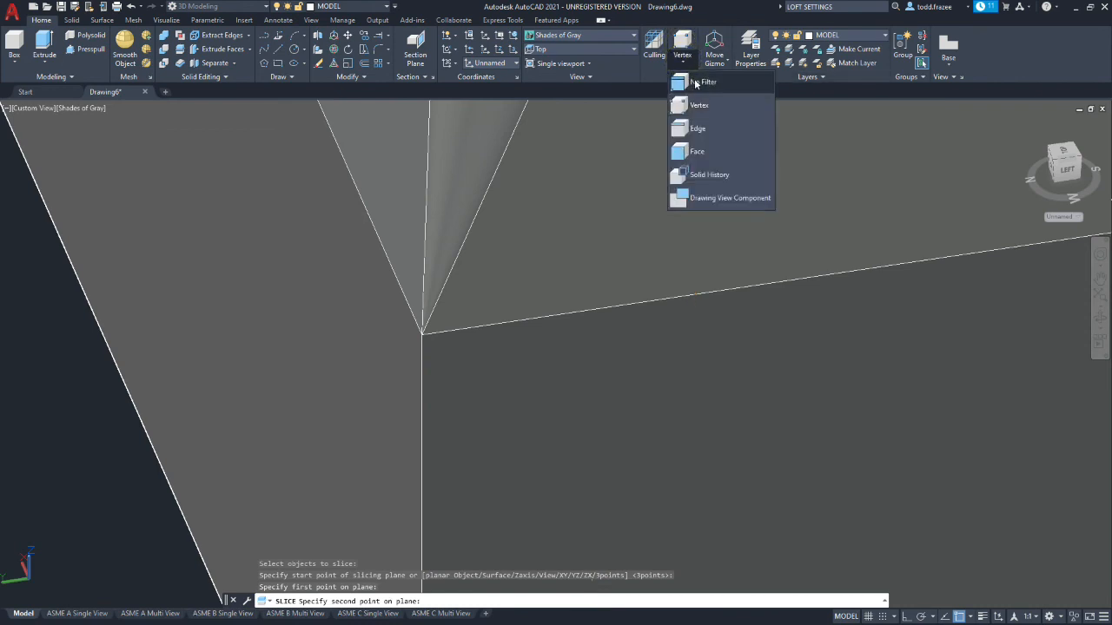
left_click(693, 80)
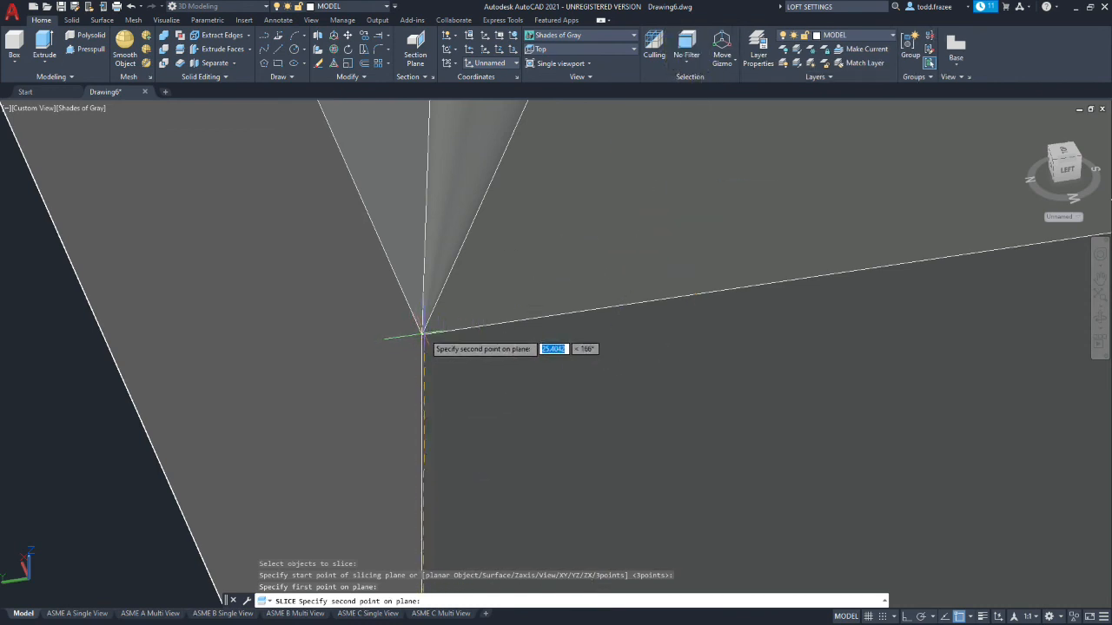
Step: Complete the slicing plane through the diagonally opposite bottom corner and the centre of the collar's top opening, keeping both sides
scroll(413, 318, "down", 3)
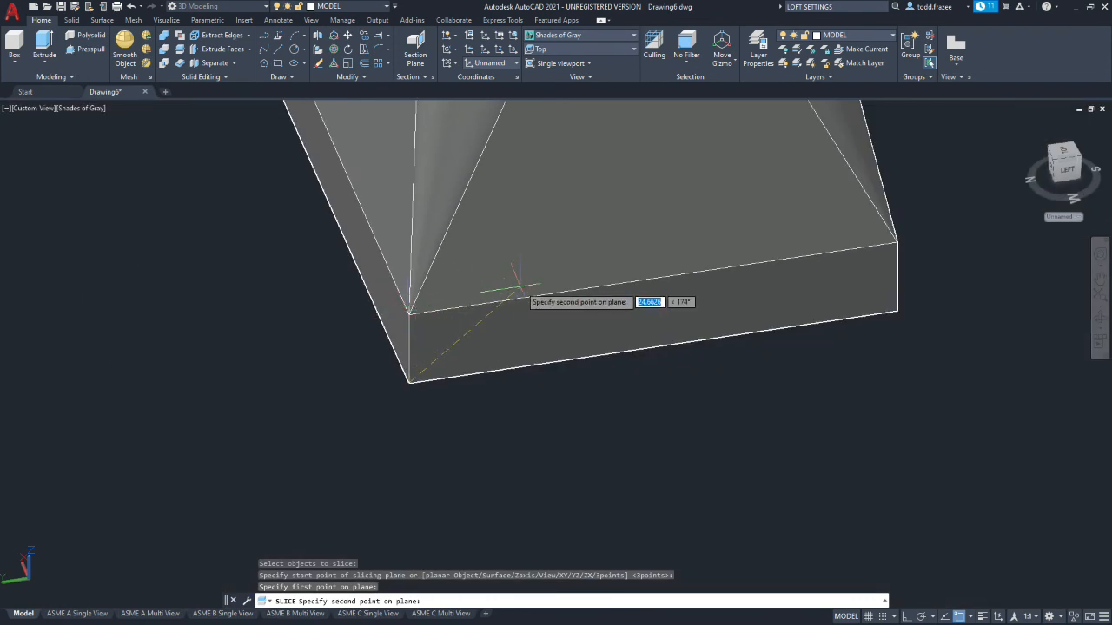
scroll(517, 285, "down", 5)
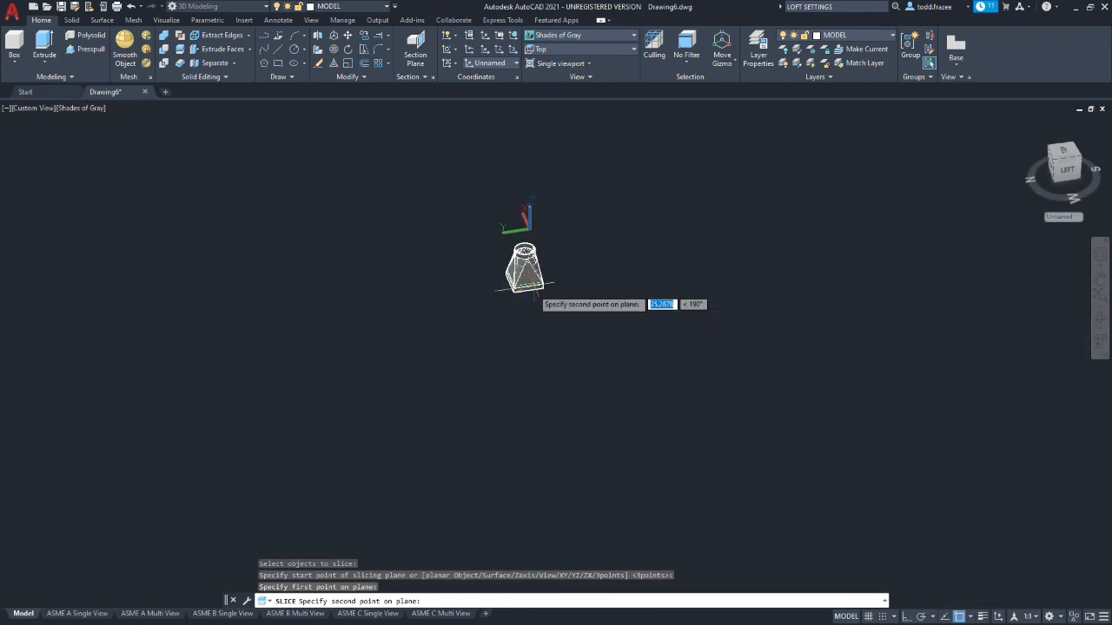
scroll(556, 278, "up", 3)
middle_click_drag(651, 236, 496, 179, "shift")
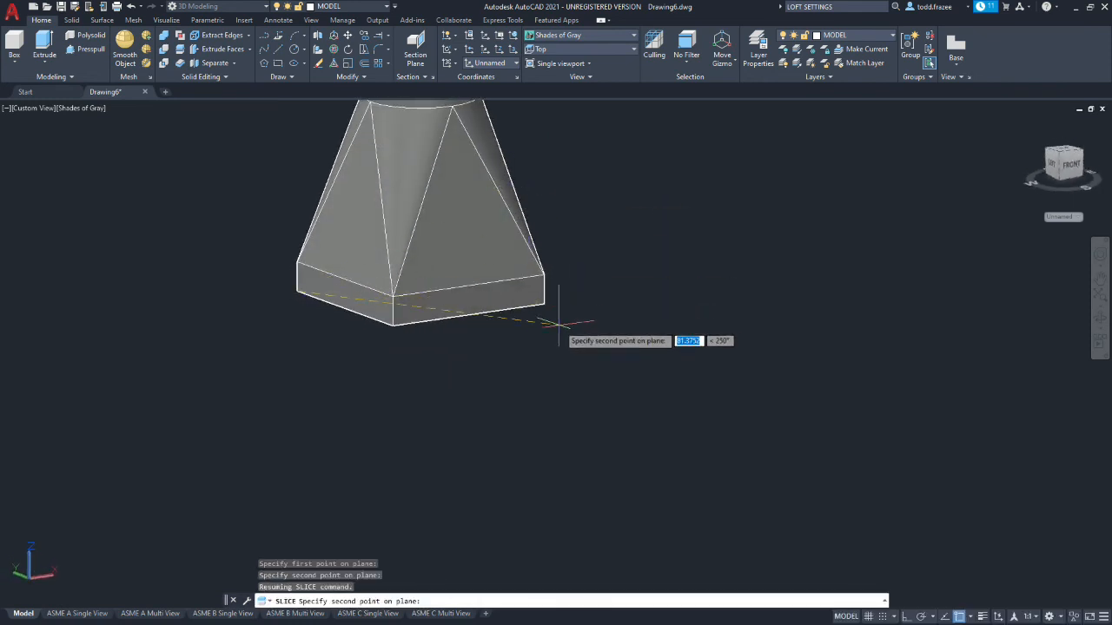
scroll(544, 330, "down", 5)
scroll(544, 319, "up", 10)
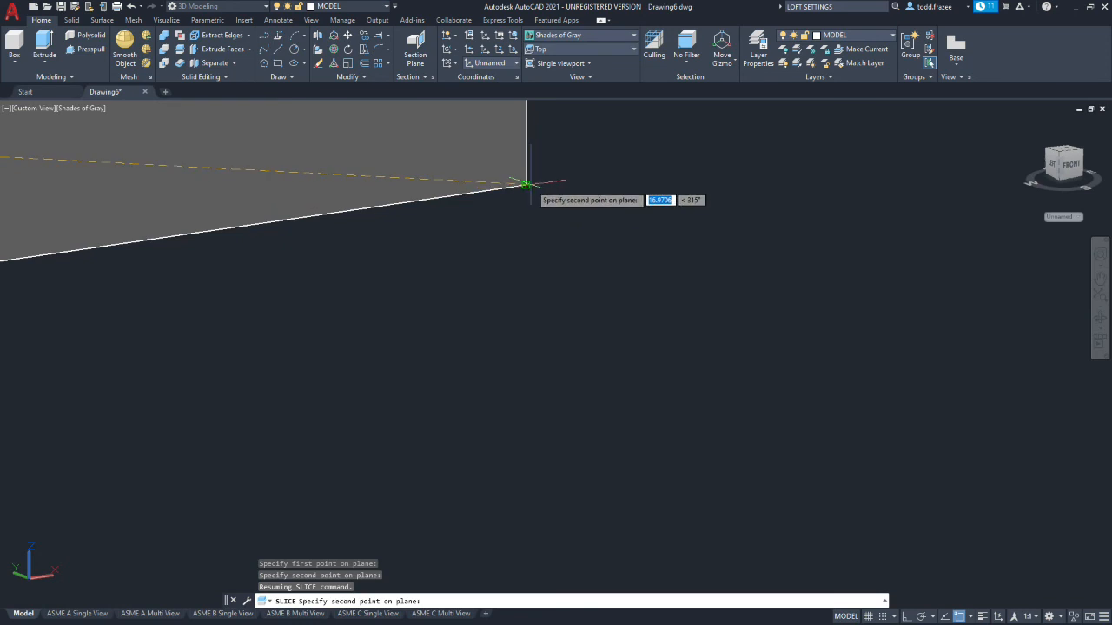
left_click(526, 184)
scroll(521, 203, "down", 3)
scroll(521, 201, "down", 3)
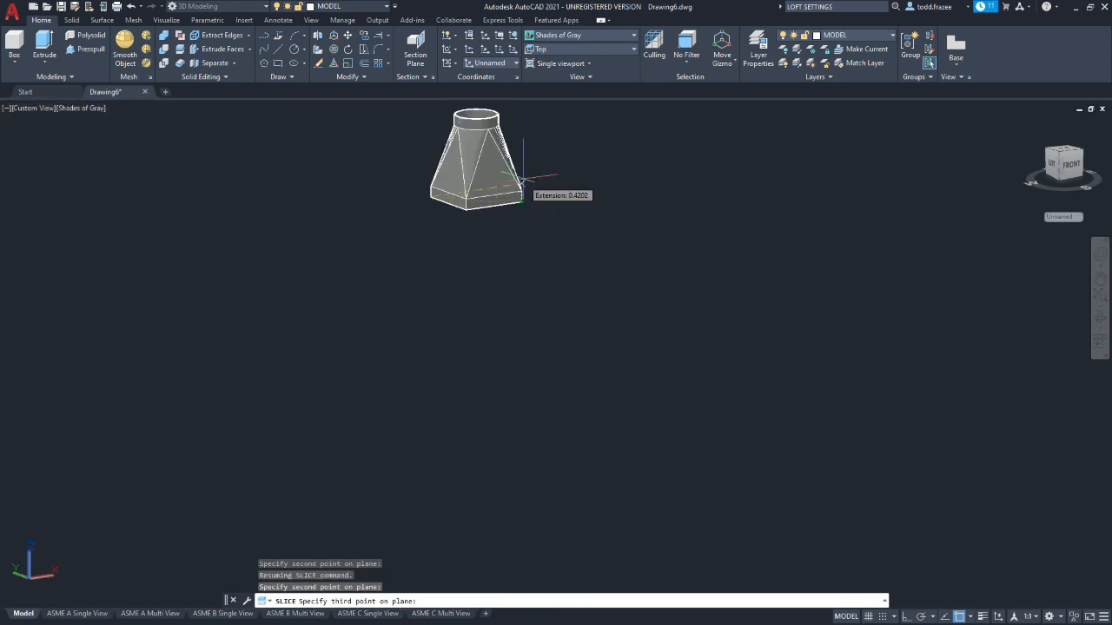
scroll(473, 111, "up", 5)
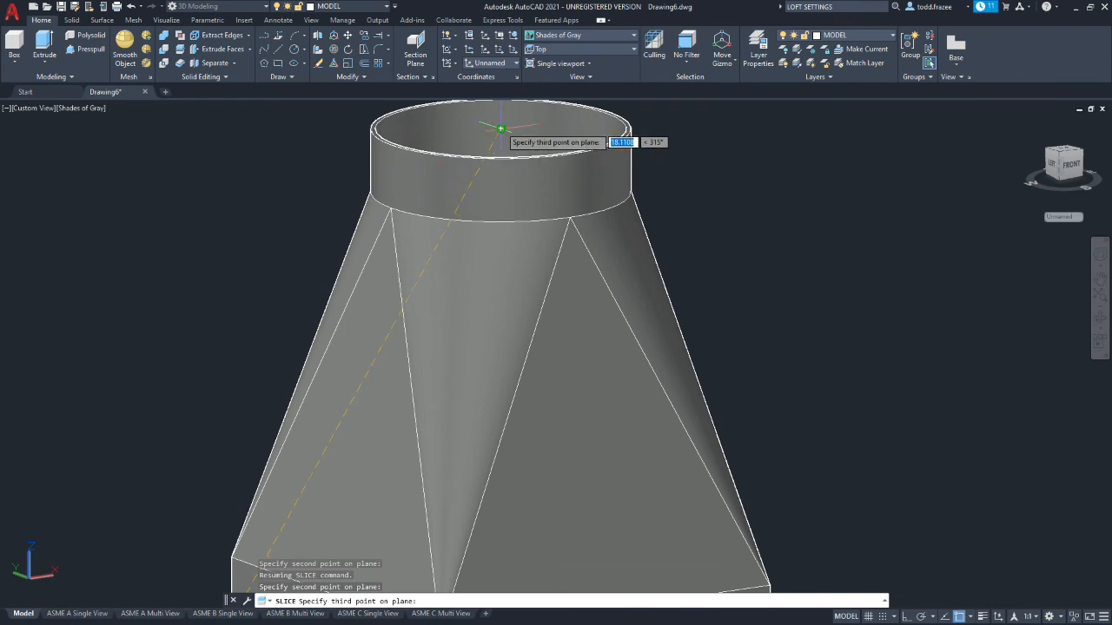
left_click(501, 126)
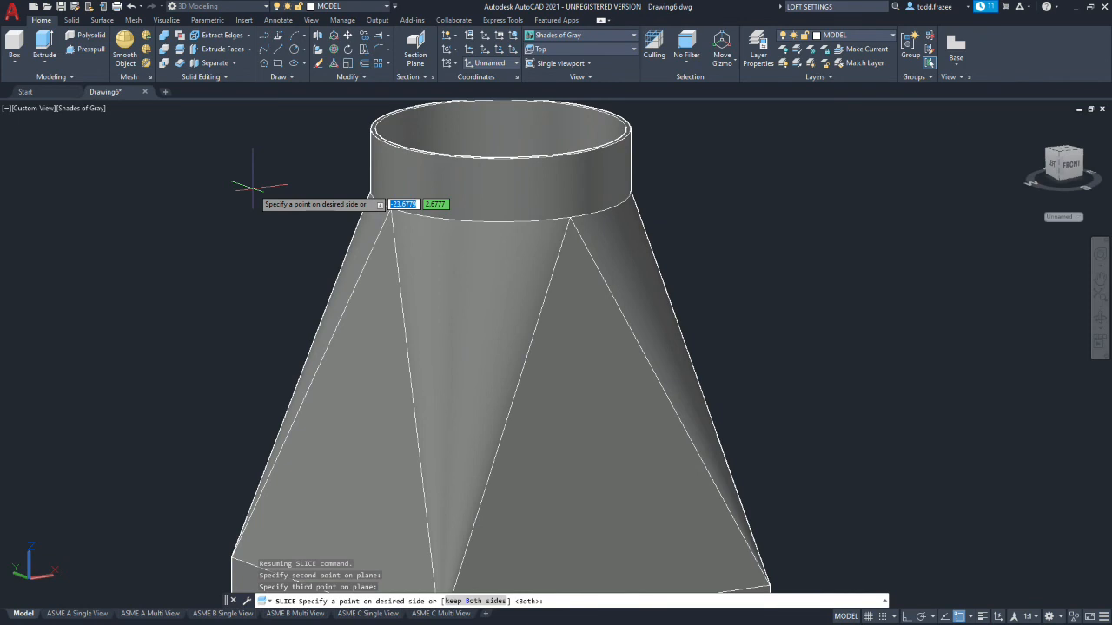
key("Return")
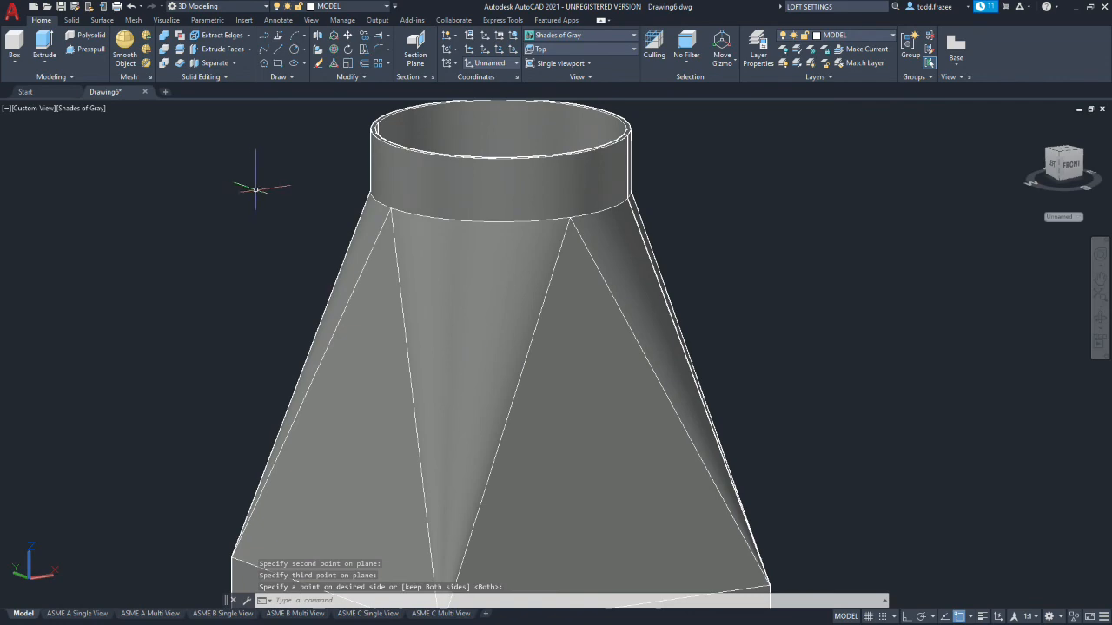
Step: Check the diagonal split by highlighting one half of the sliced transition, and clear the selection
middle_click_drag(286, 240, 447, 287, "shift")
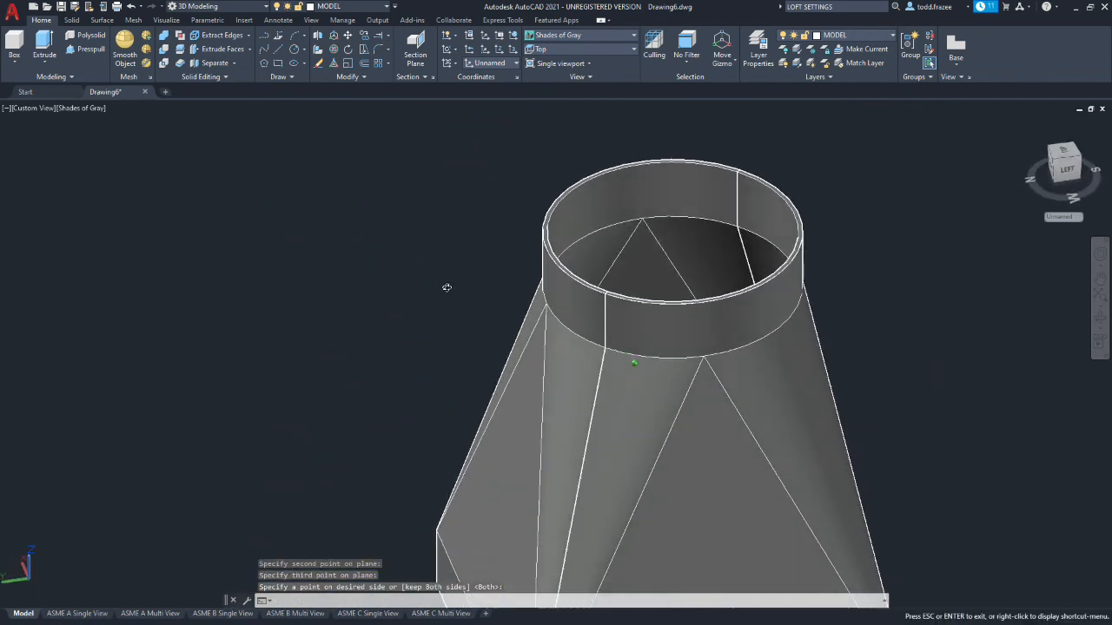
scroll(447, 287, "up", 2)
scroll(447, 287, "down", 6)
left_click(580, 391)
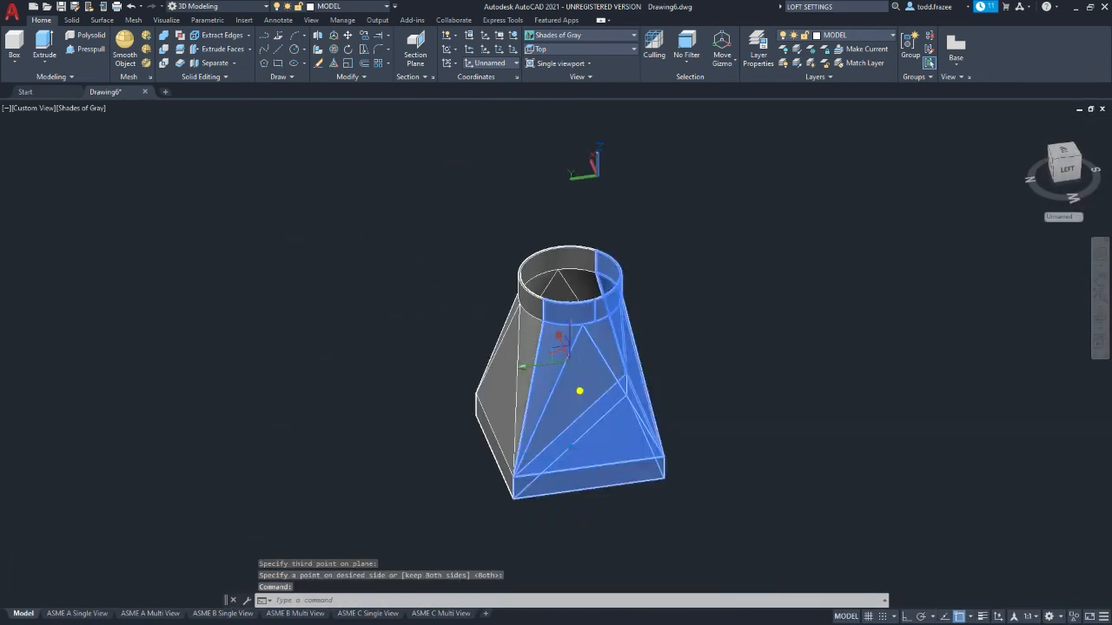
key("Escape")
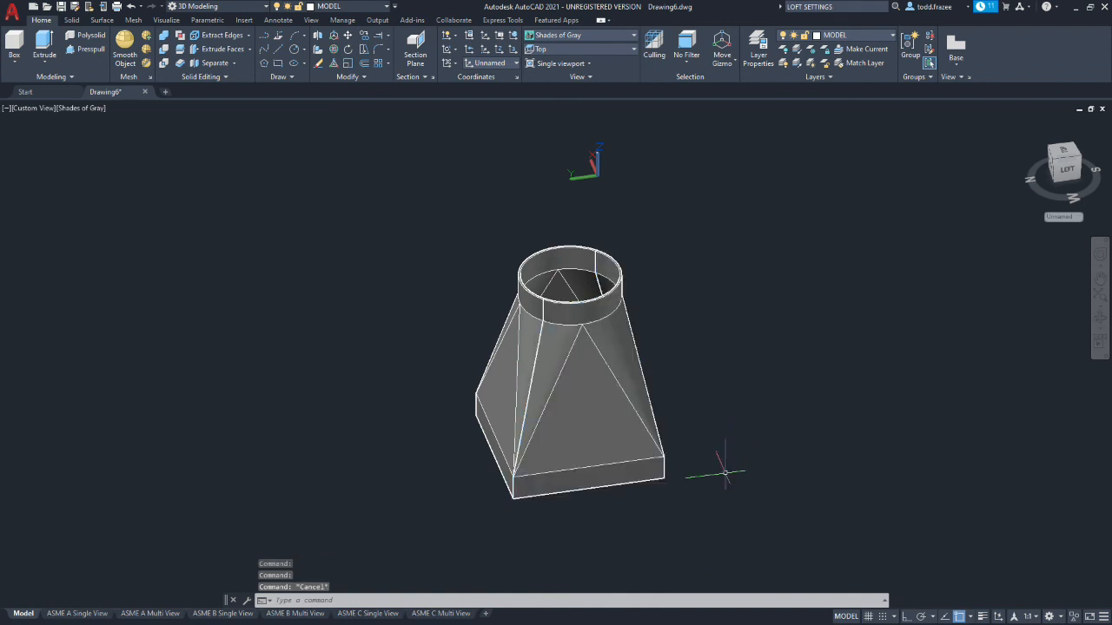
Step: Rotate one half of the sliced transition 120 degrees about the bottom corner of the base where both halves meet
type("ROTATE")
key("Return")
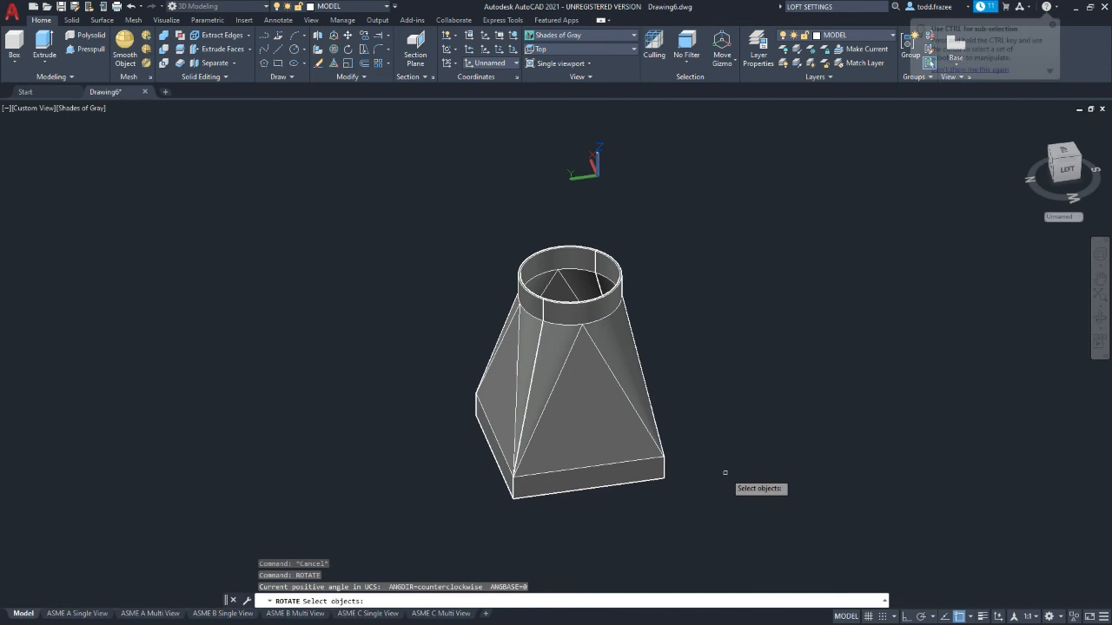
left_click(608, 413)
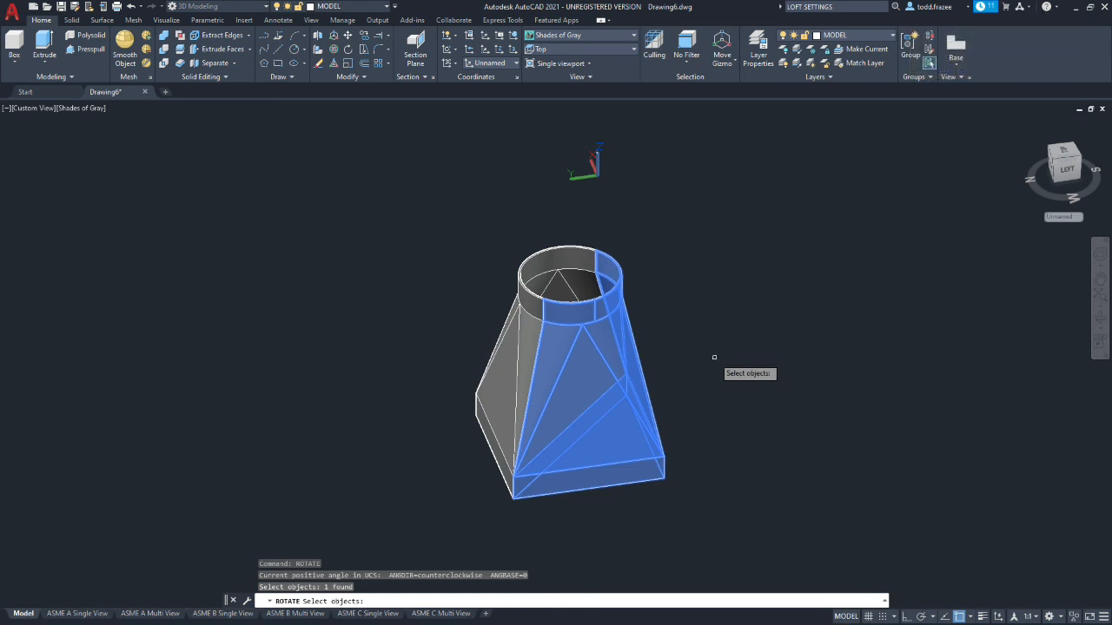
key("Return")
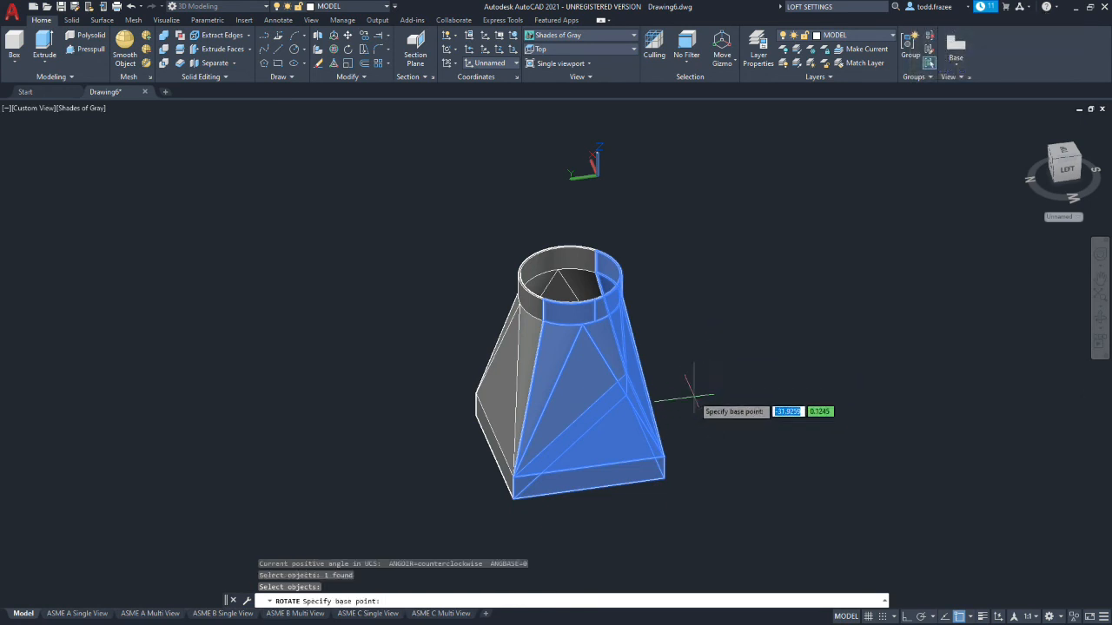
middle_click_drag(686, 385, 620, 370, "shift")
scroll(669, 450, "down", 5)
scroll(682, 453, "up", 10)
scroll(658, 441, "up", 3)
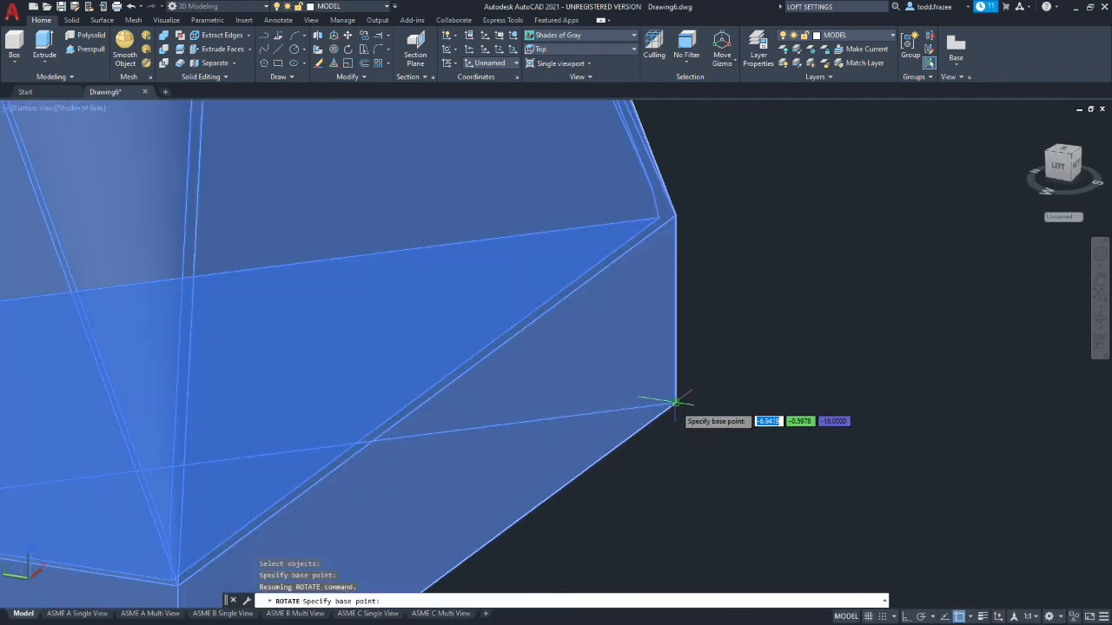
left_click(675, 402)
scroll(667, 421, "down", 8)
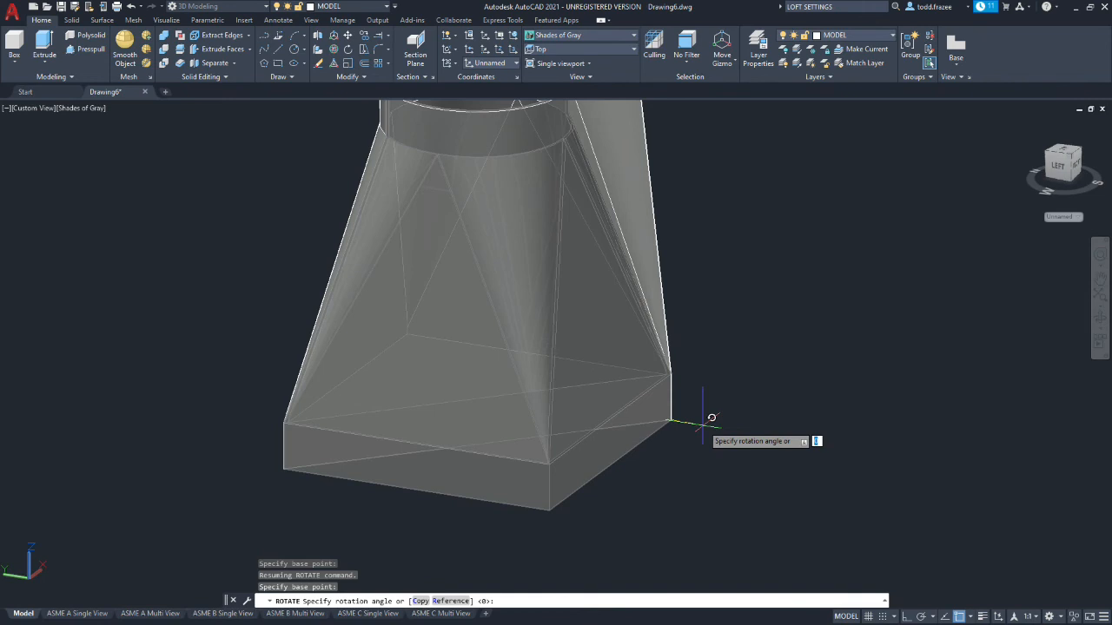
middle_click_drag(715, 417, 857, 434, "shift")
scroll(727, 409, "up", 4)
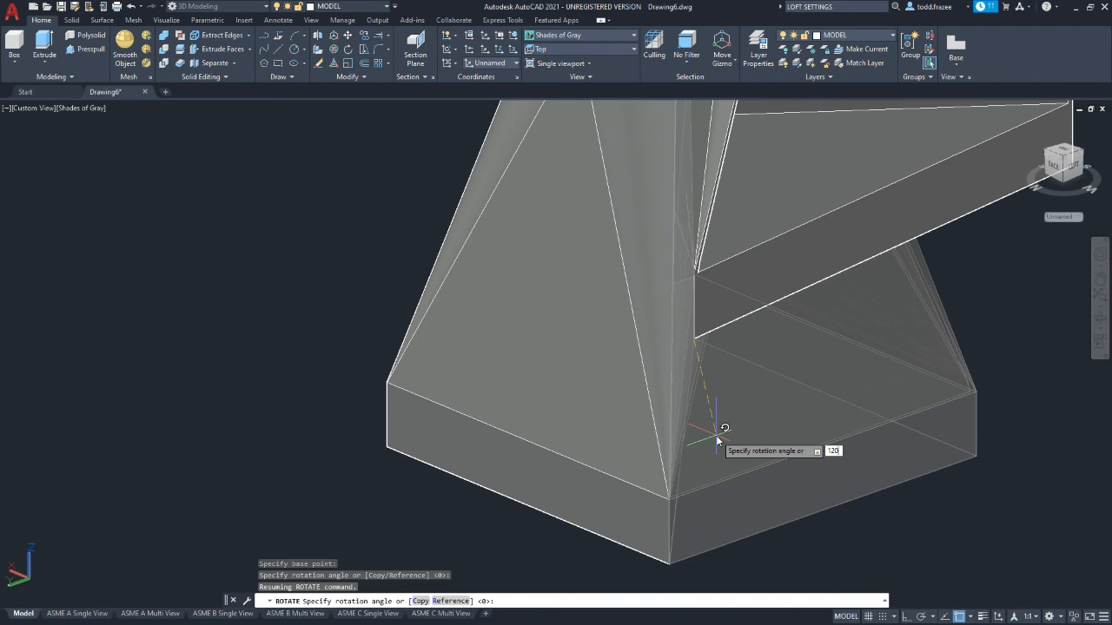
key("Return")
Step: Examine the two opened halves and the area beneath their square bases
scroll(729, 399, "down", 6)
middle_click_drag(814, 400, 696, 389, "shift")
scroll(696, 390, "down", 3)
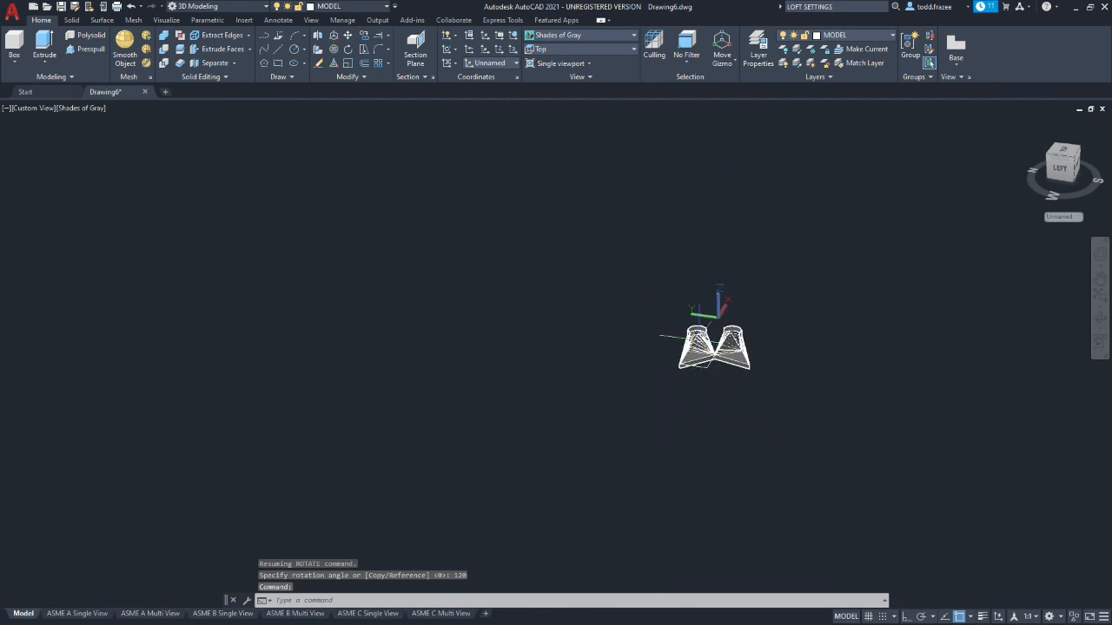
scroll(702, 293, "up", 5)
scroll(702, 294, "up", 5)
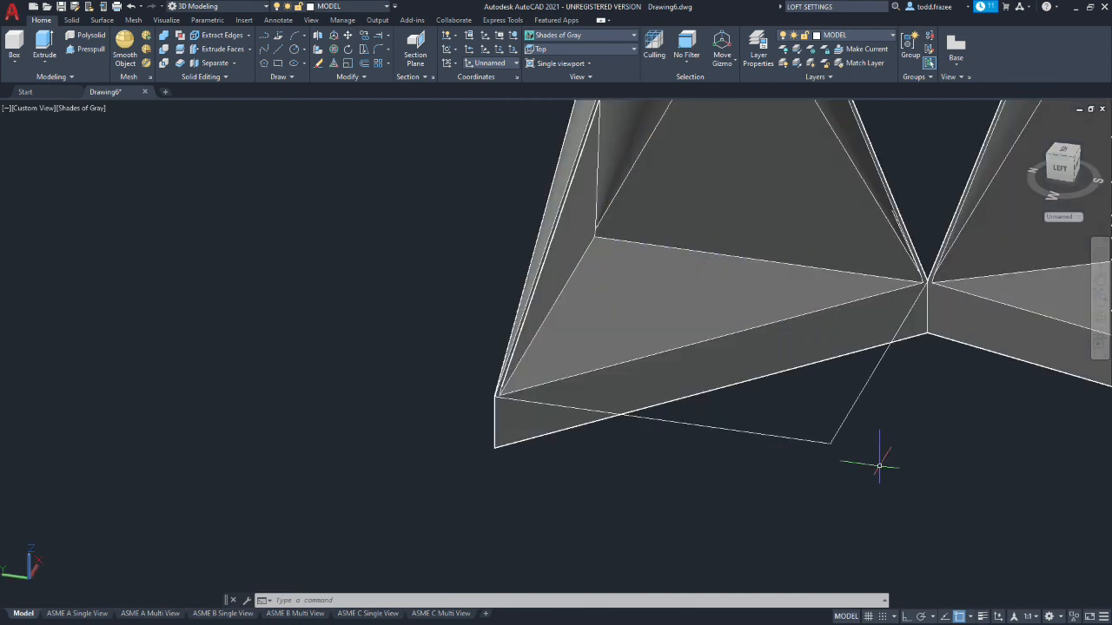
Step: Delete the leftover square outline at the top of the base and the leftover circle around the collar's top opening
left_click(824, 442)
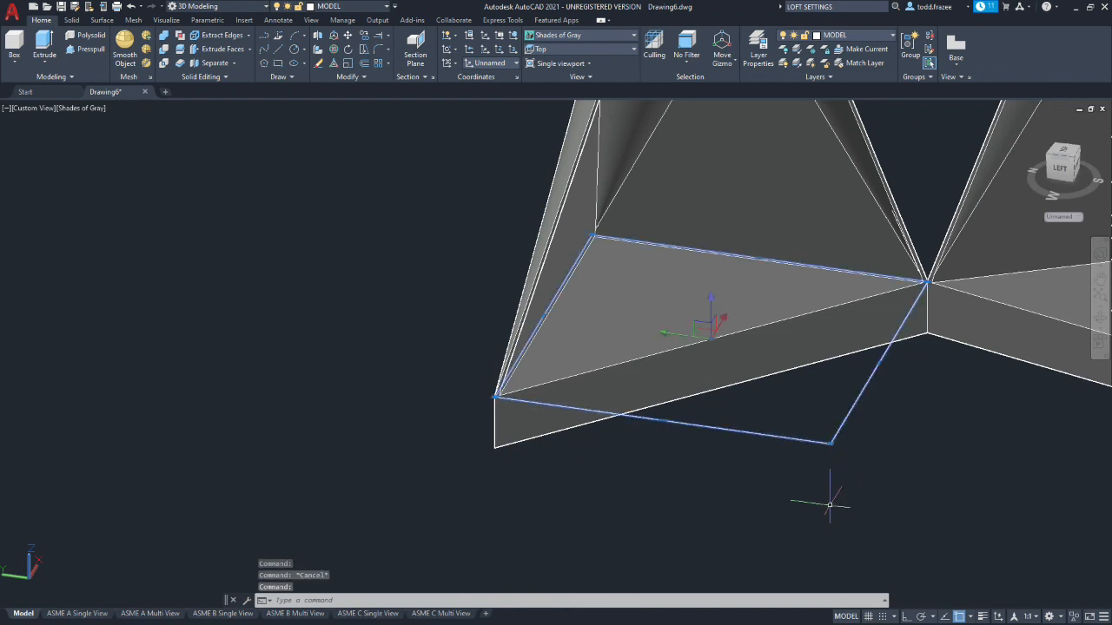
key("Delete")
scroll(826, 377, "down", 6)
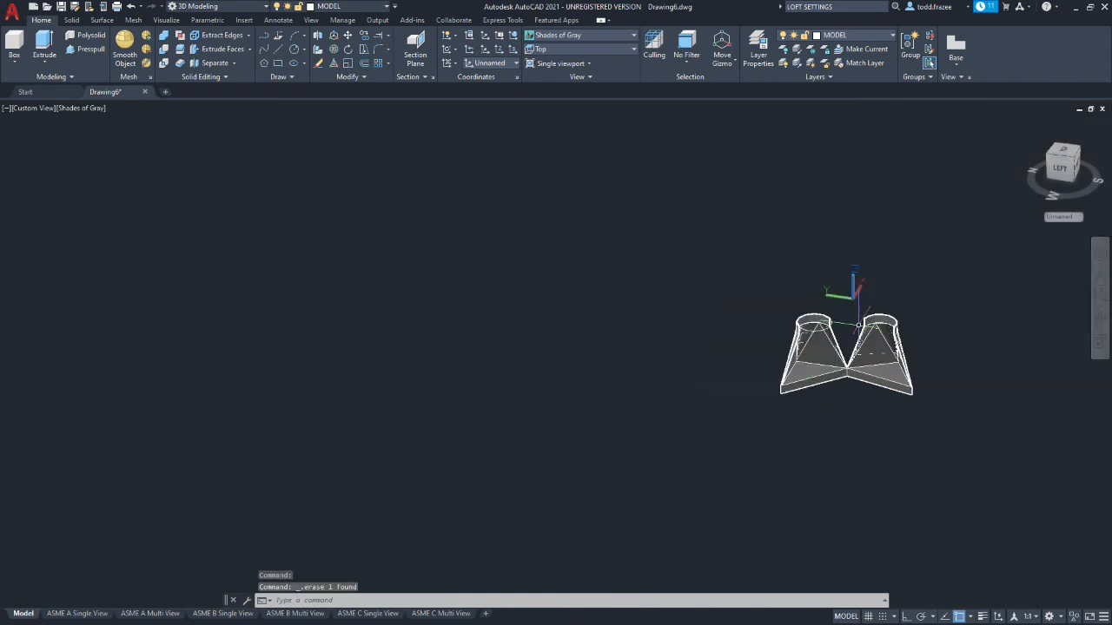
scroll(834, 339, "up", 3)
scroll(739, 345, "up", 5)
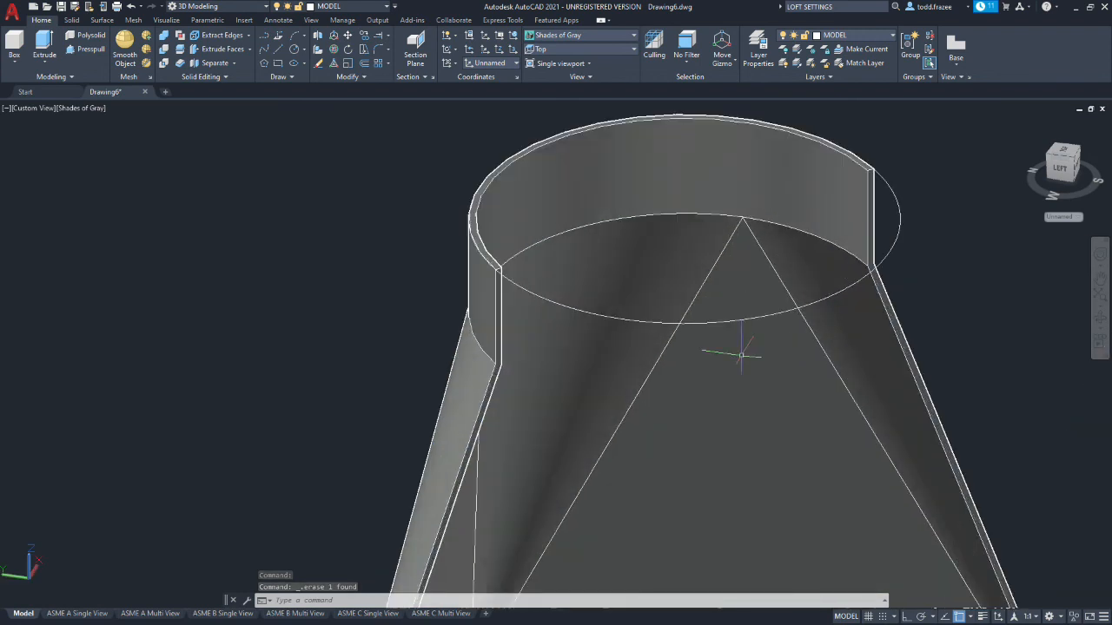
left_click(898, 235)
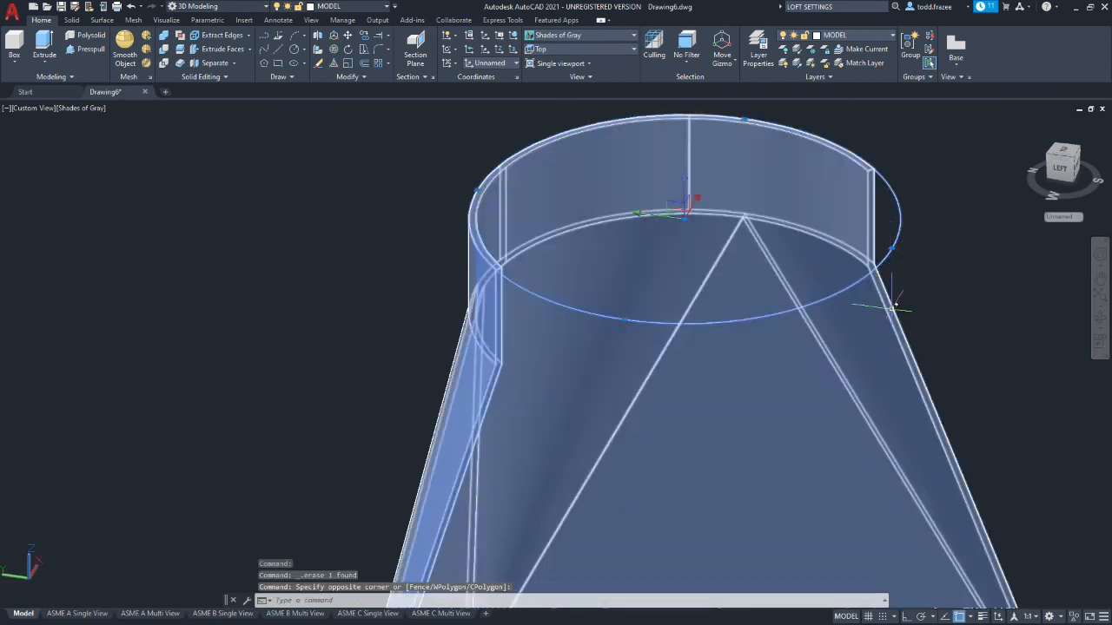
left_click(868, 530)
key("Delete")
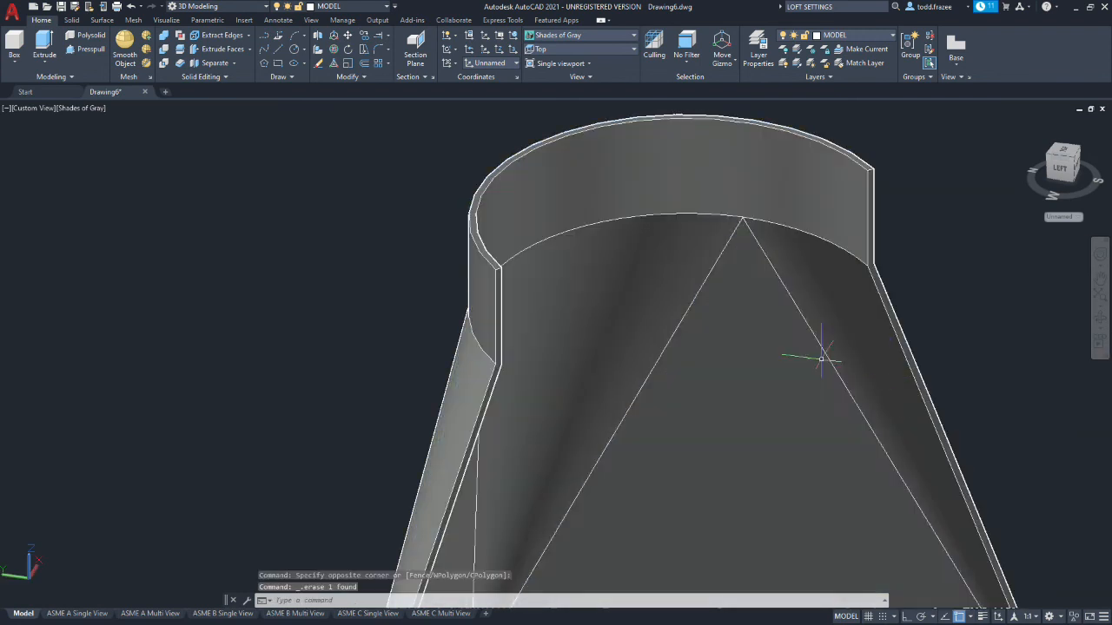
scroll(885, 456, "down", 5)
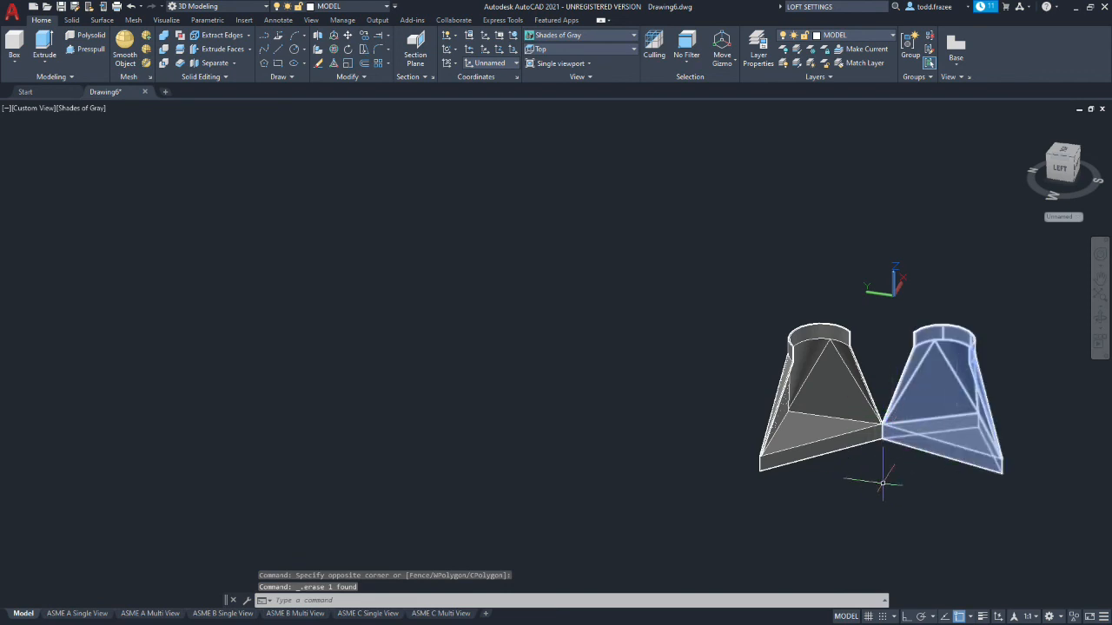
scroll(884, 352, "up", 5)
scroll(884, 351, "up", 3)
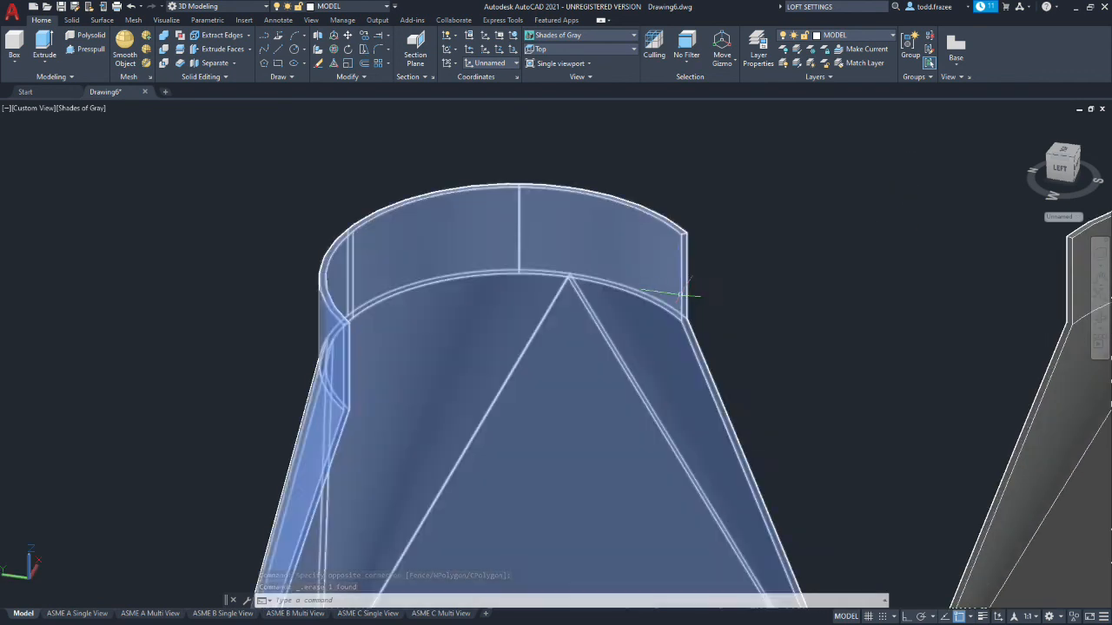
scroll(513, 352, "down", 8)
scroll(513, 352, "up", 4)
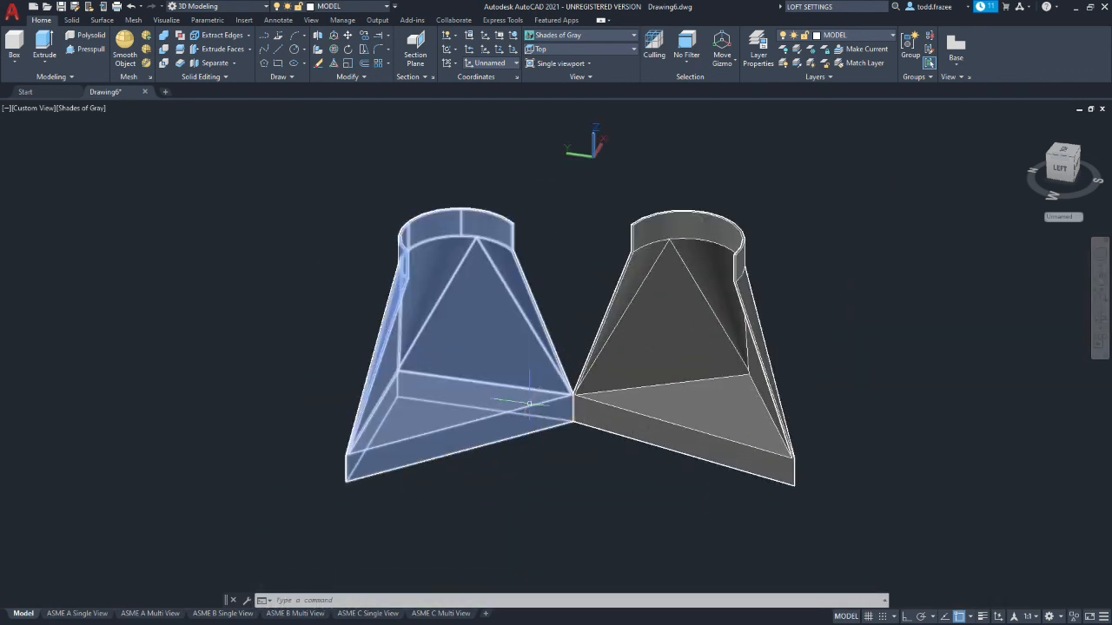